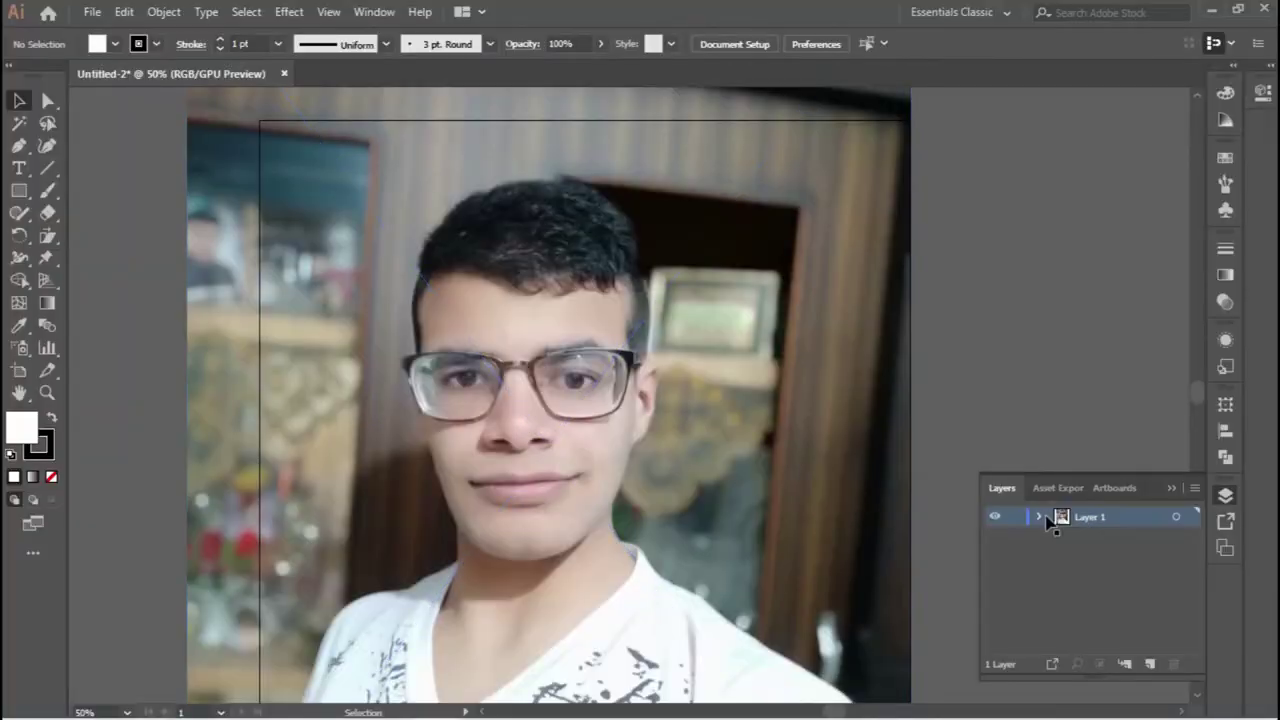
Convert the photo layer into a dimmed template and add a new empty layer above it.
{"action": "double_click", "coordinate": [1142, 515]}
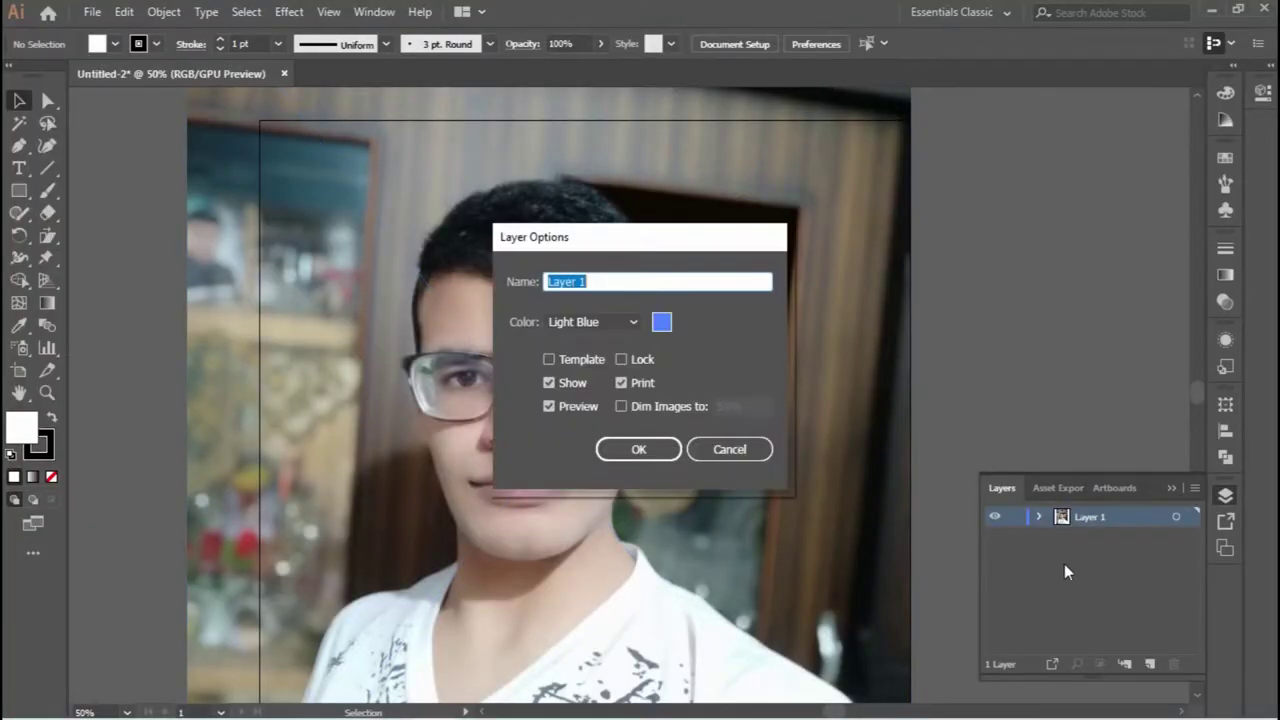
{"action": "left_click", "coordinate": [589, 358]}
{"action": "left_click", "coordinate": [638, 449]}
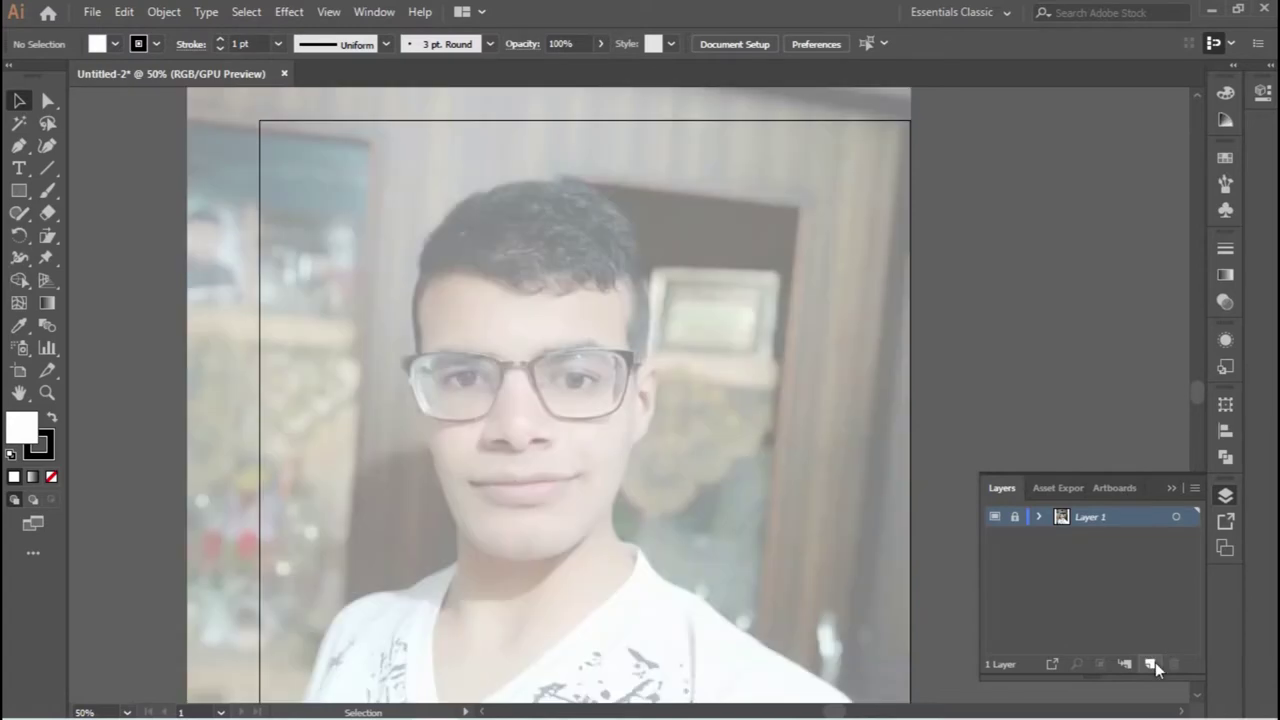
{"action": "left_click", "coordinate": [1150, 664]}
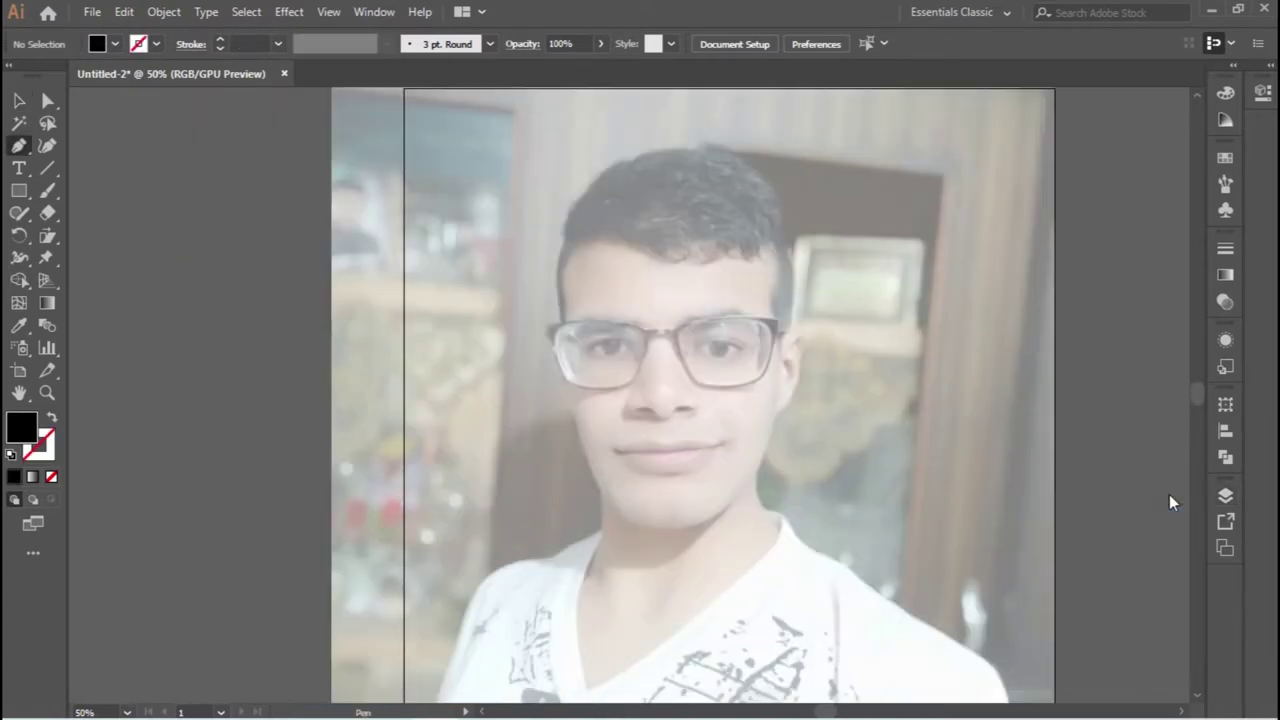
Zoom in on the forehead and start the hairline path, showing it as a stroke.
{"action": "scroll", "coordinate": [745, 338], "scroll_direction": "up", "scroll_amount": 3}
{"action": "mouse_move", "coordinate": [466, 294]}
{"action": "left_mouse_down"}
{"action": "mouse_move", "coordinate": [489, 631]}
{"action": "mouse_move", "coordinate": [494, 308]}
{"action": "mouse_move", "coordinate": [831, 146]}
{"action": "left_mouse_up"}
{"action": "left_click_drag", "start_coordinate": [300, 120], "coordinate": [465, 370]}
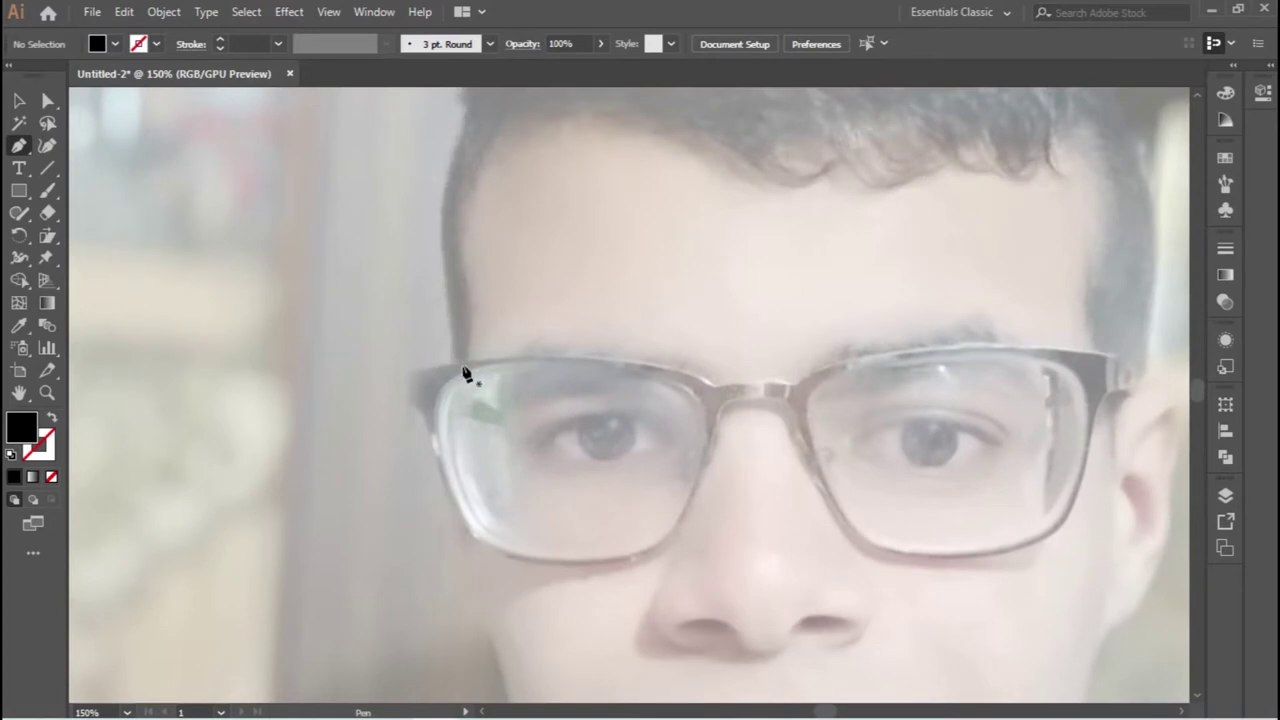
{"action": "left_click_drag", "start_coordinate": [465, 262], "coordinate": [464, 252]}
{"action": "scroll", "coordinate": [680, 200], "scroll_direction": "up", "scroll_amount": 3}
{"action": "left_click_drag", "start_coordinate": [840, 272], "coordinate": [800, 290]}
{"action": "left_click_drag", "start_coordinate": [766, 233], "coordinate": [484, 338]}
{"action": "key", "text": "shift+x"}
Continue the hairline with looping curls, ending the curl in a sharp point.
{"action": "left_click_drag", "start_coordinate": [652, 364], "coordinate": [591, 352]}
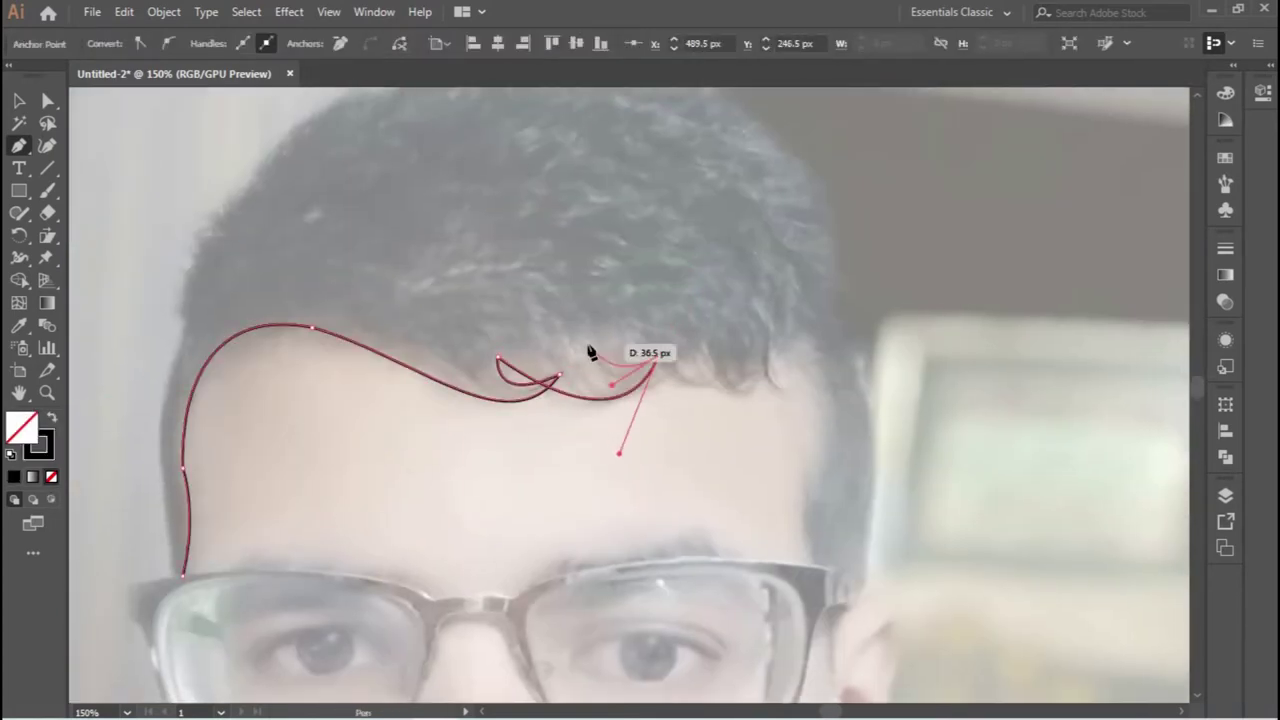
{"action": "left_click_drag", "start_coordinate": [716, 390], "coordinate": [677, 357]}
{"action": "left_click_drag", "start_coordinate": [762, 383], "coordinate": [562, 411]}
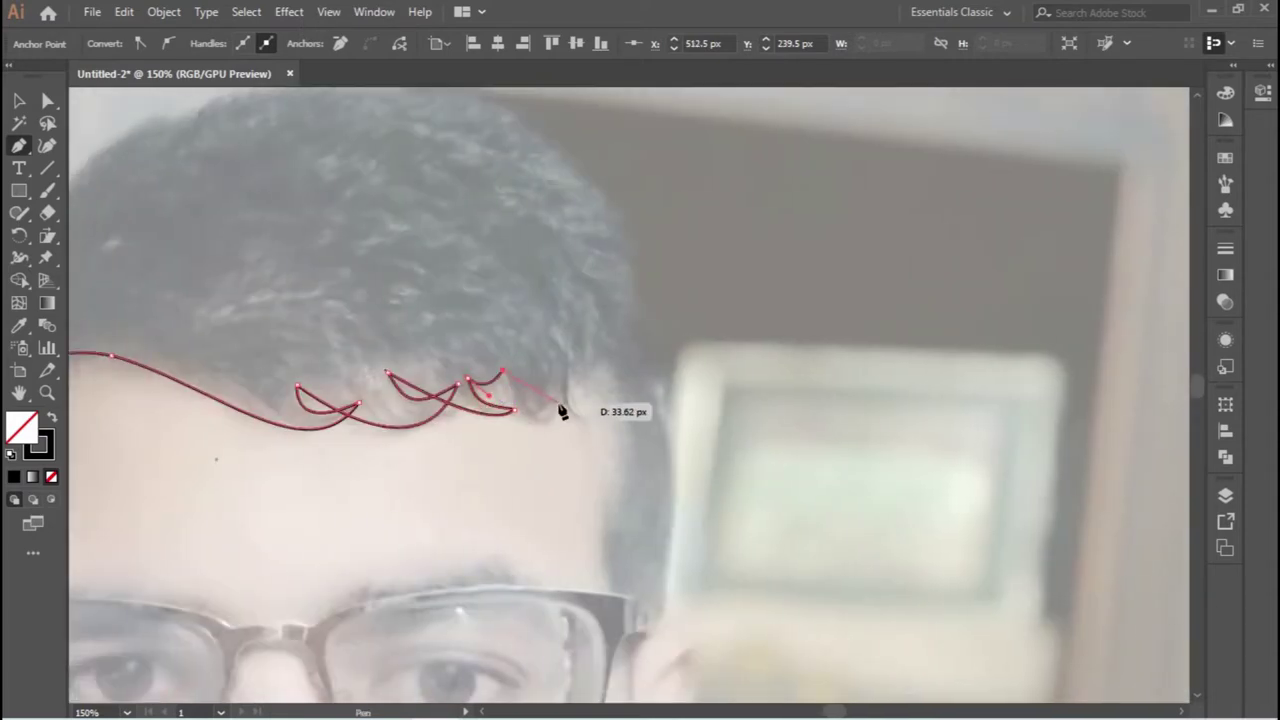
{"action": "mouse_move", "coordinate": [557, 368]}
{"action": "left_mouse_down"}
{"action": "mouse_move", "coordinate": [593, 428]}
{"action": "mouse_move", "coordinate": [588, 403]}
{"action": "left_mouse_up"}
{"action": "key", "text": "ctrl+plus"}
{"action": "key", "text": "ctrl+plus"}
{"action": "key", "text": "ctrl+plus"}
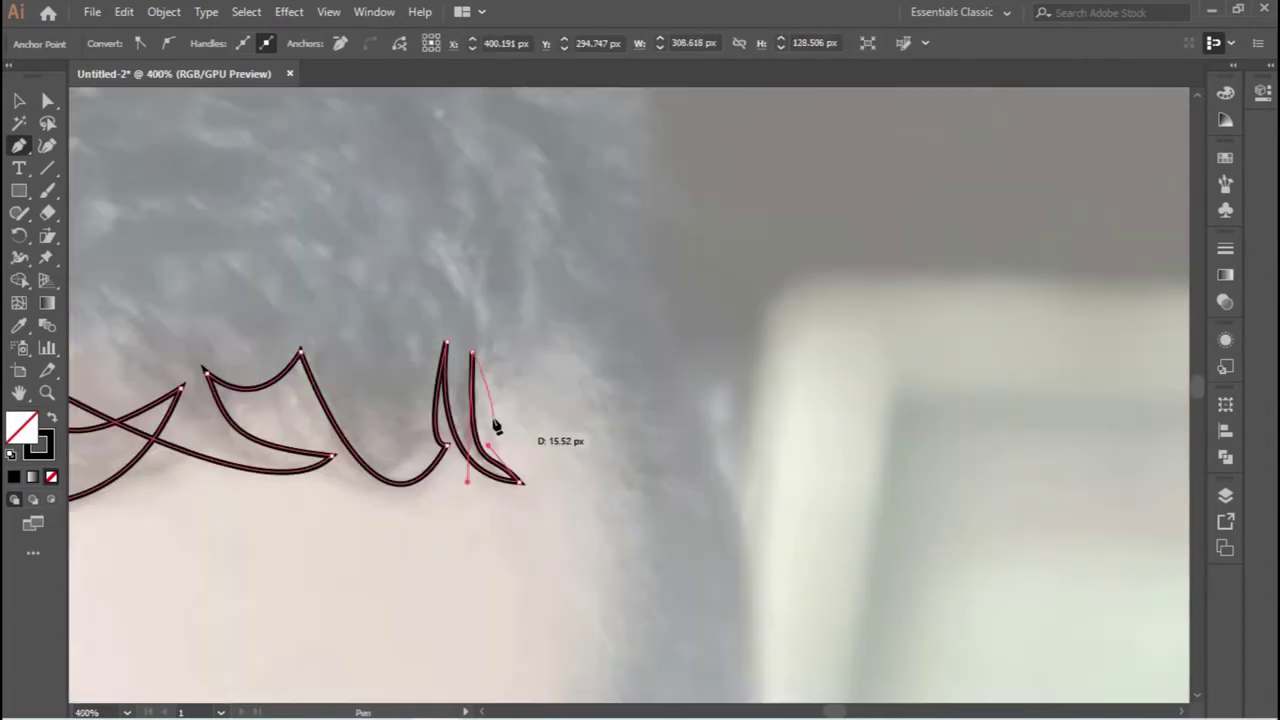
{"action": "left_click", "coordinate": [570, 398]}
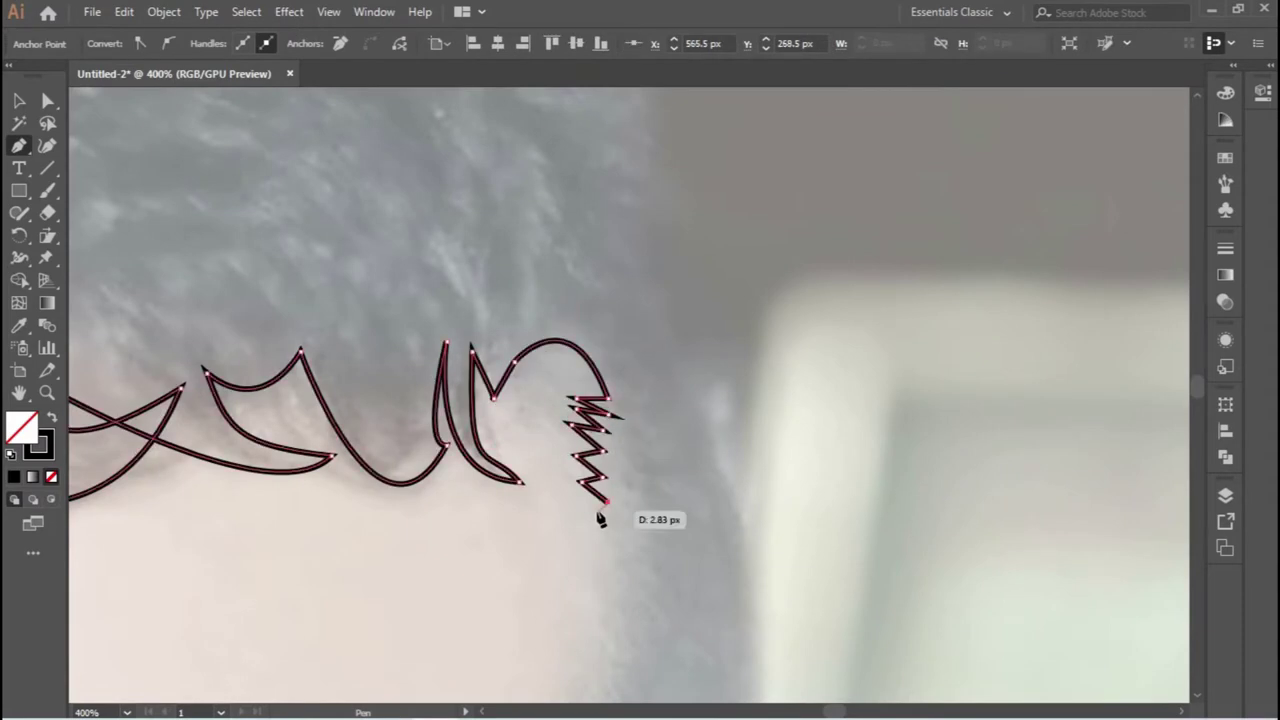
Zigzag the path down the jagged sideburn toward the ear.
{"action": "left_click_drag", "start_coordinate": [600, 519], "coordinate": [514, 371]}
{"action": "left_click", "coordinate": [509, 471]}
{"action": "left_click", "coordinate": [480, 525]}
{"action": "left_click_drag", "start_coordinate": [480, 529], "coordinate": [481, 428]}
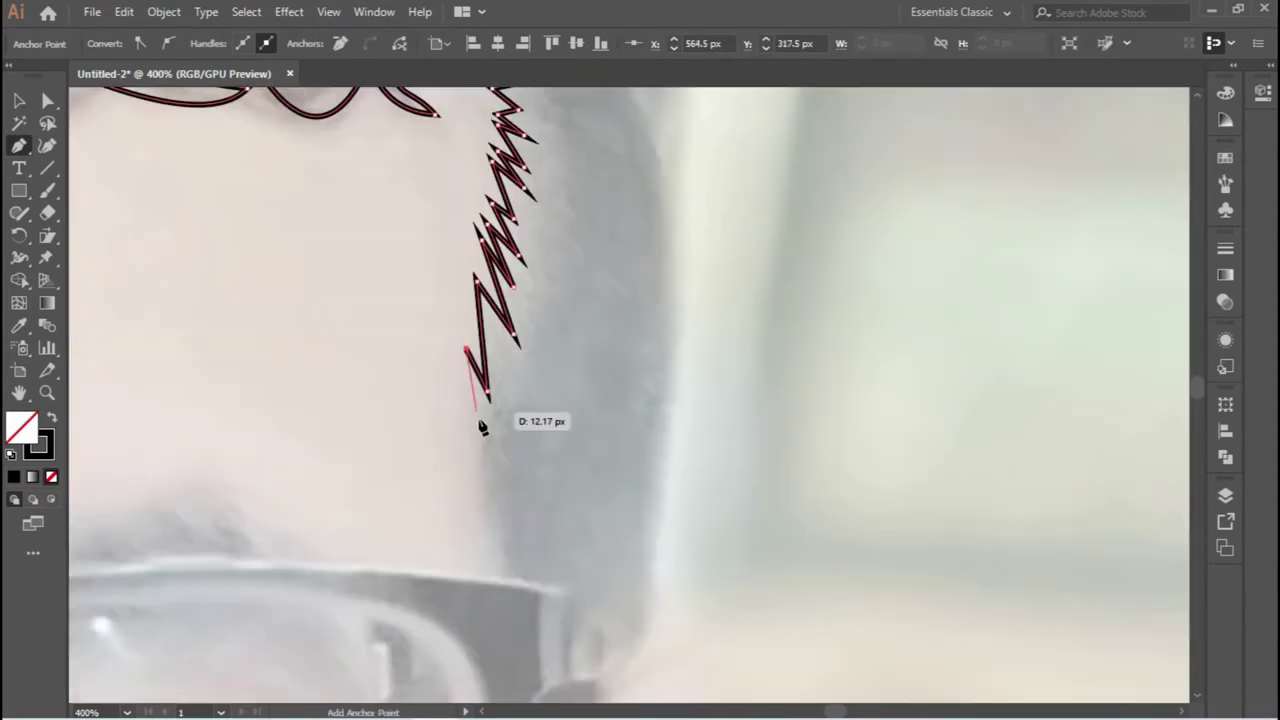
{"action": "scroll", "coordinate": [470, 440], "scroll_direction": "down", "scroll_amount": 2}
{"action": "scroll", "coordinate": [495, 460], "scroll_direction": "down", "scroll_amount": 3}
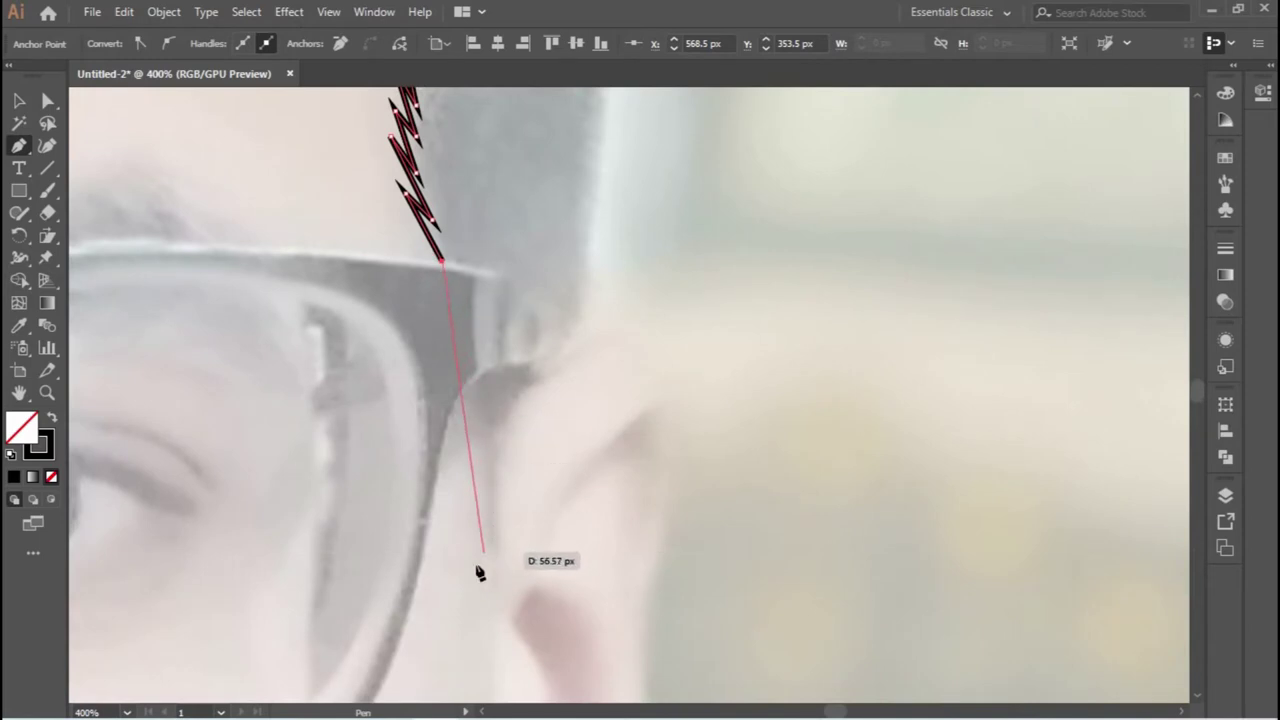
{"action": "scroll", "coordinate": [480, 572], "scroll_direction": "down", "scroll_amount": 3}
{"action": "scroll", "coordinate": [482, 300], "scroll_direction": "down", "scroll_amount": 3}
{"action": "left_click_drag", "start_coordinate": [484, 242], "coordinate": [500, 380]}
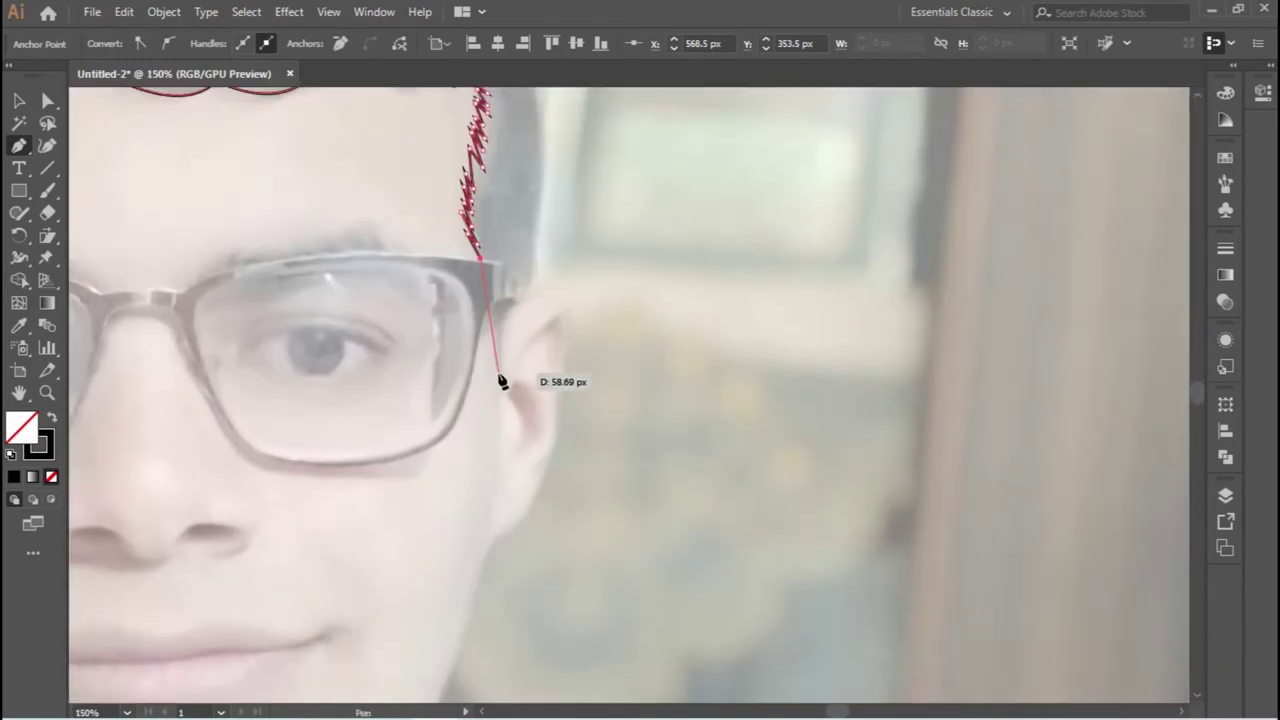
{"action": "scroll", "coordinate": [505, 458], "scroll_direction": "down", "scroll_amount": 2}
{"action": "scroll", "coordinate": [475, 570], "scroll_direction": "down", "scroll_amount": 2}
Redraw the curve to the top of the ear and trace its outer edge toward the jaw.
{"action": "key", "text": "ctrl+z"}
{"action": "mouse_move", "coordinate": [551, 185]}
{"action": "left_mouse_down"}
{"action": "mouse_move", "coordinate": [447, 398]}
{"action": "mouse_move", "coordinate": [456, 386]}
{"action": "left_mouse_up"}
{"action": "scroll", "coordinate": [456, 386], "scroll_direction": "up", "scroll_amount": 3}
{"action": "left_click_drag", "start_coordinate": [402, 293], "coordinate": [408, 355]}
{"action": "key", "text": "ctrl+z"}
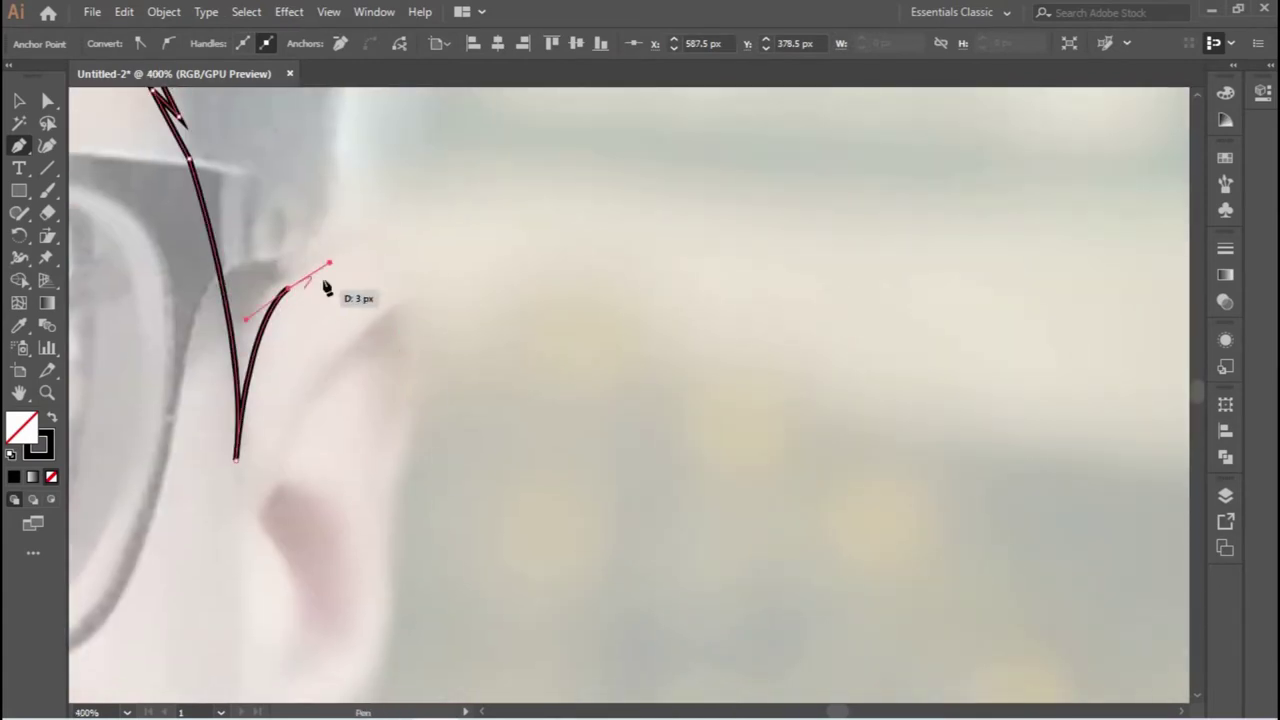
{"action": "left_click_drag", "start_coordinate": [306, 294], "coordinate": [200, 342]}
{"action": "mouse_move", "coordinate": [215, 620]}
{"action": "left_mouse_down"}
{"action": "mouse_move", "coordinate": [280, 414]}
{"action": "mouse_move", "coordinate": [280, 571]}
{"action": "left_mouse_up"}
{"action": "mouse_move", "coordinate": [309, 451]}
{"action": "left_mouse_down"}
{"action": "mouse_move", "coordinate": [106, 600]}
{"action": "mouse_move", "coordinate": [308, 530]}
{"action": "left_mouse_up"}
{"action": "scroll", "coordinate": [308, 530], "scroll_direction": "down", "scroll_amount": 3}
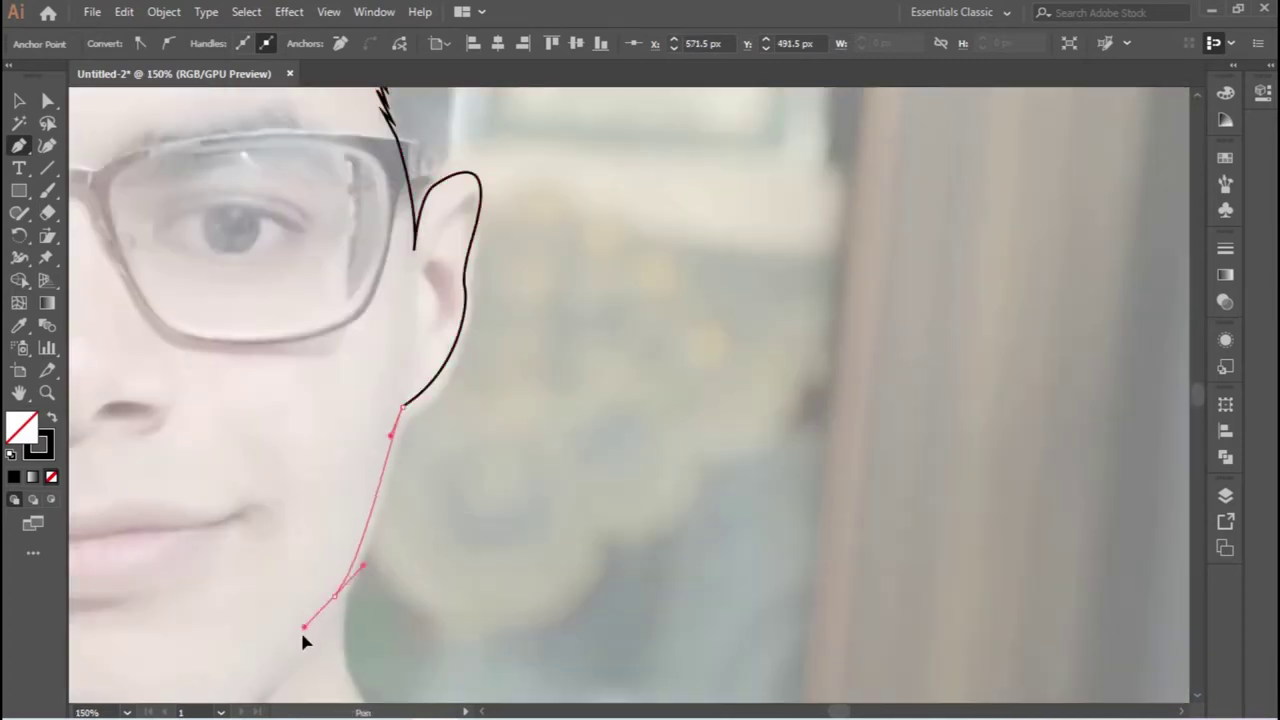
{"action": "left_click_drag", "start_coordinate": [314, 605], "coordinate": [255, 468]}
Trace the path along the neckline and neck, curving under the chin.
{"action": "left_click_drag", "start_coordinate": [338, 663], "coordinate": [860, 283]}
{"action": "left_click_drag", "start_coordinate": [335, 627], "coordinate": [263, 663]}
{"action": "left_click", "coordinate": [338, 290]}
{"action": "left_click_drag", "start_coordinate": [352, 346], "coordinate": [351, 380]}
{"action": "mouse_move", "coordinate": [377, 96]}
{"action": "left_mouse_down"}
{"action": "mouse_move", "coordinate": [412, 283]}
{"action": "mouse_move", "coordinate": [476, 348]}
{"action": "left_mouse_up"}
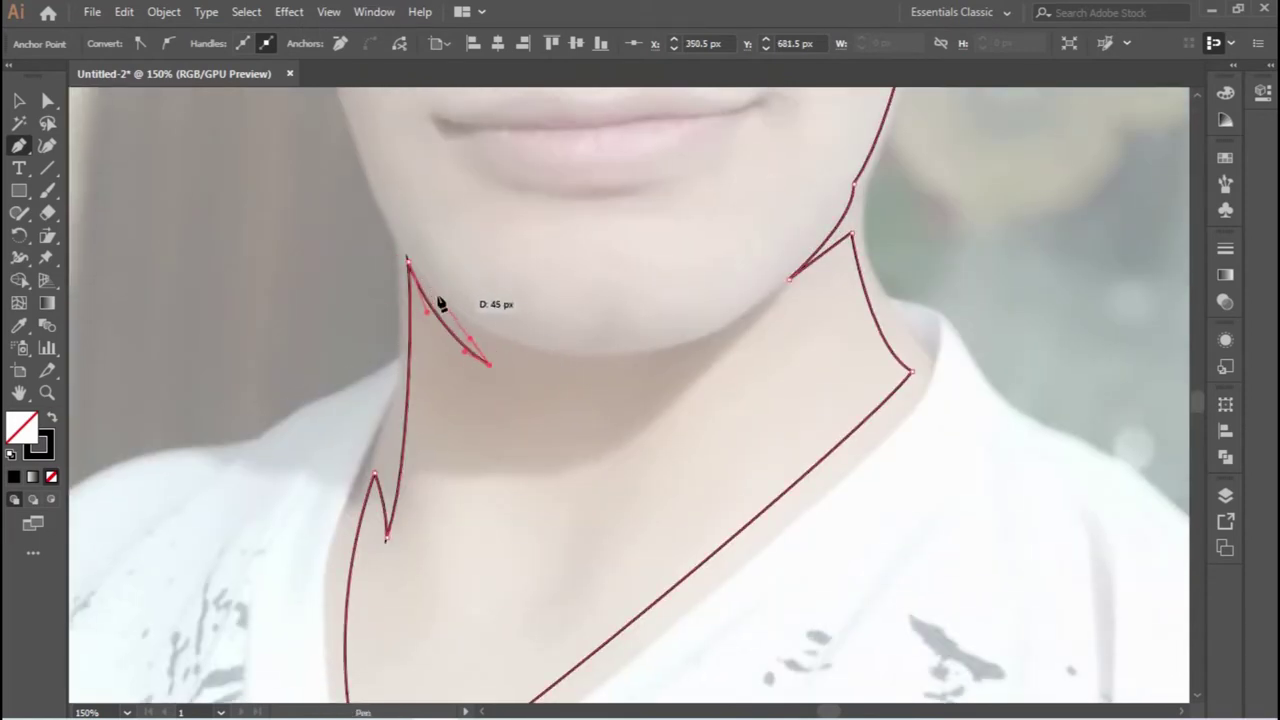
{"action": "mouse_move", "coordinate": [354, 124]}
{"action": "left_mouse_down"}
{"action": "mouse_move", "coordinate": [460, 354]}
{"action": "mouse_move", "coordinate": [460, 200]}
{"action": "left_mouse_up"}
Add anchors up the left cheek, over the top of the hair and down its right side.
{"action": "scroll", "coordinate": [480, 277], "scroll_direction": "up", "scroll_amount": 3}
{"action": "scroll", "coordinate": [630, 344], "scroll_direction": "up", "scroll_amount": 3}
{"action": "left_click", "coordinate": [630, 344]}
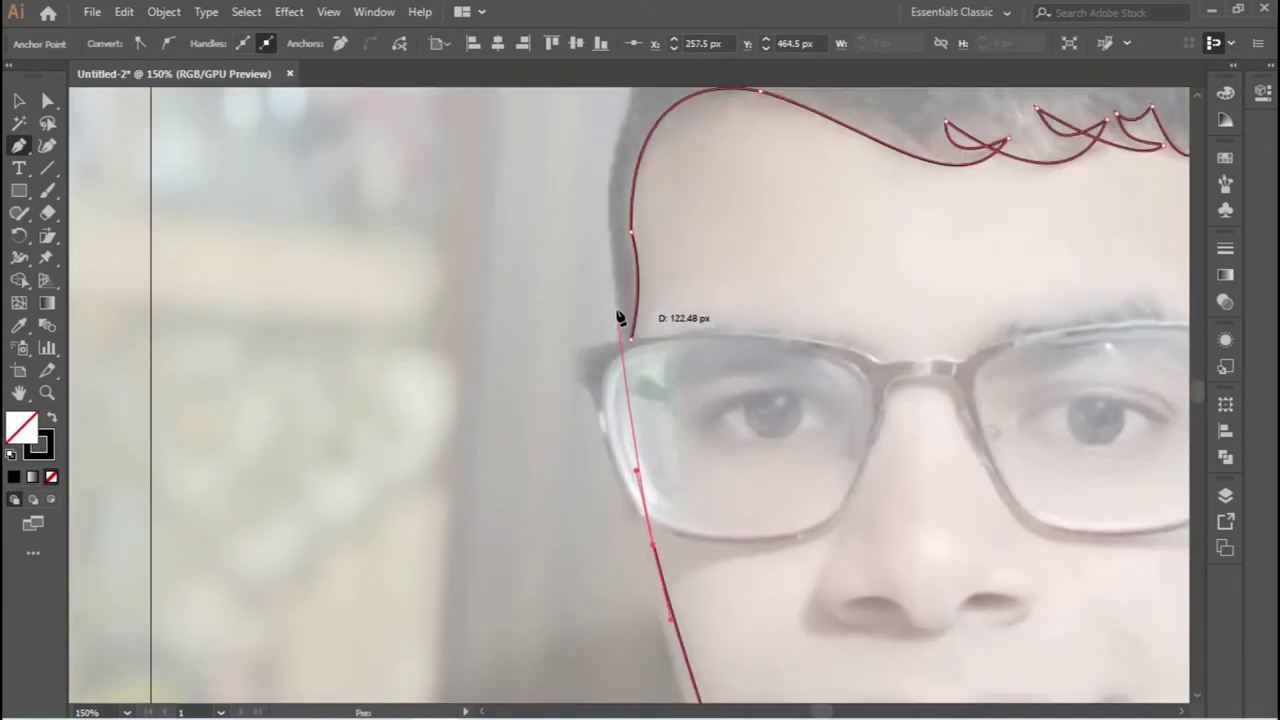
{"action": "scroll", "coordinate": [640, 300], "scroll_direction": "up", "scroll_amount": 3}
{"action": "mouse_move", "coordinate": [630, 295]}
{"action": "left_mouse_down"}
{"action": "mouse_move", "coordinate": [646, 309]}
{"action": "mouse_move", "coordinate": [570, 374]}
{"action": "left_mouse_up"}
{"action": "scroll", "coordinate": [646, 309], "scroll_direction": "up", "scroll_amount": 3}
{"action": "left_click_drag", "start_coordinate": [702, 276], "coordinate": [722, 256]}
{"action": "scroll", "coordinate": [690, 320], "scroll_direction": "up", "scroll_amount": 3}
{"action": "scroll", "coordinate": [690, 320], "scroll_direction": "right", "scroll_amount": 3}
{"action": "left_click_drag", "start_coordinate": [681, 364], "coordinate": [710, 350]}
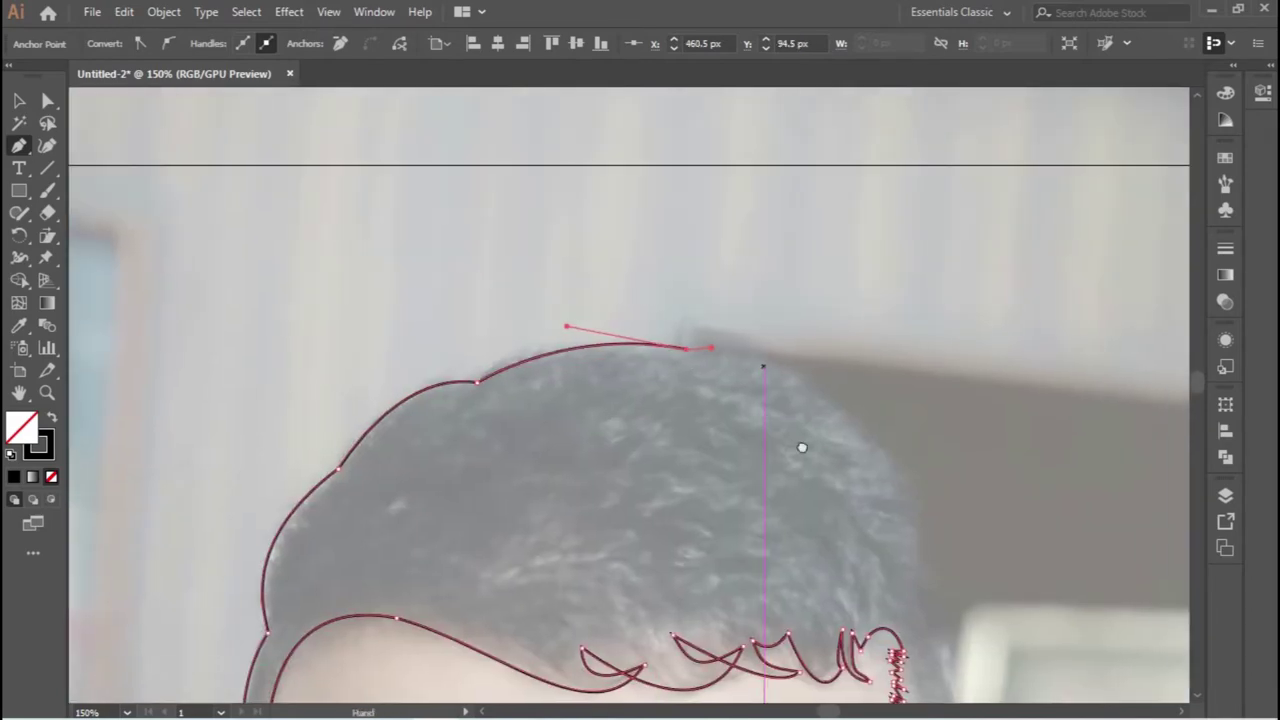
{"action": "scroll", "coordinate": [803, 446], "scroll_direction": "down", "scroll_amount": 2}
{"action": "scroll", "coordinate": [803, 446], "scroll_direction": "right", "scroll_amount": 3}
{"action": "left_click_drag", "start_coordinate": [748, 488], "coordinate": [739, 636]}
{"action": "left_click_drag", "start_coordinate": [760, 575], "coordinate": [762, 600]}
Add a curved anchor along the jawline and zoom out to see more of the face.
{"action": "scroll", "coordinate": [543, 566], "scroll_direction": "down", "scroll_amount": 3}
{"action": "scroll", "coordinate": [543, 566], "scroll_direction": "right", "scroll_amount": 3}
{"action": "scroll", "coordinate": [510, 430], "scroll_direction": "down", "scroll_amount": 2}
{"action": "left_click_drag", "start_coordinate": [511, 367], "coordinate": [475, 490]}
{"action": "scroll", "coordinate": [490, 450], "scroll_direction": "down", "scroll_amount": 2}
{"action": "scroll", "coordinate": [490, 450], "scroll_direction": "right", "scroll_amount": 1}
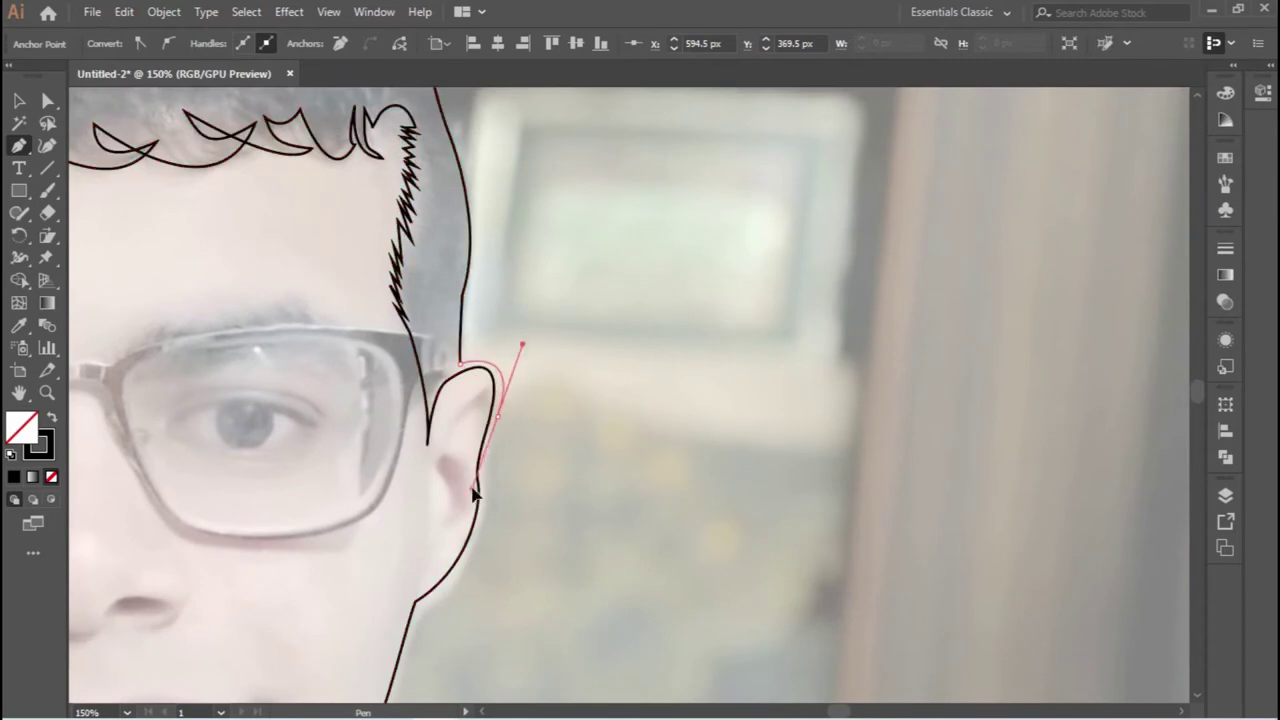
{"action": "left_click_drag", "start_coordinate": [458, 588], "coordinate": [412, 640]}
{"action": "scroll", "coordinate": [409, 677], "scroll_direction": "down", "scroll_amount": 3}
{"action": "scroll", "coordinate": [409, 677], "scroll_direction": "left", "scroll_amount": 2}
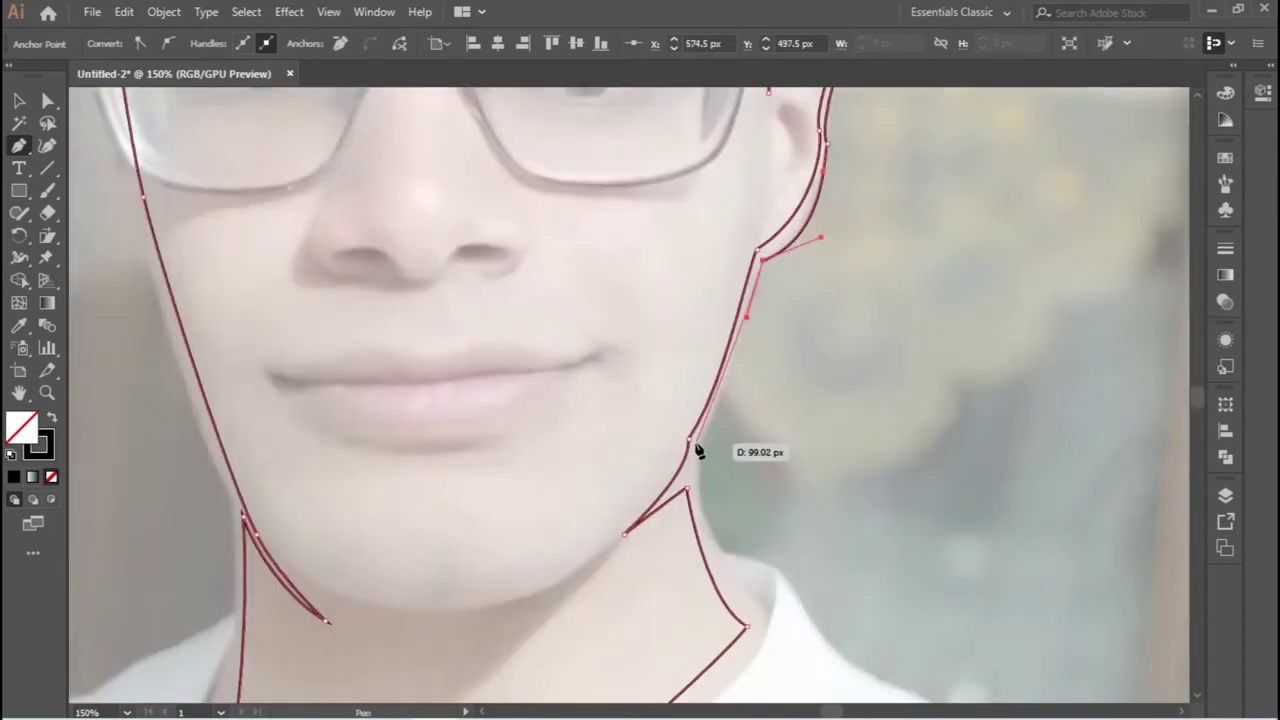
{"action": "scroll", "coordinate": [675, 492], "scroll_direction": "down", "scroll_amount": 3}
{"action": "scroll", "coordinate": [675, 492], "scroll_direction": "right", "scroll_amount": 2}
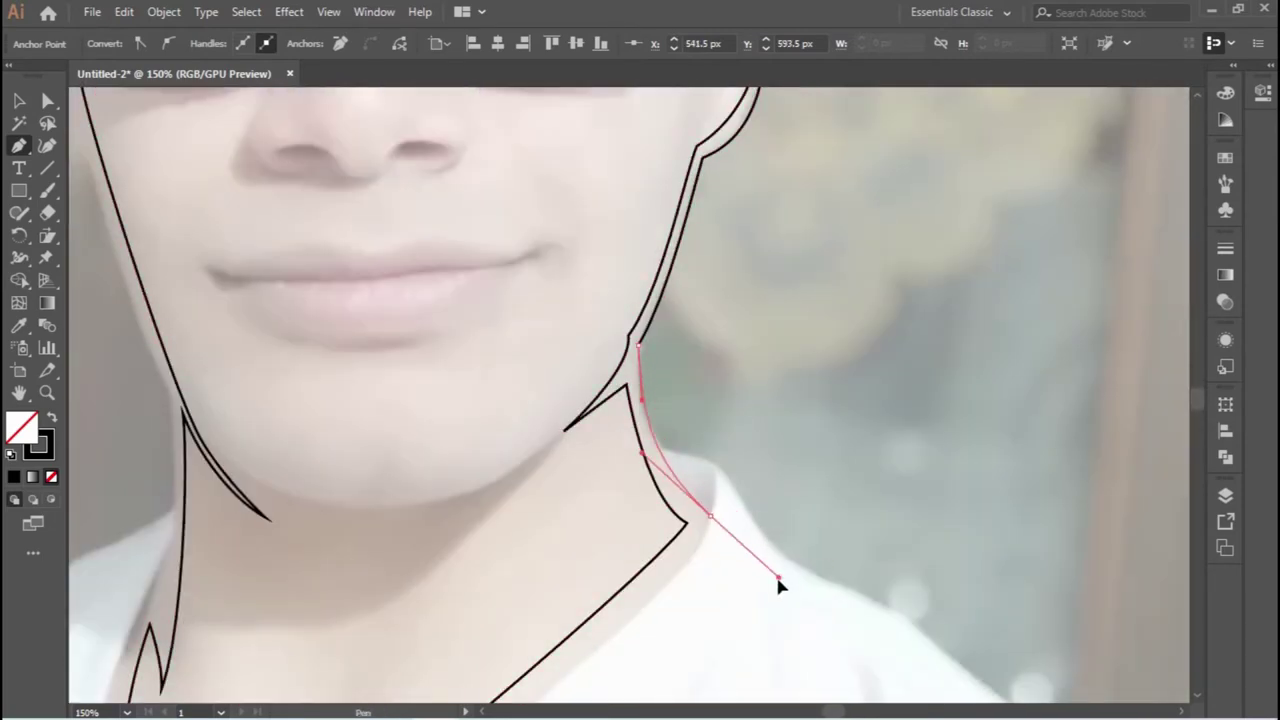
{"action": "key", "text": "ctrl+minus"}
Place the V-neck bottom point and curve the path up the cheek.
{"action": "left_click", "coordinate": [1143, 277]}
{"action": "left_click_drag", "start_coordinate": [764, 555], "coordinate": [752, 507]}
{"action": "left_click_drag", "start_coordinate": [793, 244], "coordinate": [869, 150]}
{"action": "left_click", "coordinate": [794, 249]}
{"action": "scroll", "coordinate": [794, 251], "scroll_direction": "up", "scroll_amount": 3}
{"action": "scroll", "coordinate": [903, 323], "scroll_direction": "up", "scroll_amount": 5}
{"action": "scroll", "coordinate": [903, 323], "scroll_direction": "left", "scroll_amount": 4}
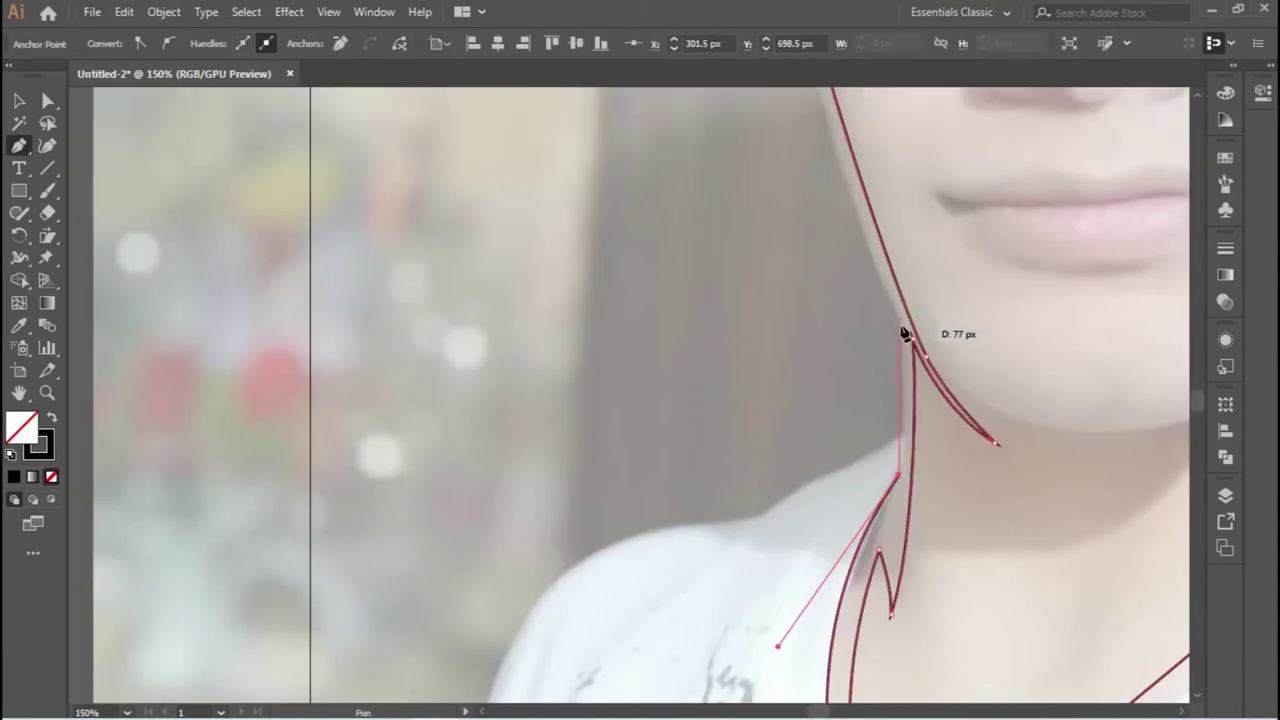
{"action": "scroll", "coordinate": [980, 462], "scroll_direction": "up", "scroll_amount": 3}
Add a curved anchor at the left temple and zoom in and out to check the outline.
{"action": "left_click_drag", "start_coordinate": [953, 260], "coordinate": [966, 194]}
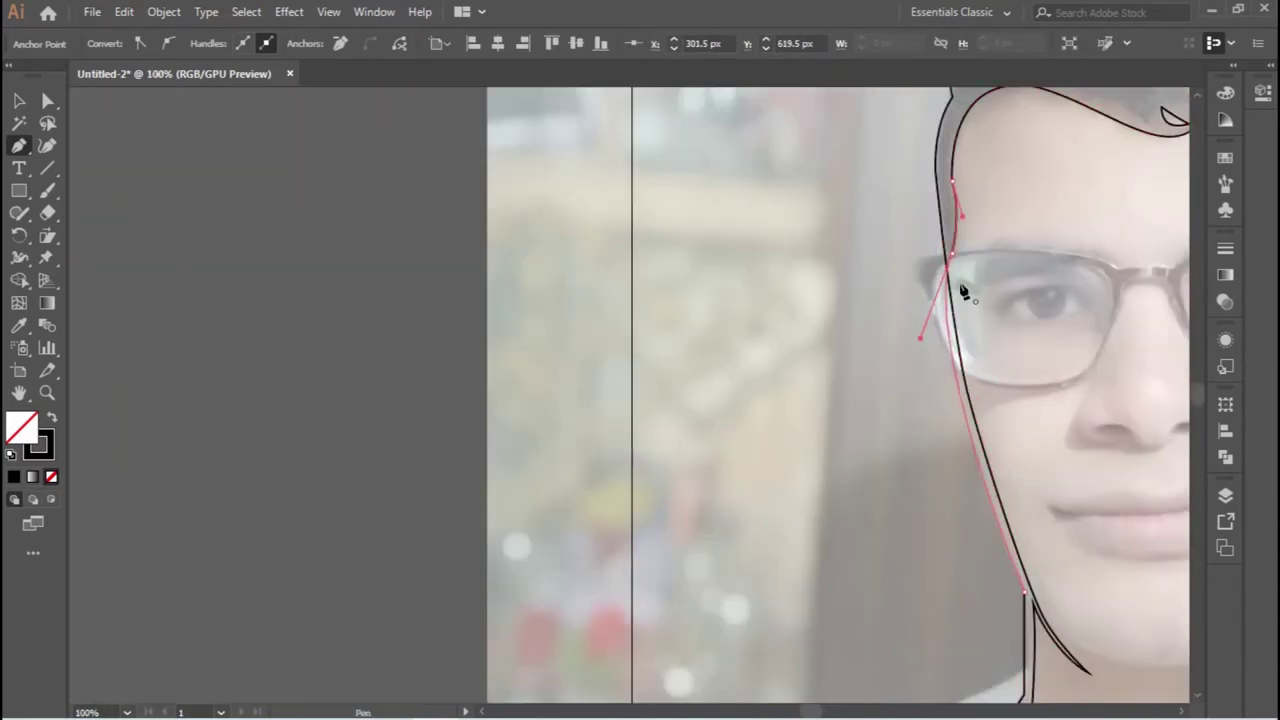
{"action": "key", "text": "ctrl+plus"}
{"action": "key", "text": "ctrl+minus"}
{"action": "key", "text": "ctrl+minus"}
{"action": "key", "text": "ctrl+minus"}
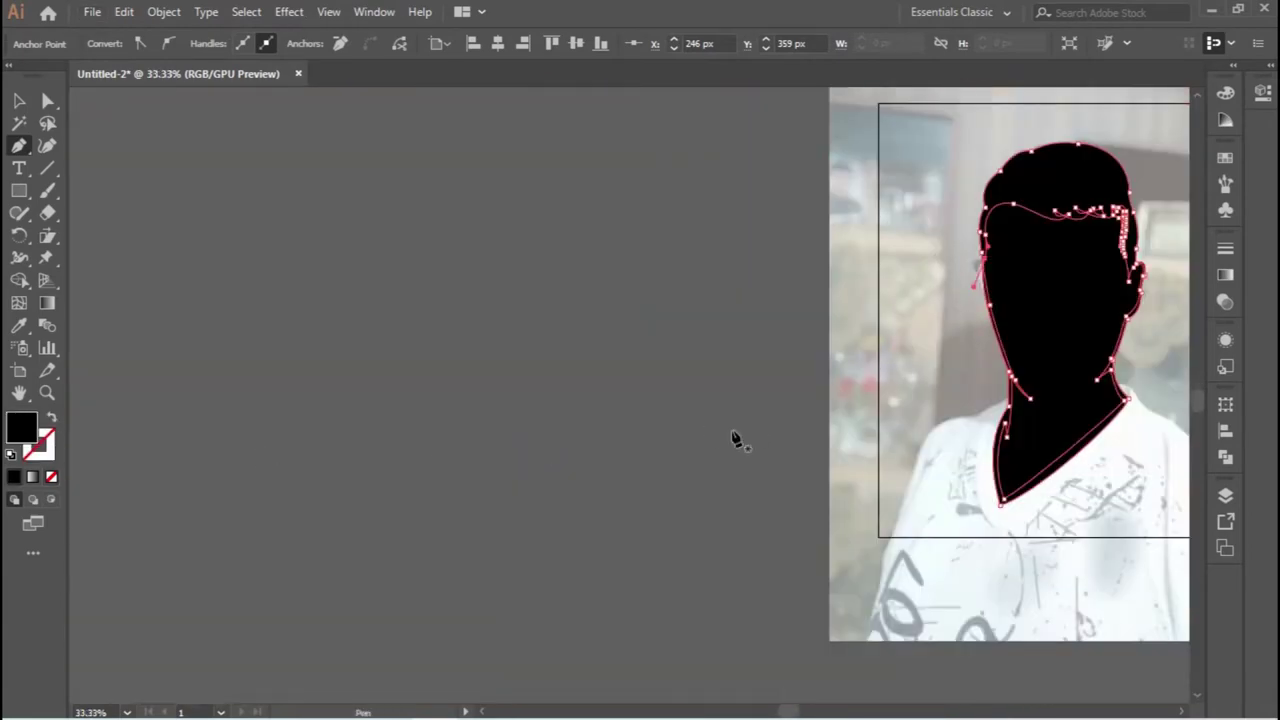
{"action": "key", "text": "ctrl+0"}
{"action": "key", "text": "ctrl+1"}
Close the traced head path and fill it black as the hair silhouette.
{"action": "left_click", "coordinate": [636, 408]}
{"action": "key", "text": "v"}
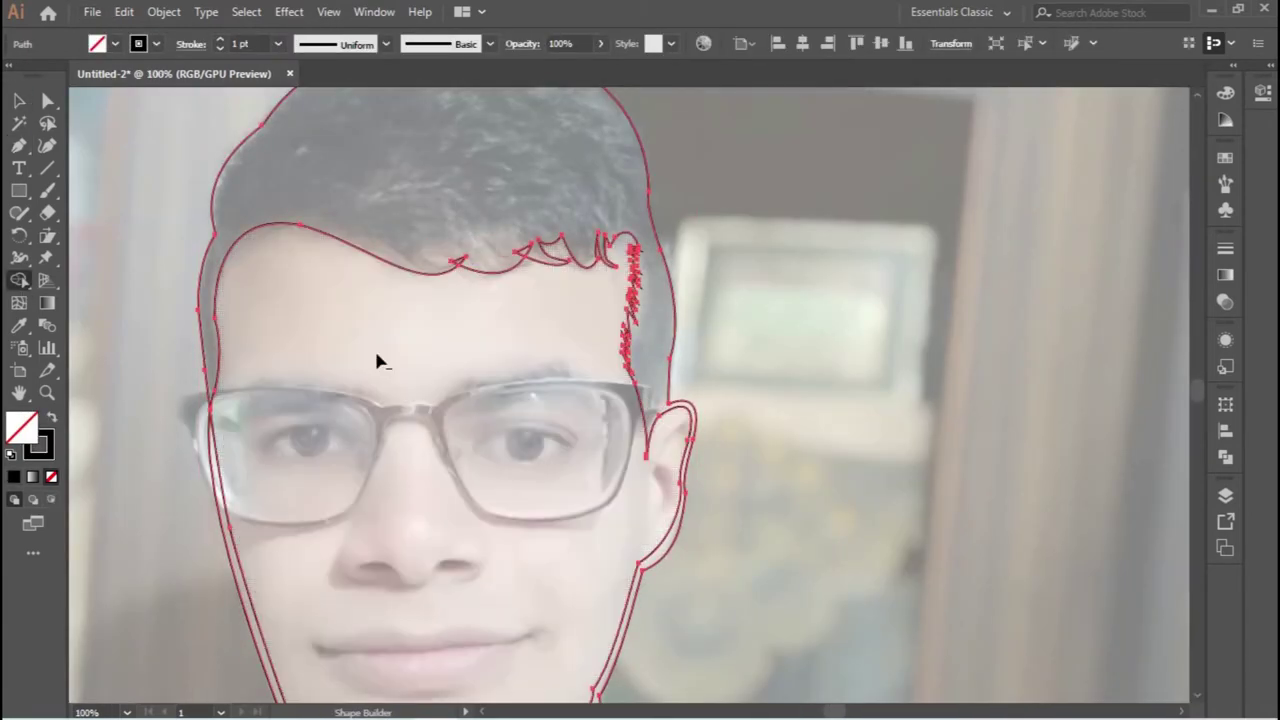
{"action": "key", "text": "shift+x"}
{"action": "scroll", "coordinate": [912, 310], "scroll_direction": "down", "scroll_amount": 4}
{"action": "scroll", "coordinate": [566, 222], "scroll_direction": "up", "scroll_amount": 3}
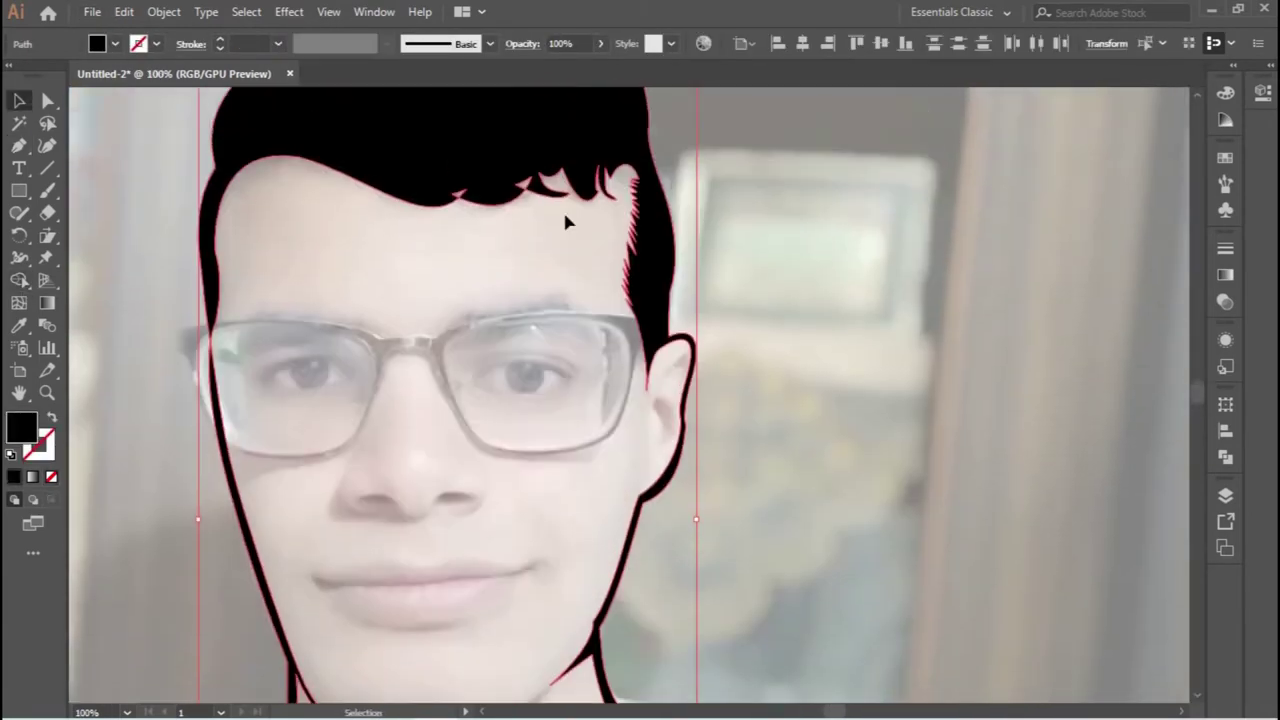
{"action": "left_click", "coordinate": [1226, 496]}
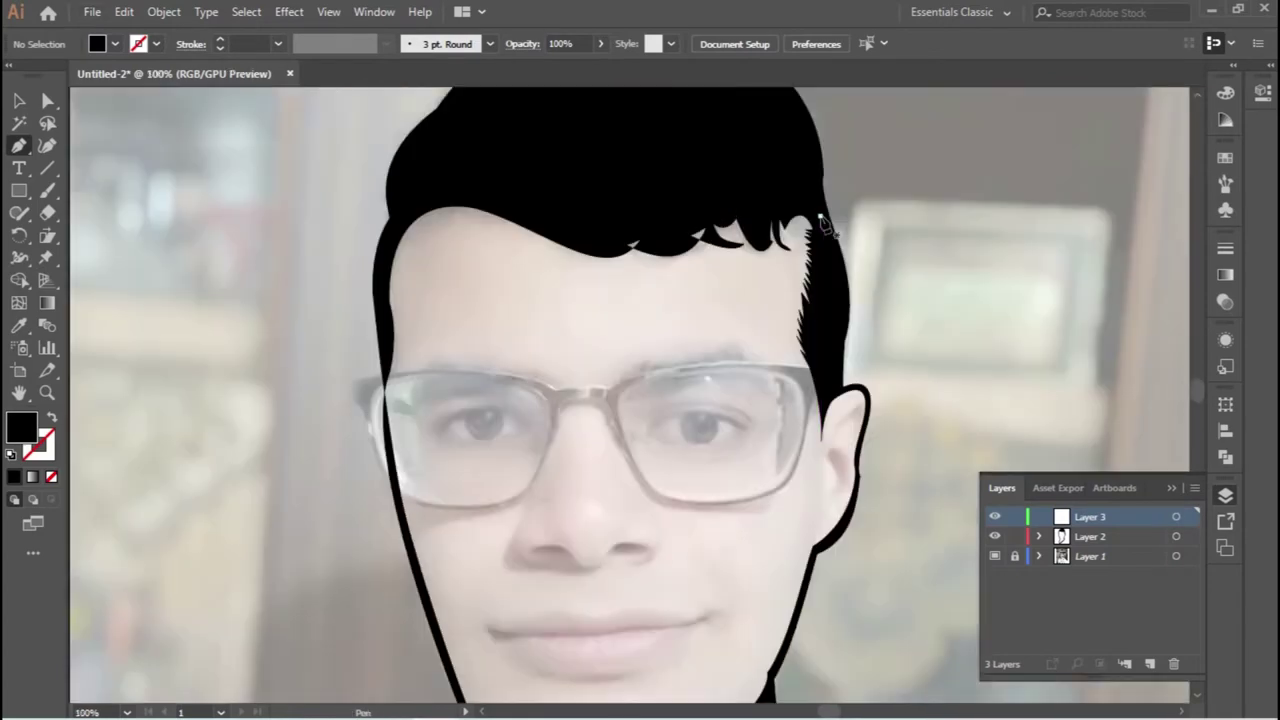
On the new Layer 3, start a path with points across the hairline.
{"action": "left_click", "coordinate": [820, 216]}
{"action": "left_click", "coordinate": [792, 184]}
{"action": "left_click", "coordinate": [703, 193]}
{"action": "left_click", "coordinate": [632, 215]}
{"action": "left_click", "coordinate": [427, 185]}
{"action": "left_click", "coordinate": [382, 257]}
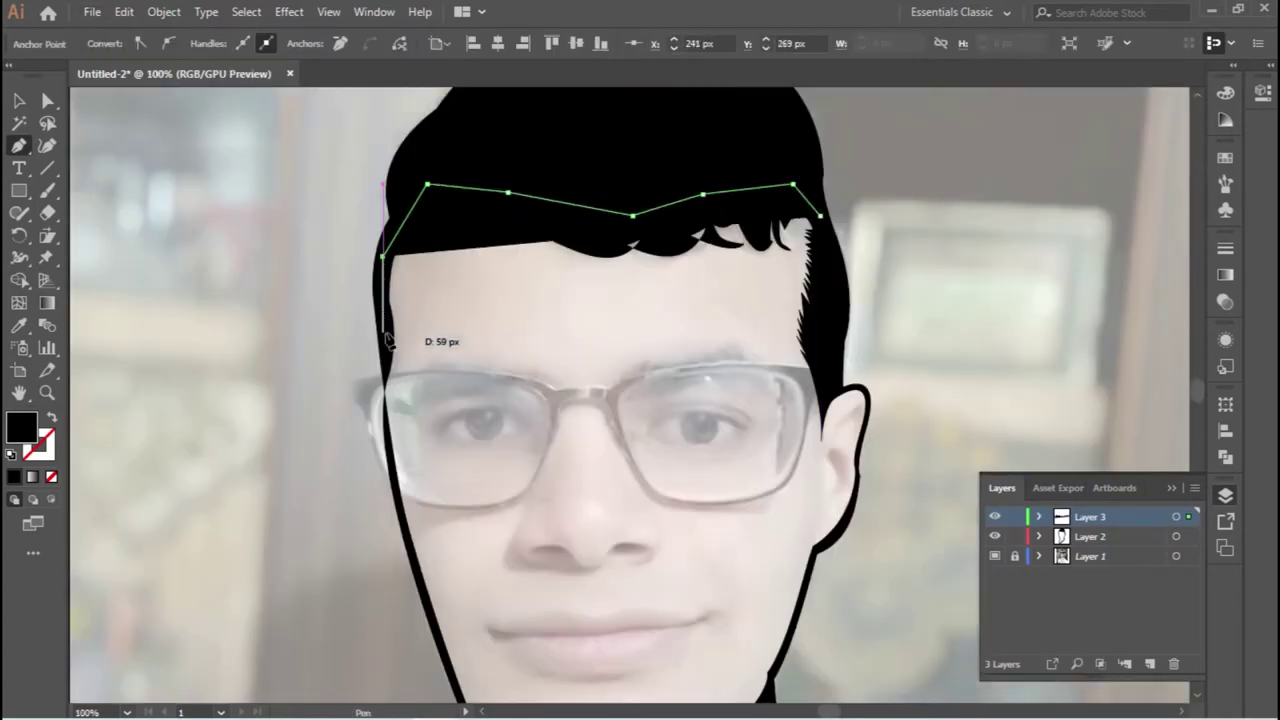
Continue the face path with points along the face edge and dark outline.
{"action": "key", "text": "ctrl+plus"}
{"action": "key", "text": "ctrl+plus"}
{"action": "key", "text": "ctrl+plus"}
{"action": "left_click", "coordinate": [400, 400]}
{"action": "scroll", "coordinate": [443, 471], "scroll_direction": "down", "scroll_amount": 5}
{"action": "left_click", "coordinate": [323, 343]}
{"action": "scroll", "coordinate": [404, 378], "scroll_direction": "down", "scroll_amount": 3}
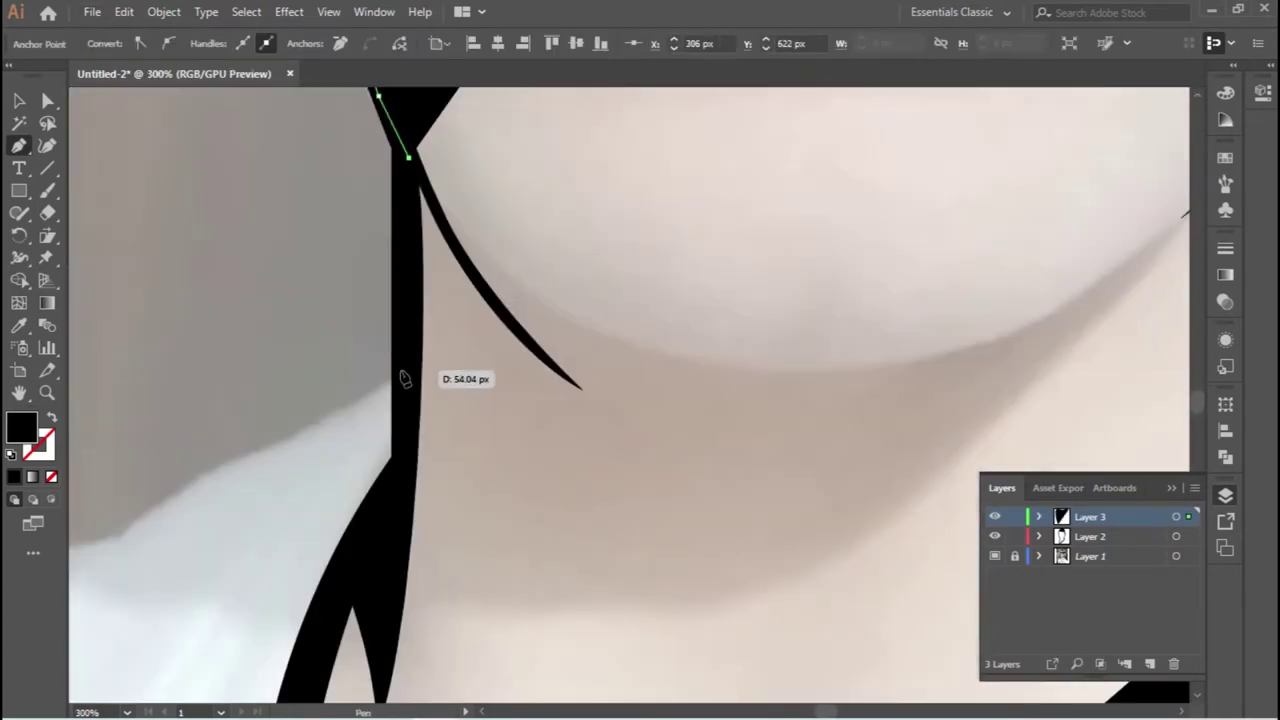
{"action": "scroll", "coordinate": [404, 378], "scroll_direction": "down", "scroll_amount": 5}
{"action": "left_click", "coordinate": [449, 528]}
{"action": "scroll", "coordinate": [766, 491], "scroll_direction": "right", "scroll_amount": 5}
{"action": "left_click", "coordinate": [766, 491]}
{"action": "scroll", "coordinate": [777, 194], "scroll_direction": "up", "scroll_amount": 5}
{"action": "left_click", "coordinate": [846, 272]}
Finish the face path up the face and around the ear outline.
{"action": "mouse_move", "coordinate": [788, 228]}
{"action": "left_mouse_down"}
{"action": "mouse_move", "coordinate": [829, 223]}
{"action": "mouse_move", "coordinate": [771, 271]}
{"action": "mouse_move", "coordinate": [597, 177]}
{"action": "mouse_move", "coordinate": [447, 316]}
{"action": "mouse_move", "coordinate": [357, 508]}
{"action": "left_mouse_up"}
{"action": "left_click", "coordinate": [829, 223]}
{"action": "left_click", "coordinate": [597, 177]}
{"action": "left_click", "coordinate": [471, 257]}
{"action": "left_click", "coordinate": [444, 278]}
{"action": "scroll", "coordinate": [340, 254], "scroll_direction": "up", "scroll_amount": 5}
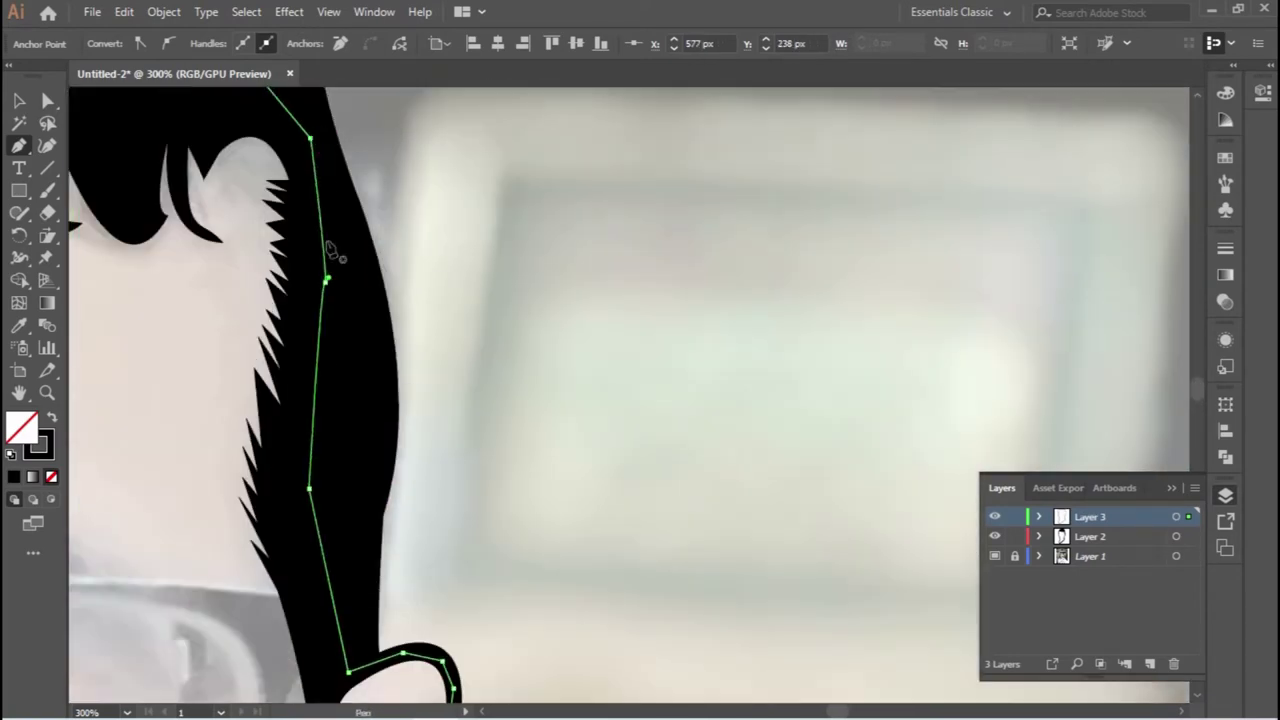
Fill the face shape with skin tone FFBD66 and move Layer 3 below Layer 2.
{"action": "key", "text": "shift+x"}
{"action": "double_click", "coordinate": [22, 428]}
{"action": "left_click", "coordinate": [534, 240]}
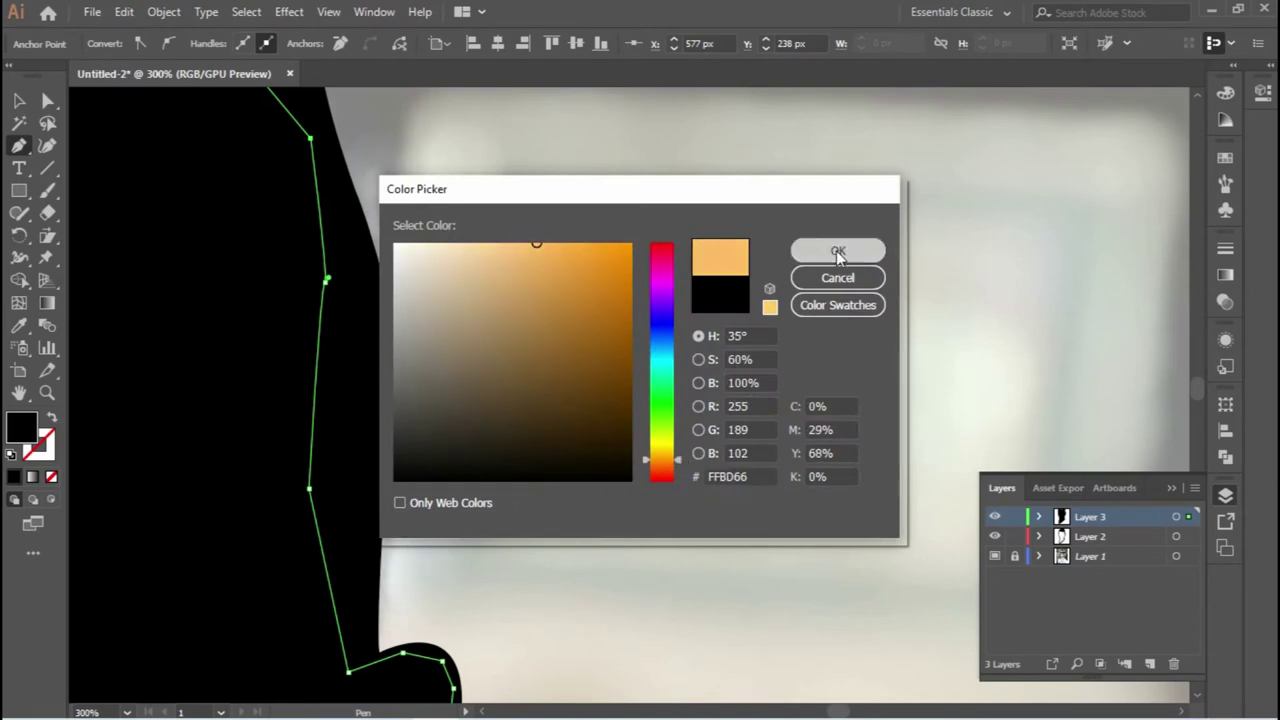
{"action": "left_click", "coordinate": [838, 250]}
{"action": "left_click_drag", "start_coordinate": [1090, 516], "coordinate": [1090, 546]}
{"action": "scroll", "coordinate": [505, 207], "scroll_direction": "up", "scroll_amount": 3}
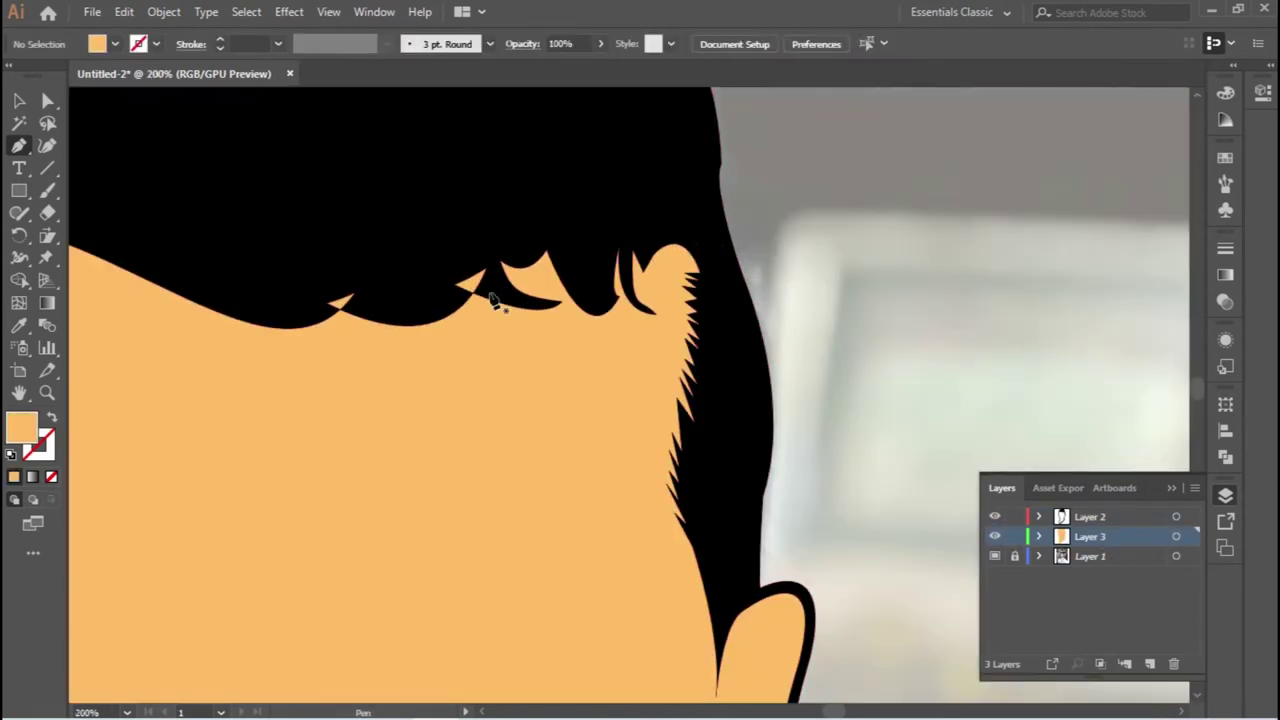
Temporarily hide the face layer to check the hair fill, then show it and make it the working layer.
{"action": "left_click", "coordinate": [1088, 516]}
{"action": "left_click", "coordinate": [994, 536]}
{"action": "scroll", "coordinate": [351, 357], "scroll_direction": "up", "scroll_amount": 3}
{"action": "left_click", "coordinate": [366, 290]}
{"action": "left_click", "coordinate": [514, 271]}
{"action": "double_click", "coordinate": [22, 428]}
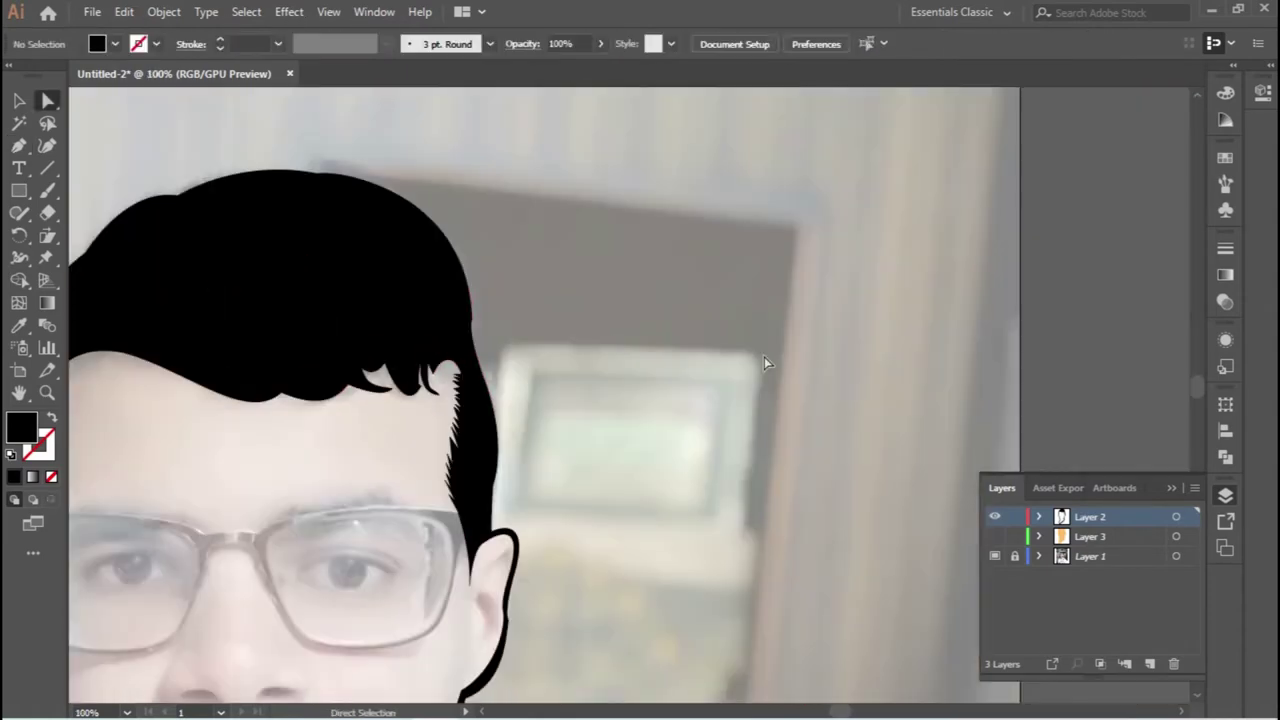
{"action": "left_click", "coordinate": [994, 536]}
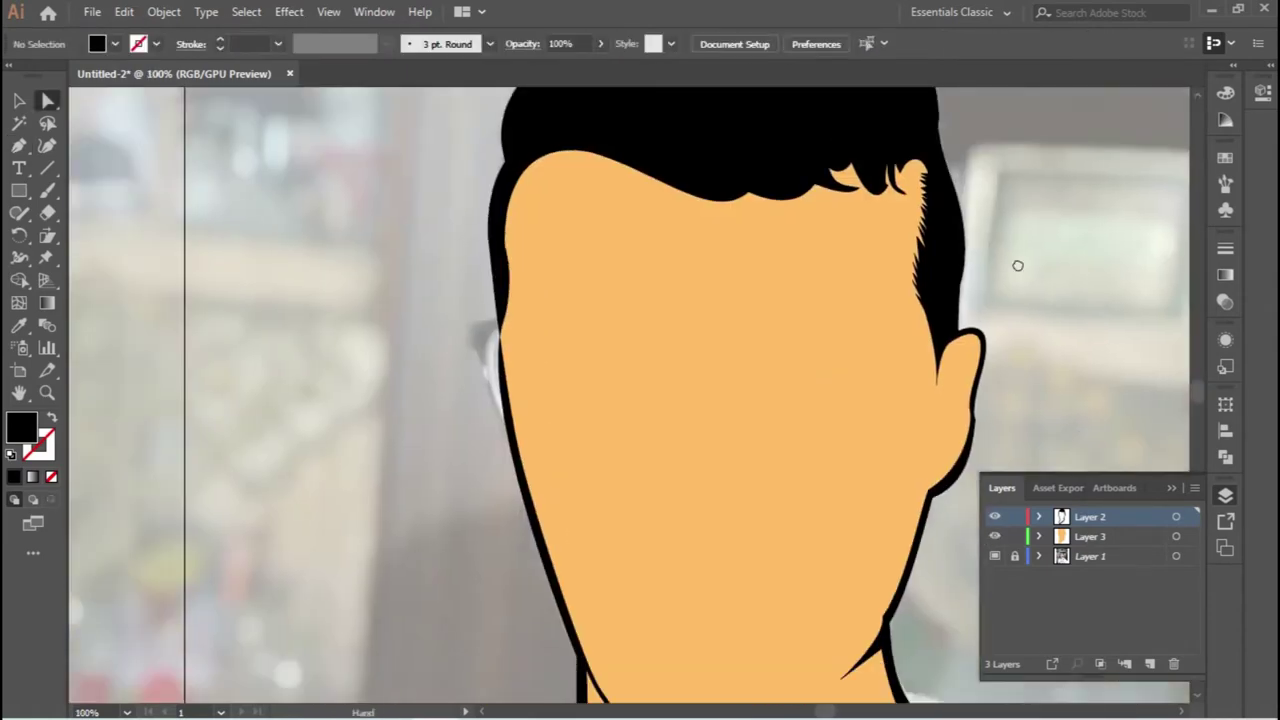
{"action": "left_click", "coordinate": [1088, 536]}
Hide the orange face layer and create a new layer for the eyes.
{"action": "key", "text": "v"}
{"action": "left_click", "coordinate": [1176, 536]}
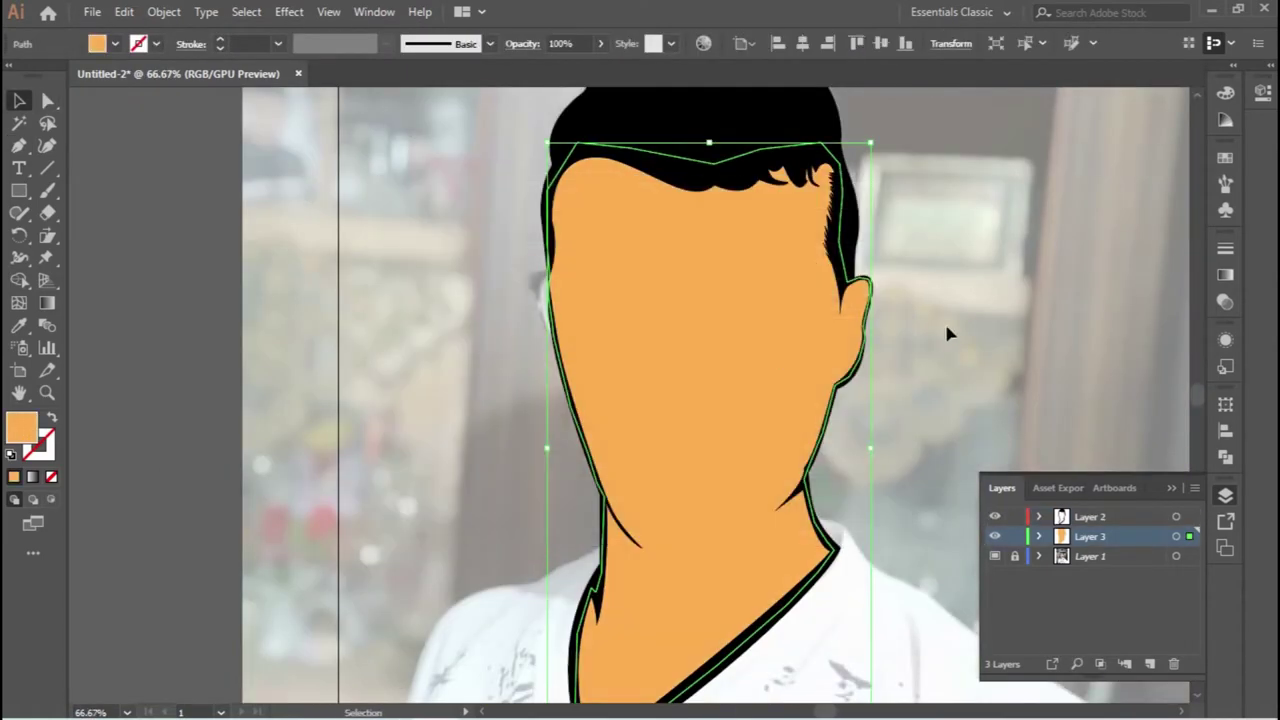
{"action": "left_click", "coordinate": [944, 320]}
{"action": "left_click", "coordinate": [994, 536]}
{"action": "left_click", "coordinate": [1148, 662]}
{"action": "scroll", "coordinate": [689, 400], "scroll_direction": "up", "scroll_amount": 3}
Pen-trace the first eye outline and fill it black (#000000).
{"action": "key", "text": "p"}
{"action": "scroll", "coordinate": [838, 420], "scroll_direction": "up", "scroll_amount": 2}
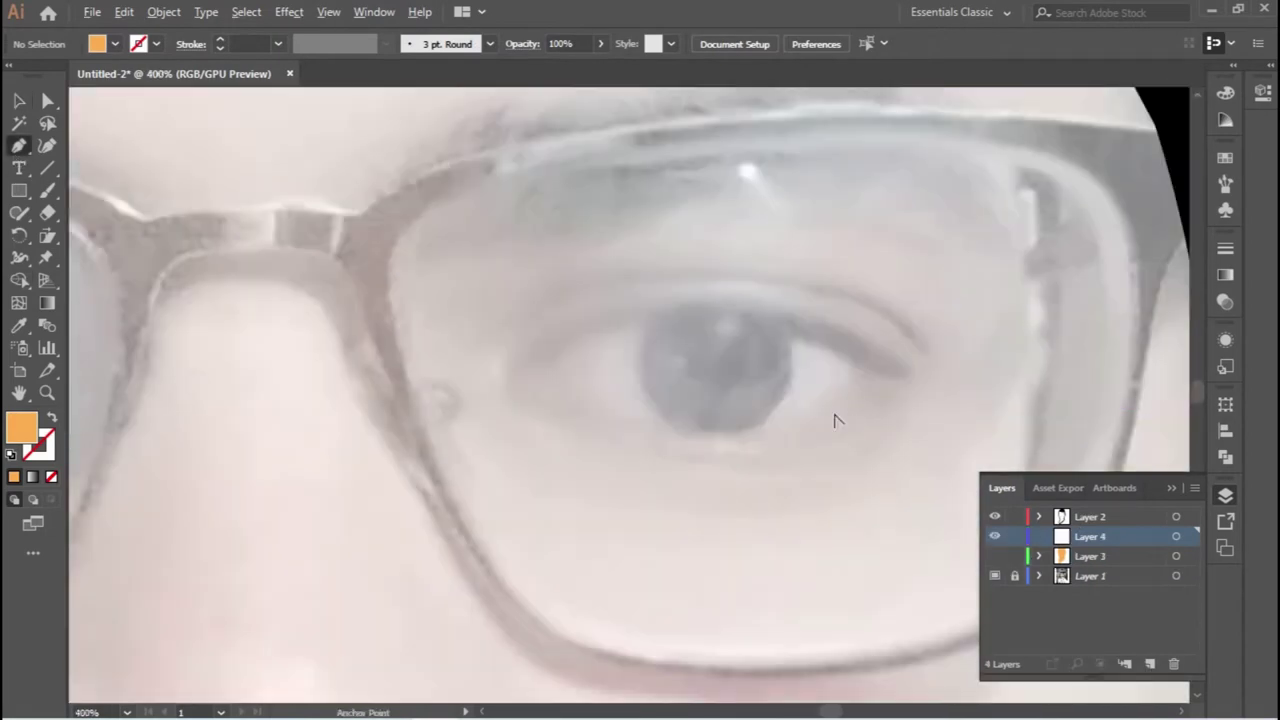
{"action": "left_click", "coordinate": [785, 343]}
{"action": "left_click_drag", "start_coordinate": [512, 382], "coordinate": [552, 412]}
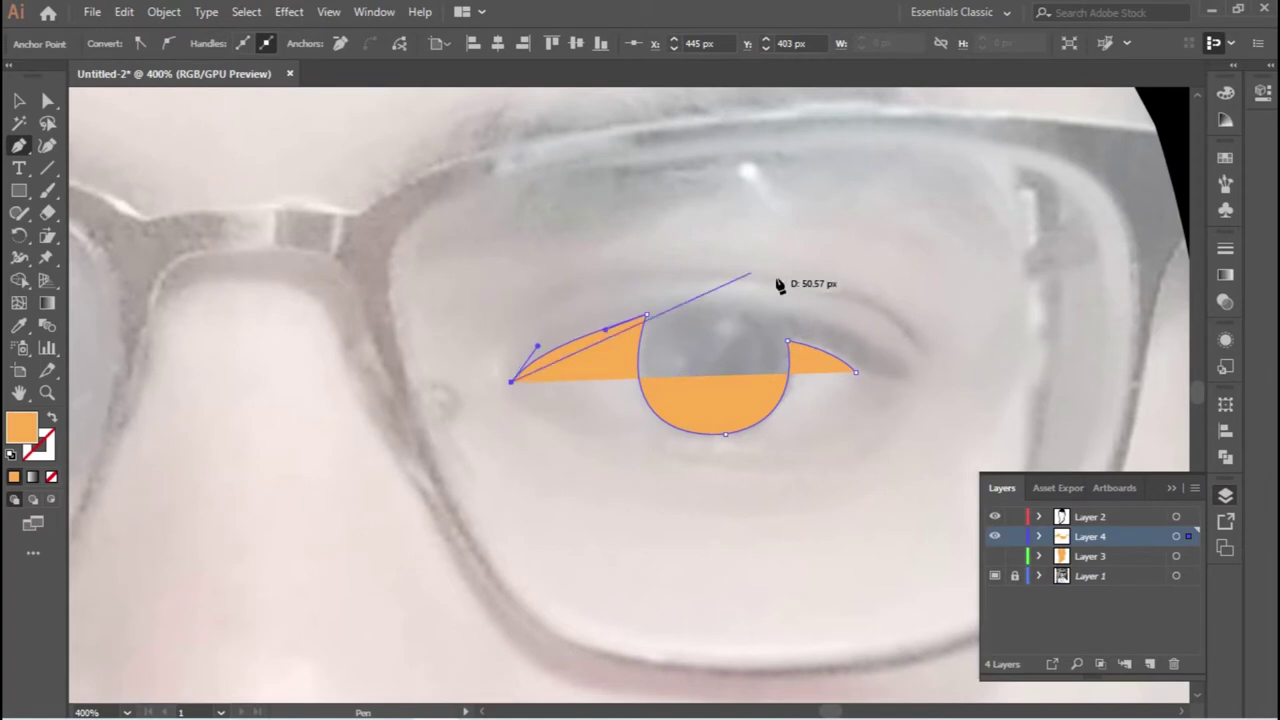
{"action": "left_click_drag", "start_coordinate": [922, 347], "coordinate": [903, 411]}
{"action": "mouse_move", "coordinate": [536, 377]}
{"action": "left_mouse_down"}
{"action": "mouse_move", "coordinate": [305, 250]}
{"action": "mouse_move", "coordinate": [286, 280]}
{"action": "left_mouse_up"}
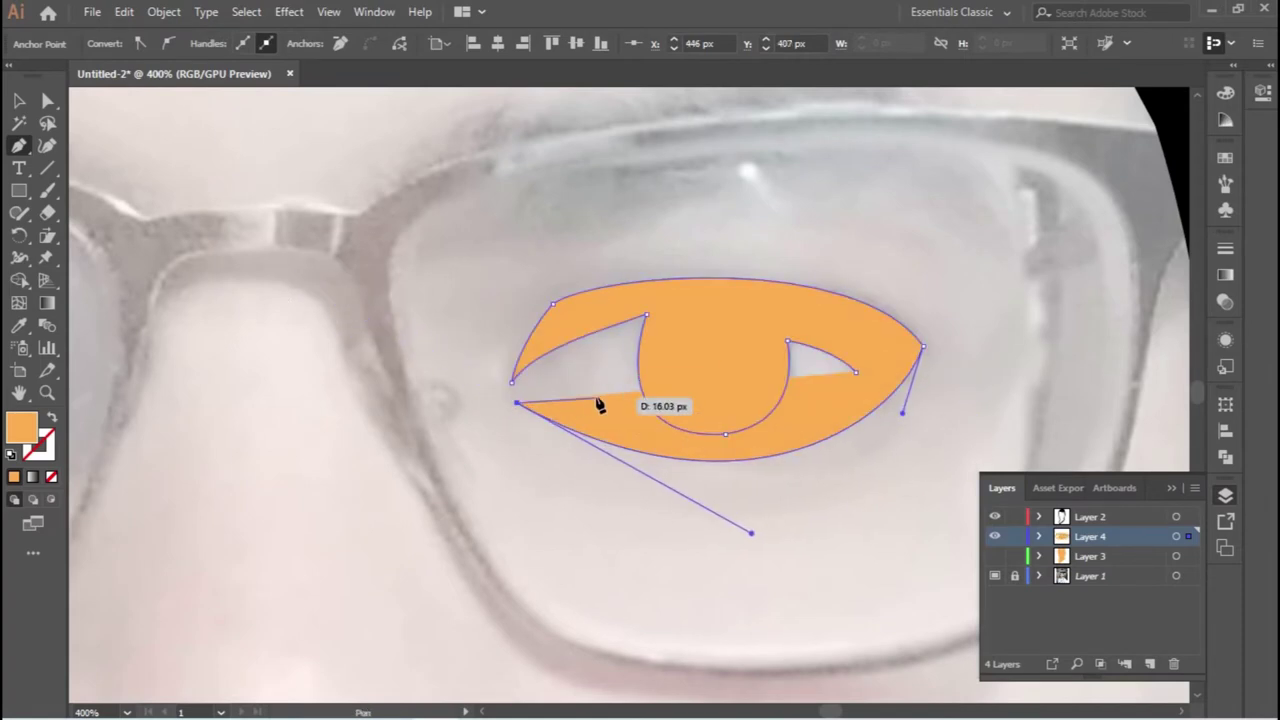
{"action": "double_click", "coordinate": [22, 428]}
{"action": "type", "text": "000000"}
{"action": "key", "text": "Return"}
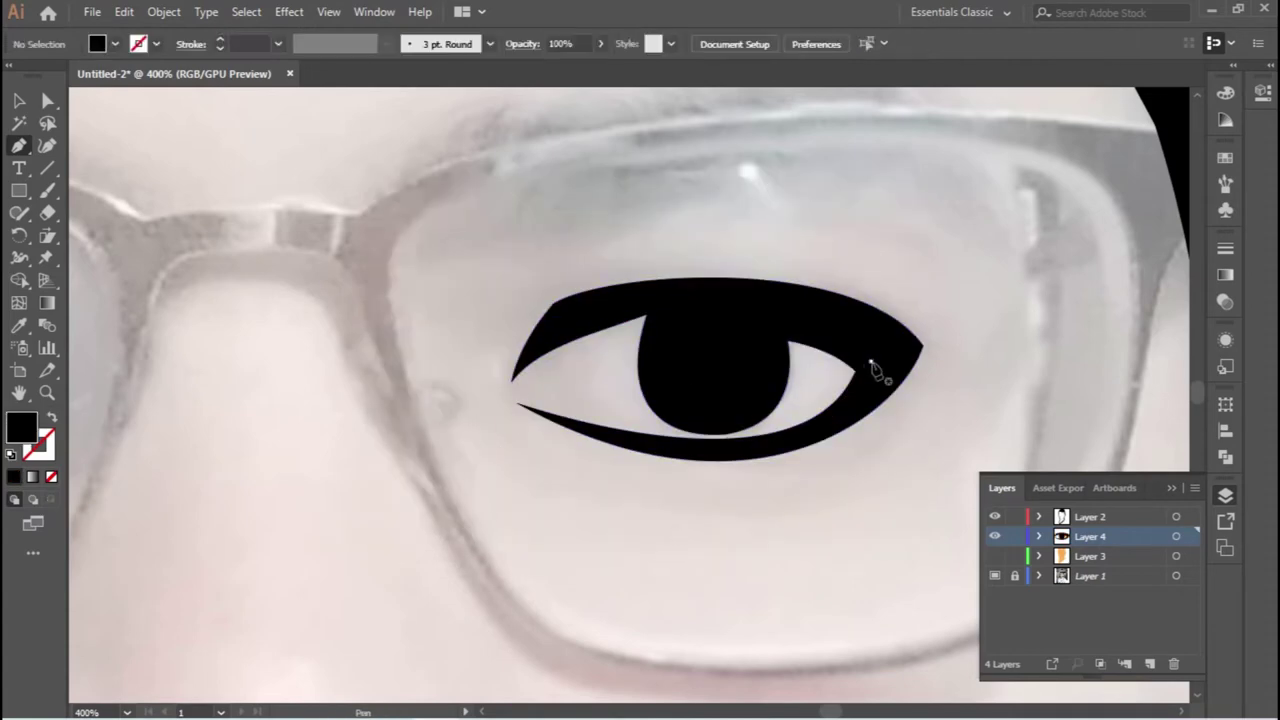
Pen-trace the second eye with its pupil and upper and lower lid curves.
{"action": "left_click_drag", "start_coordinate": [871, 362], "coordinate": [880, 390]}
{"action": "left_click_drag", "start_coordinate": [567, 295], "coordinate": [452, 427]}
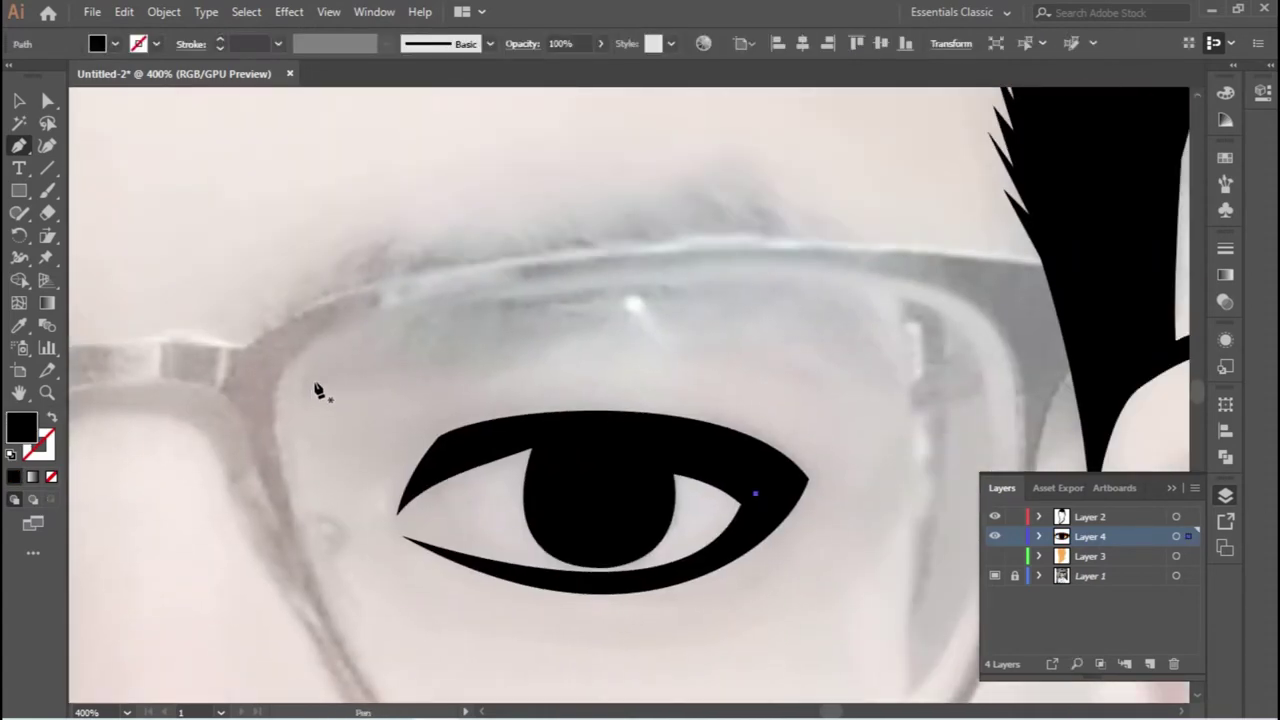
{"action": "scroll", "coordinate": [318, 390], "scroll_direction": "down", "scroll_amount": 5}
{"action": "scroll", "coordinate": [485, 393], "scroll_direction": "up", "scroll_amount": 5}
{"action": "left_click_drag", "start_coordinate": [688, 332], "coordinate": [683, 286]}
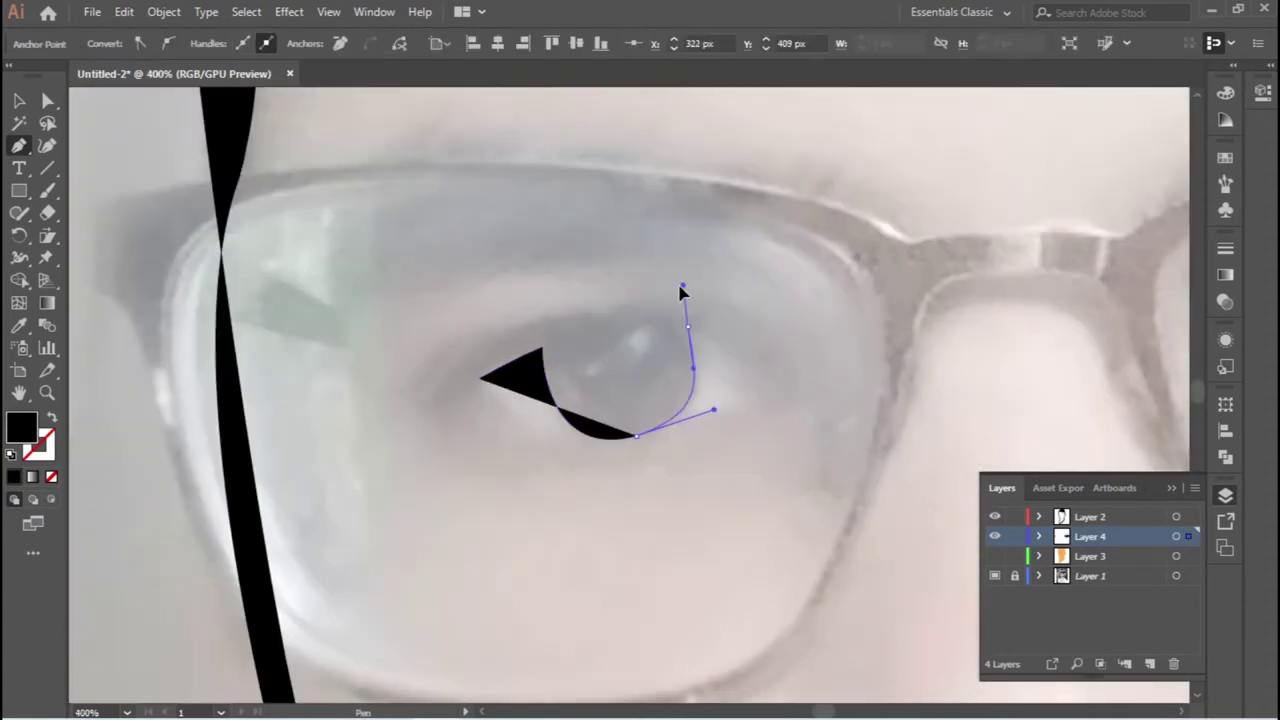
{"action": "left_click", "coordinate": [789, 394]}
{"action": "left_click_drag", "start_coordinate": [412, 389], "coordinate": [485, 453]}
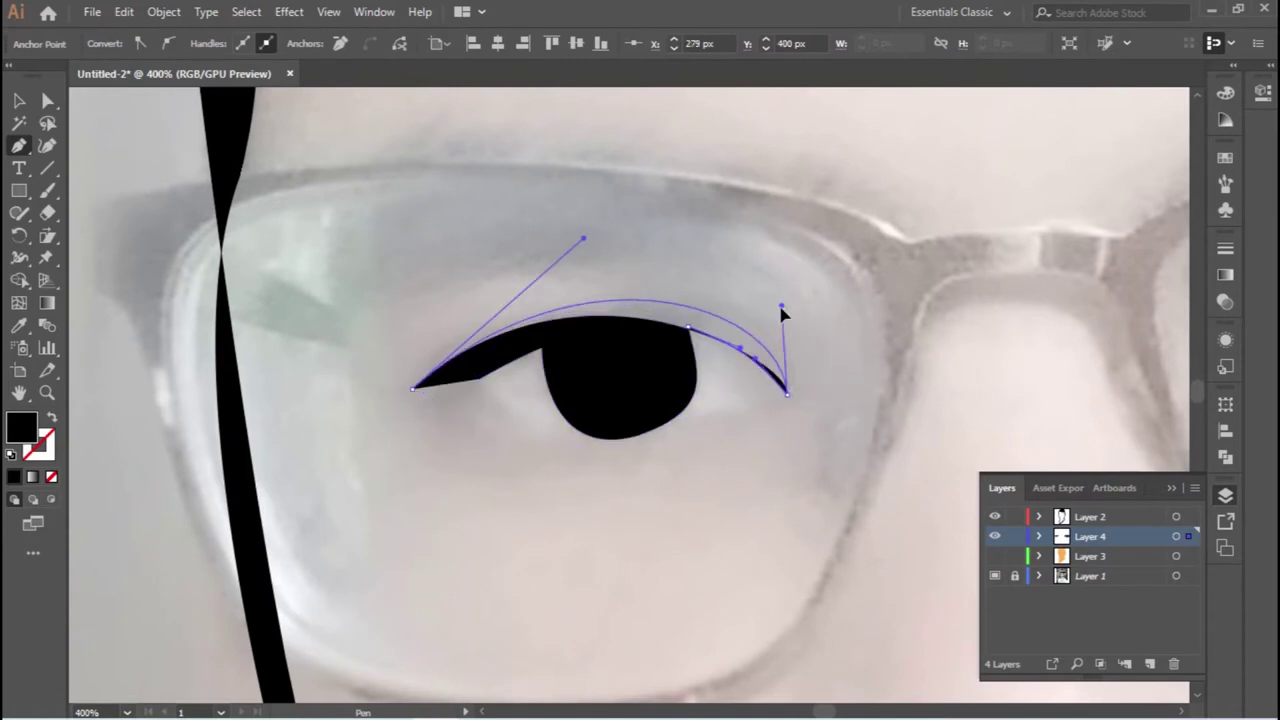
{"action": "left_click_drag", "start_coordinate": [778, 405], "coordinate": [883, 369]}
{"action": "left_click", "coordinate": [479, 383]}
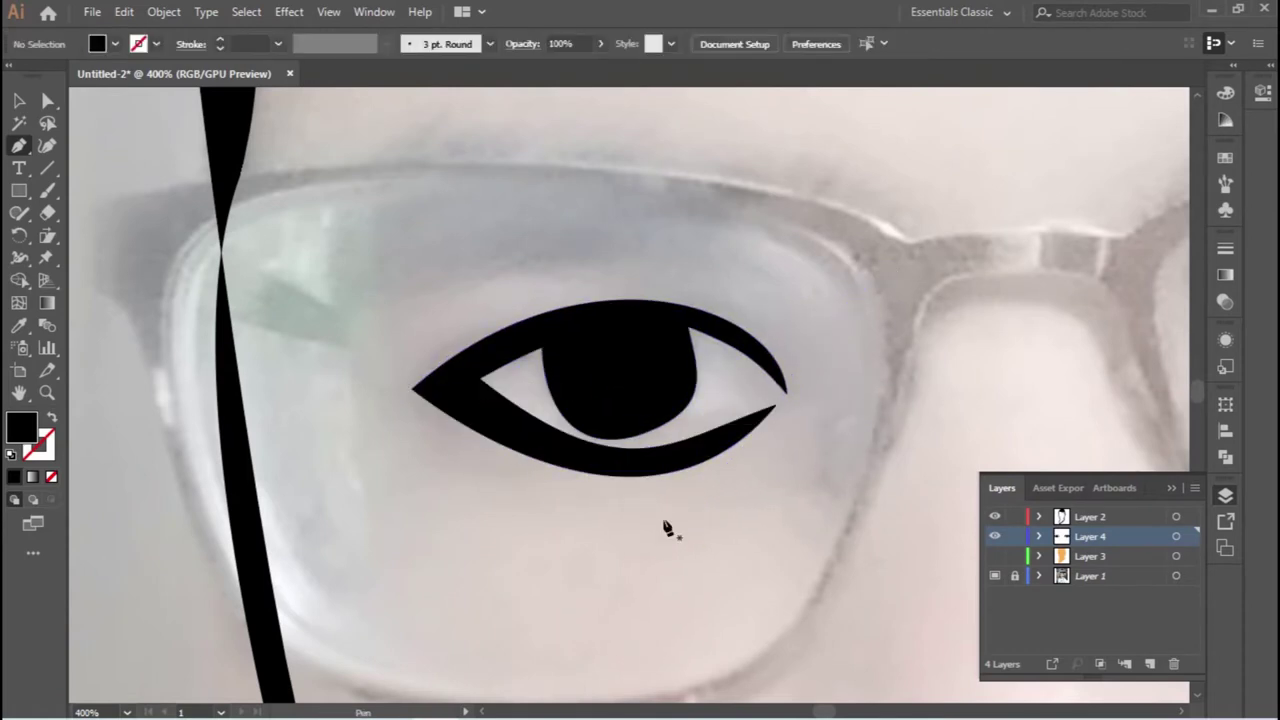
{"action": "scroll", "coordinate": [663, 526], "scroll_direction": "down", "scroll_amount": 3}
{"action": "scroll", "coordinate": [626, 480], "scroll_direction": "up", "scroll_amount": 2}
Draw an eyebrow shape above the right eye, deleting the unwanted shape.
{"action": "left_click", "coordinate": [794, 430]}
{"action": "left_click", "coordinate": [748, 352]}
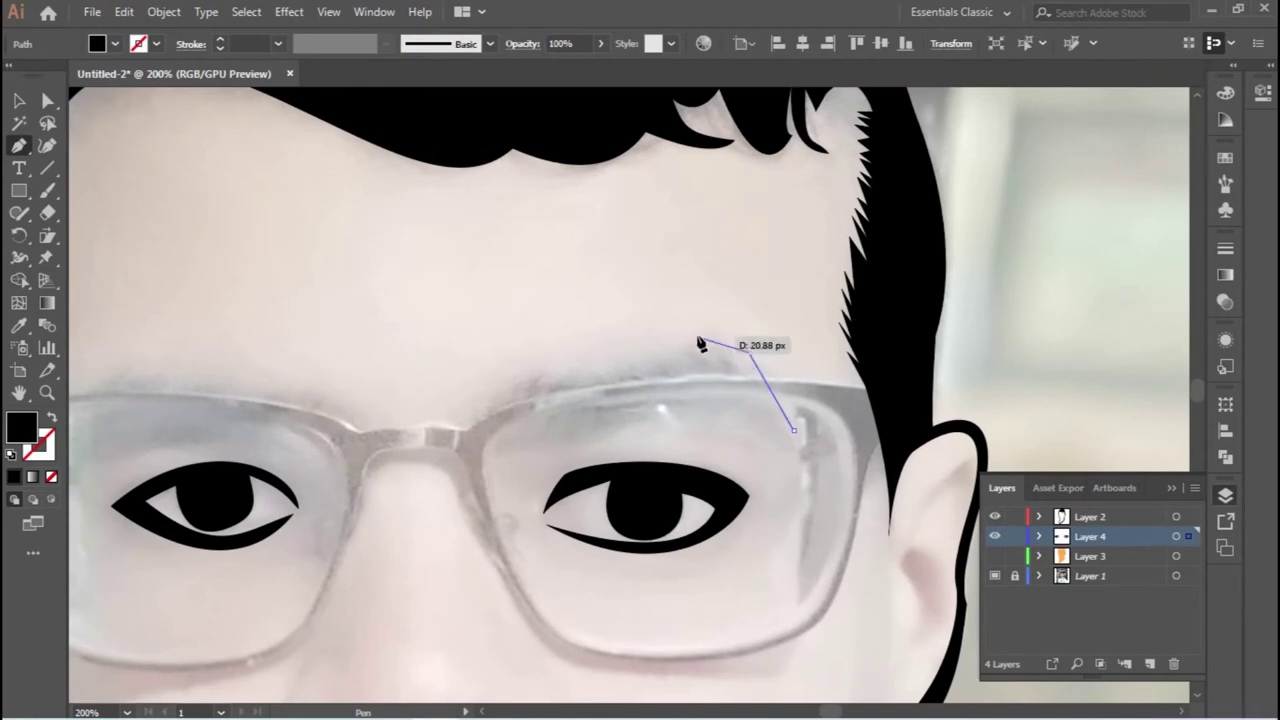
{"action": "left_click", "coordinate": [713, 330]}
{"action": "left_click", "coordinate": [551, 366]}
{"action": "left_click", "coordinate": [474, 412]}
{"action": "left_click", "coordinate": [623, 414]}
{"action": "key", "text": "Delete"}
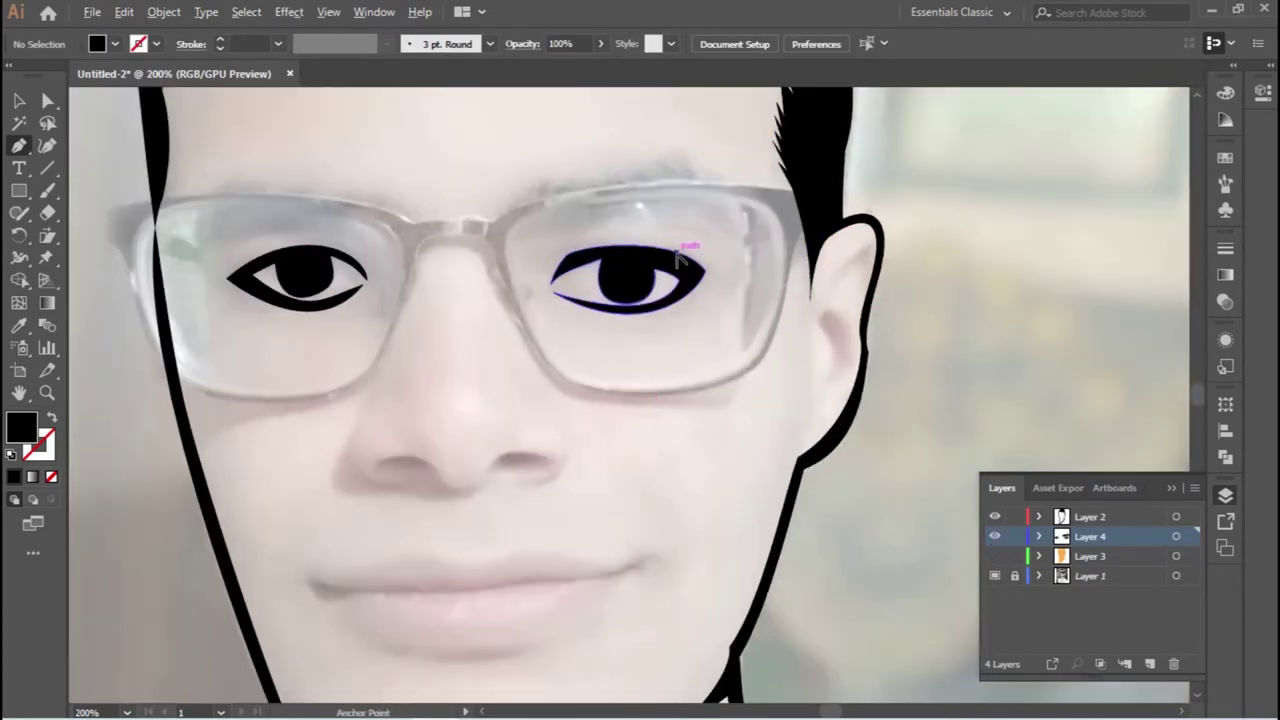
Hide the hair layer and begin tracing the glasses frame on a new layer.
{"action": "left_click", "coordinate": [994, 517]}
{"action": "left_click", "coordinate": [686, 207]}
{"action": "left_click", "coordinate": [520, 244]}
{"action": "left_click", "coordinate": [510, 190]}
{"action": "left_click", "coordinate": [678, 155]}
{"action": "left_click", "coordinate": [750, 236]}
{"action": "left_click", "coordinate": [366, 189]}
{"action": "left_click", "coordinate": [345, 244]}
{"action": "left_click", "coordinate": [212, 238]}
{"action": "left_click", "coordinate": [195, 204]}
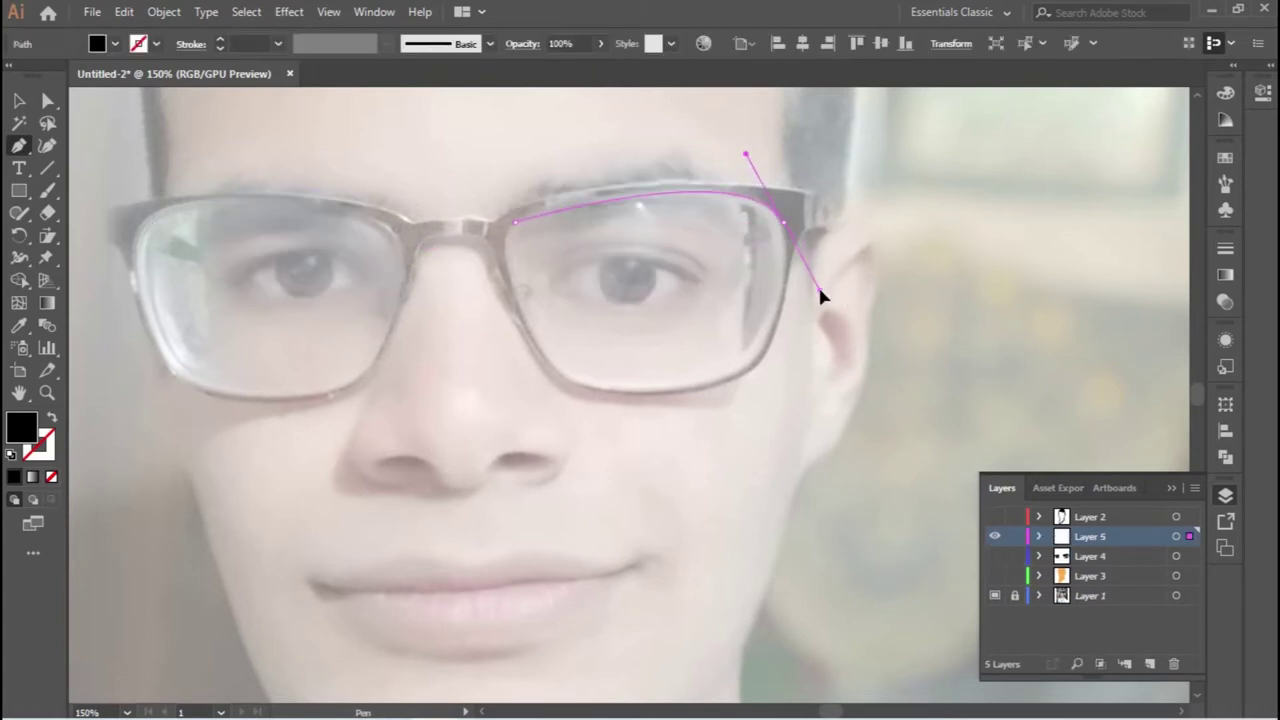
Trace the outer frame edge around the first lens's top, corner, bottom and sides.
{"action": "left_click_drag", "start_coordinate": [740, 372], "coordinate": [720, 403]}
{"action": "left_click_drag", "start_coordinate": [527, 338], "coordinate": [532, 337]}
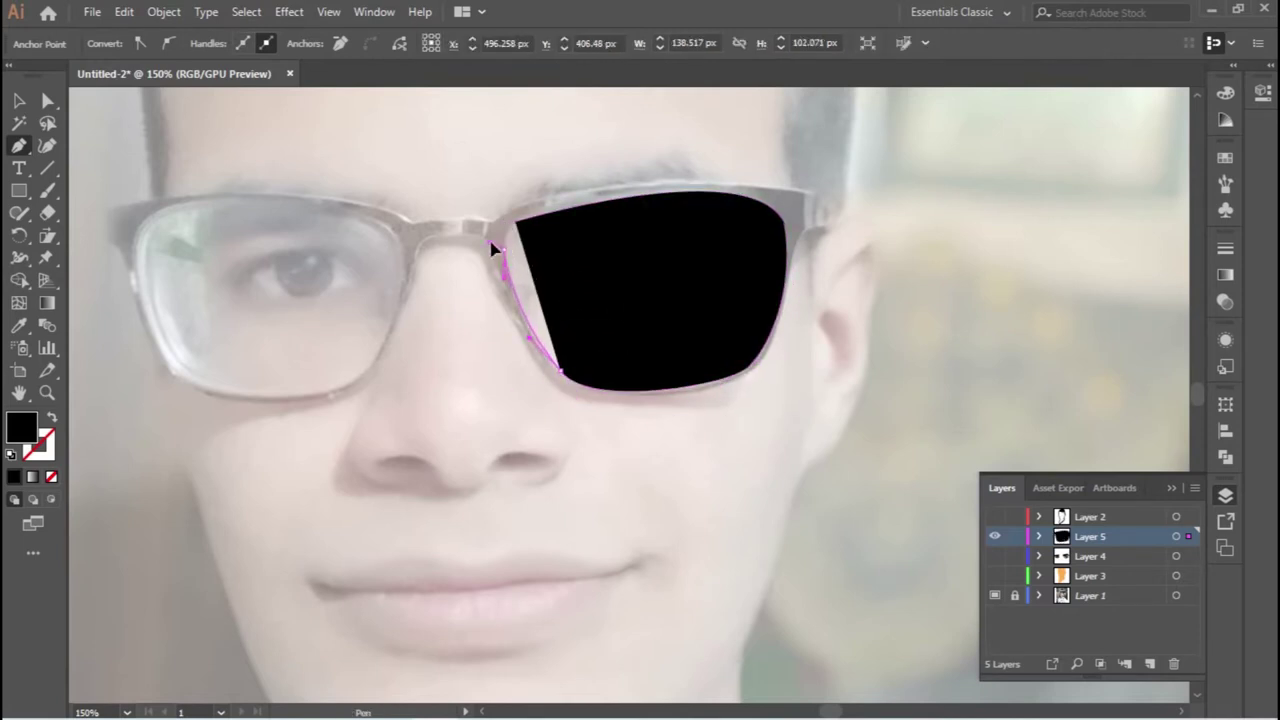
{"action": "scroll", "coordinate": [366, 322], "scroll_direction": "down", "scroll_amount": 5}
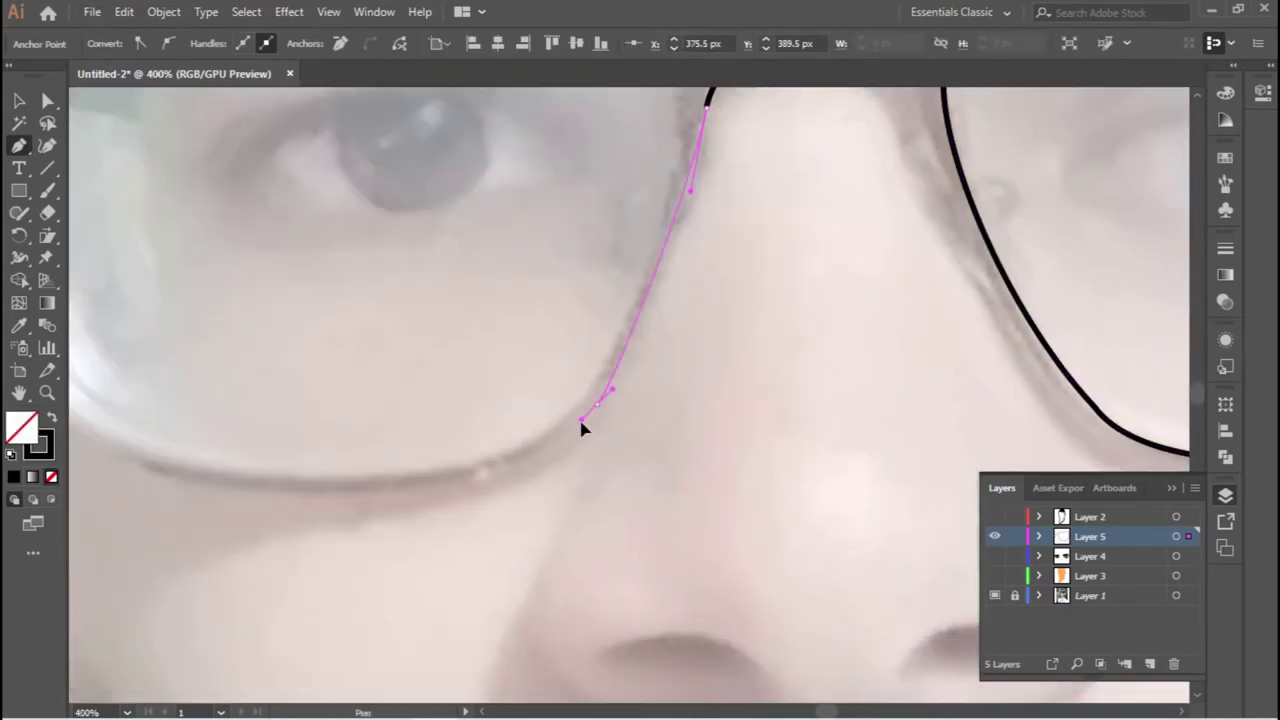
{"action": "left_click", "coordinate": [583, 423]}
{"action": "scroll", "coordinate": [760, 405], "scroll_direction": "left", "scroll_amount": 3}
{"action": "left_click_drag", "start_coordinate": [694, 380], "coordinate": [486, 129]}
{"action": "scroll", "coordinate": [629, 351], "scroll_direction": "up", "scroll_amount": 3}
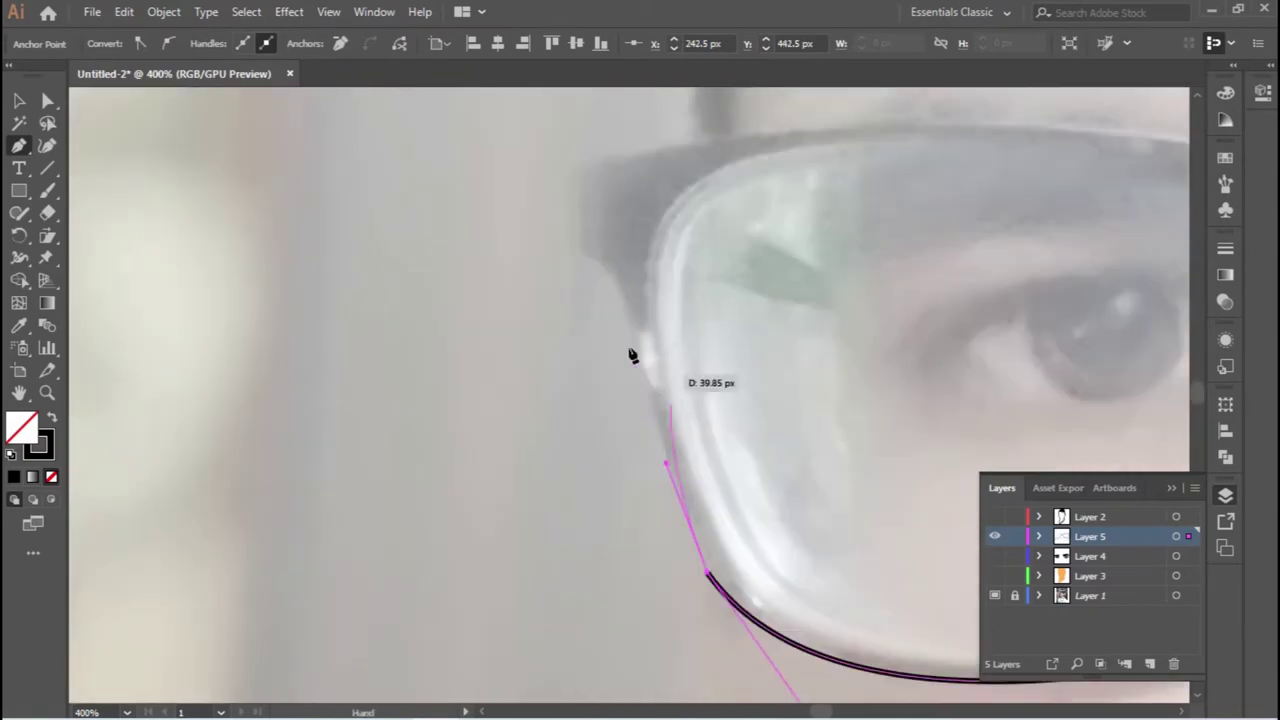
{"action": "left_click_drag", "start_coordinate": [624, 300], "coordinate": [580, 263]}
{"action": "scroll", "coordinate": [1086, 343], "scroll_direction": "right", "scroll_amount": 5}
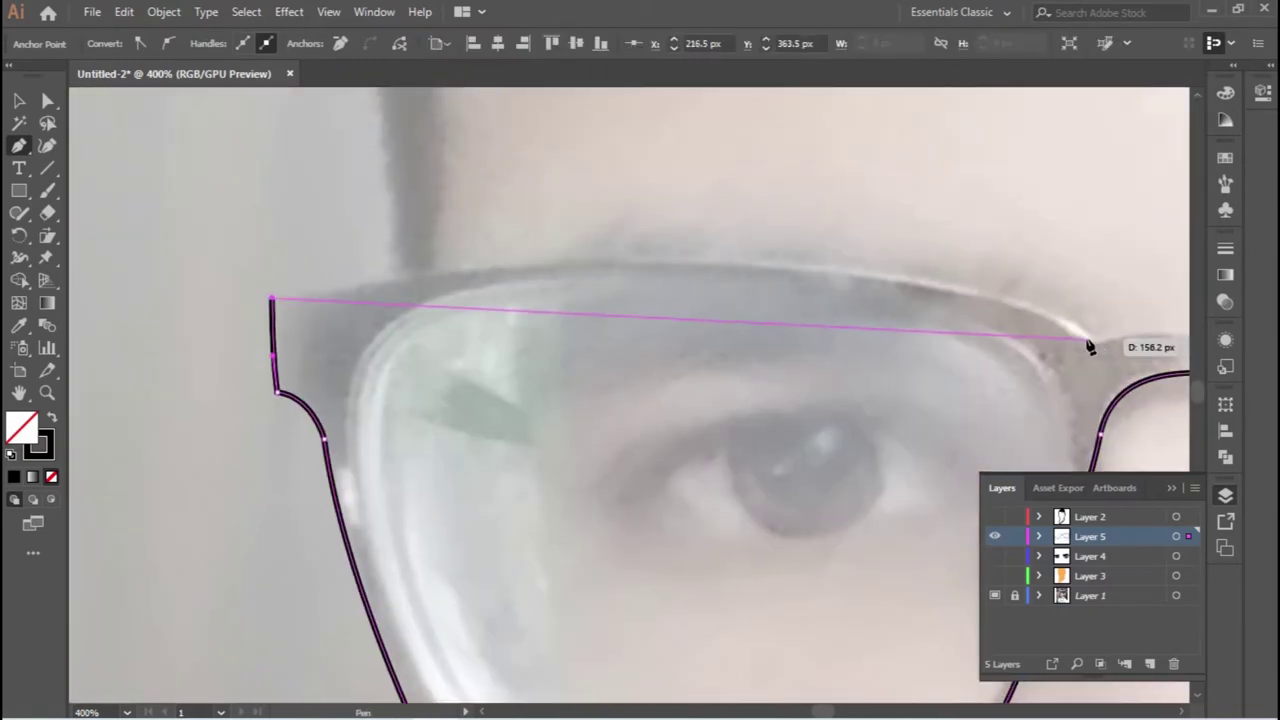
{"action": "scroll", "coordinate": [1086, 343], "scroll_direction": "right", "scroll_amount": 2}
{"action": "scroll", "coordinate": [900, 340], "scroll_direction": "right", "scroll_amount": 4}
{"action": "left_click_drag", "start_coordinate": [778, 340], "coordinate": [1022, 512]}
Continue the frame outline across the bridge and around the other lens.
{"action": "scroll", "coordinate": [1006, 349], "scroll_direction": "down", "scroll_amount": 2}
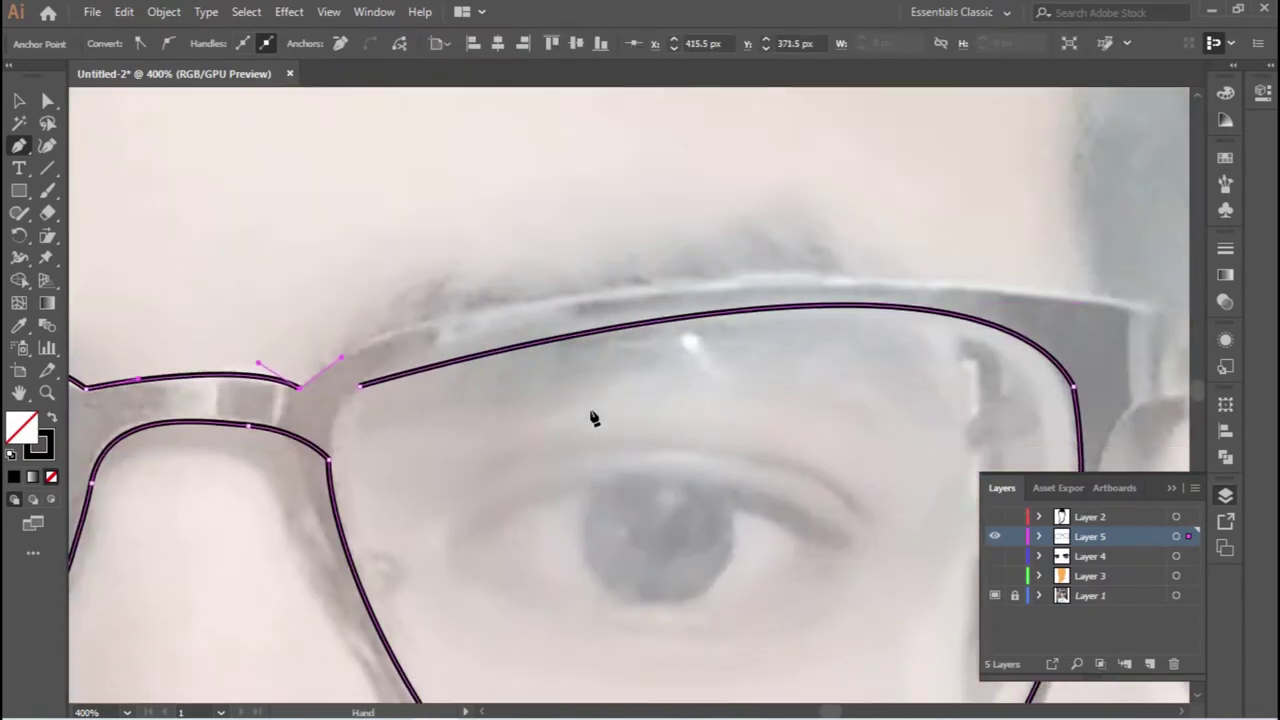
{"action": "left_click_drag", "start_coordinate": [445, 393], "coordinate": [465, 381]}
{"action": "left_click_drag", "start_coordinate": [865, 352], "coordinate": [922, 384]}
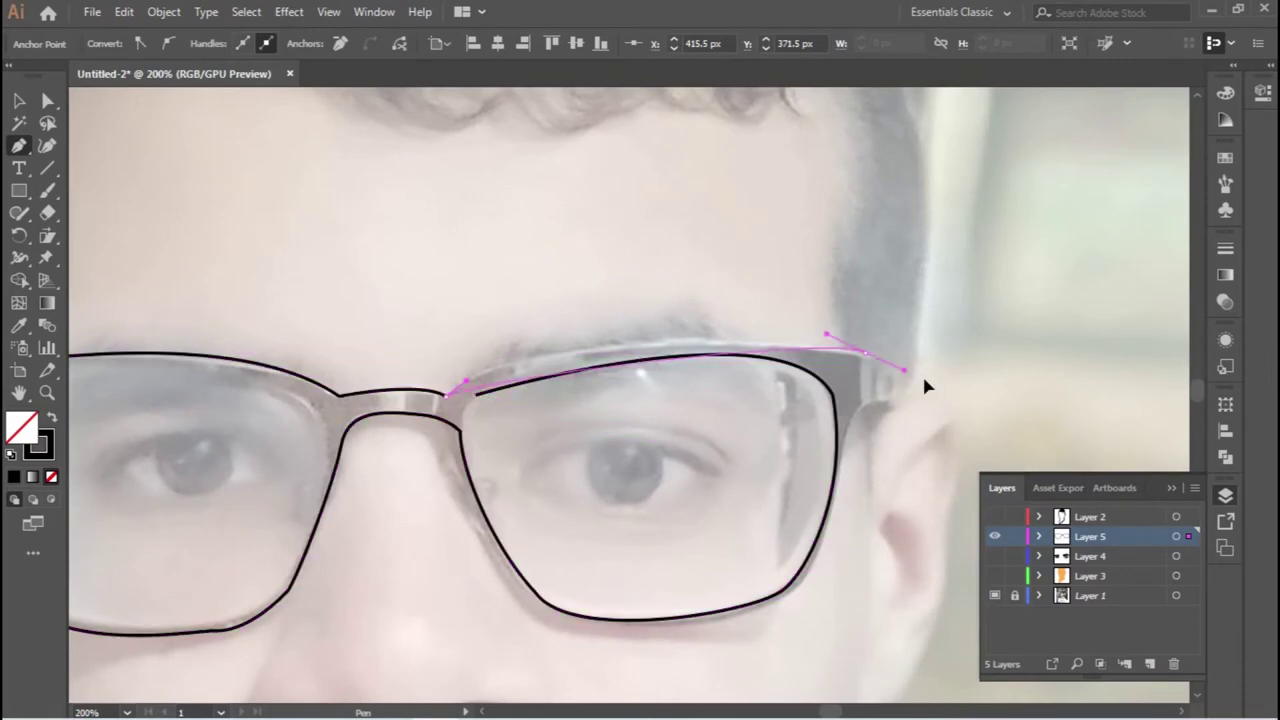
{"action": "scroll", "coordinate": [805, 396], "scroll_direction": "up", "scroll_amount": 3}
{"action": "left_click_drag", "start_coordinate": [960, 434], "coordinate": [966, 436]}
{"action": "scroll", "coordinate": [808, 494], "scroll_direction": "down", "scroll_amount": 3}
{"action": "mouse_move", "coordinate": [910, 148]}
{"action": "left_mouse_down"}
{"action": "mouse_move", "coordinate": [843, 330]}
{"action": "mouse_move", "coordinate": [871, 214]}
{"action": "left_mouse_up"}
{"action": "scroll", "coordinate": [789, 586], "scroll_direction": "down", "scroll_amount": 2}
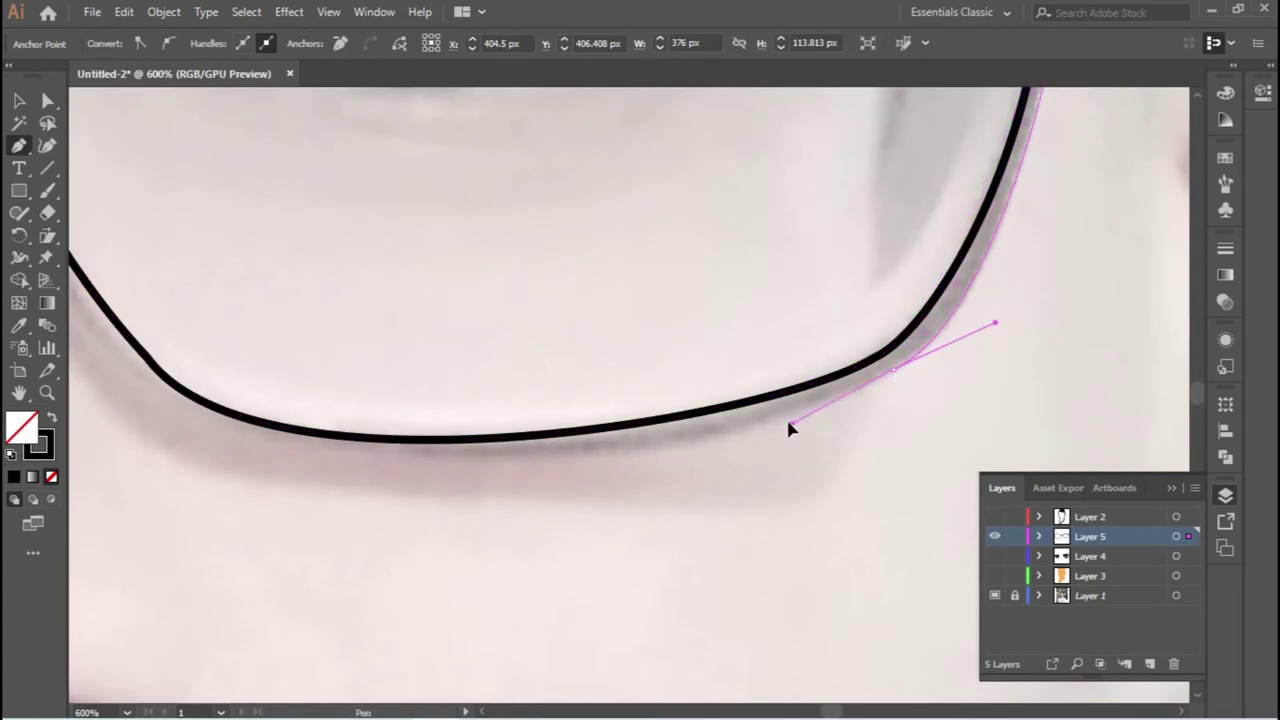
{"action": "left_click_drag", "start_coordinate": [862, 352], "coordinate": [808, 382]}
{"action": "left_click_drag", "start_coordinate": [455, 340], "coordinate": [301, 213]}
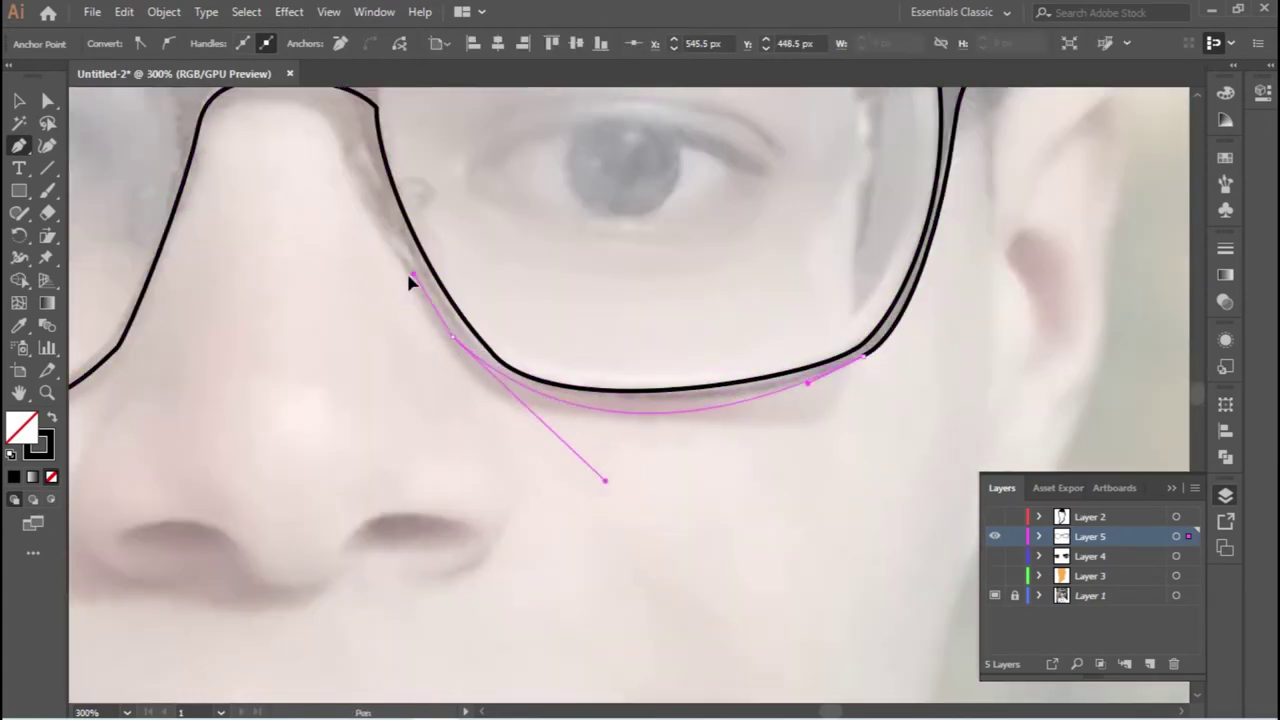
{"action": "scroll", "coordinate": [600, 350], "scroll_direction": "up", "scroll_amount": 3}
{"action": "scroll", "coordinate": [600, 350], "scroll_direction": "left", "scroll_amount": 3}
{"action": "left_click", "coordinate": [530, 242]}
Trace the inner lens edge along the lens bottom and around the bridge.
{"action": "left_click_drag", "start_coordinate": [334, 226], "coordinate": [733, 327]}
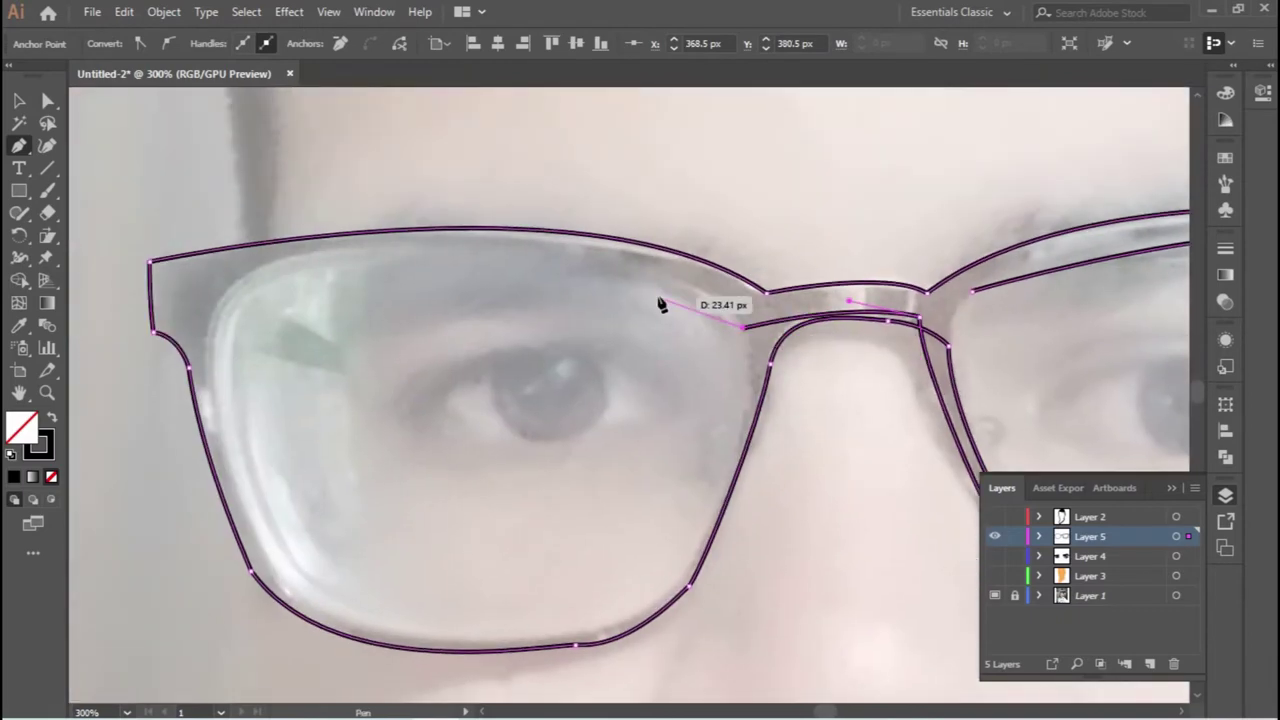
{"action": "left_click_drag", "start_coordinate": [240, 277], "coordinate": [186, 320]}
{"action": "left_click_drag", "start_coordinate": [275, 575], "coordinate": [349, 663]}
{"action": "scroll", "coordinate": [349, 663], "scroll_direction": "down", "scroll_amount": 3}
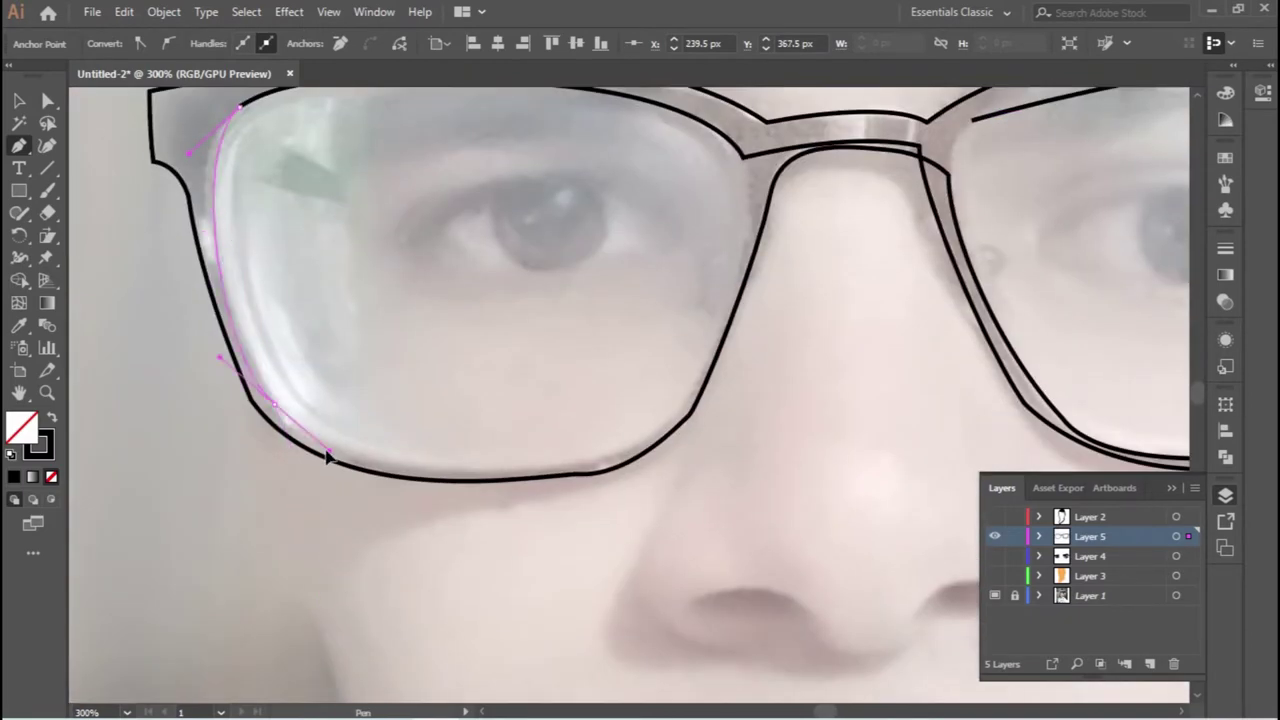
{"action": "mouse_move", "coordinate": [680, 405]}
{"action": "left_mouse_down"}
{"action": "mouse_move", "coordinate": [726, 298]}
{"action": "mouse_move", "coordinate": [737, 134]}
{"action": "left_mouse_up"}
{"action": "scroll", "coordinate": [748, 163], "scroll_direction": "up", "scroll_amount": 2}
{"action": "left_click_drag", "start_coordinate": [921, 264], "coordinate": [952, 290]}
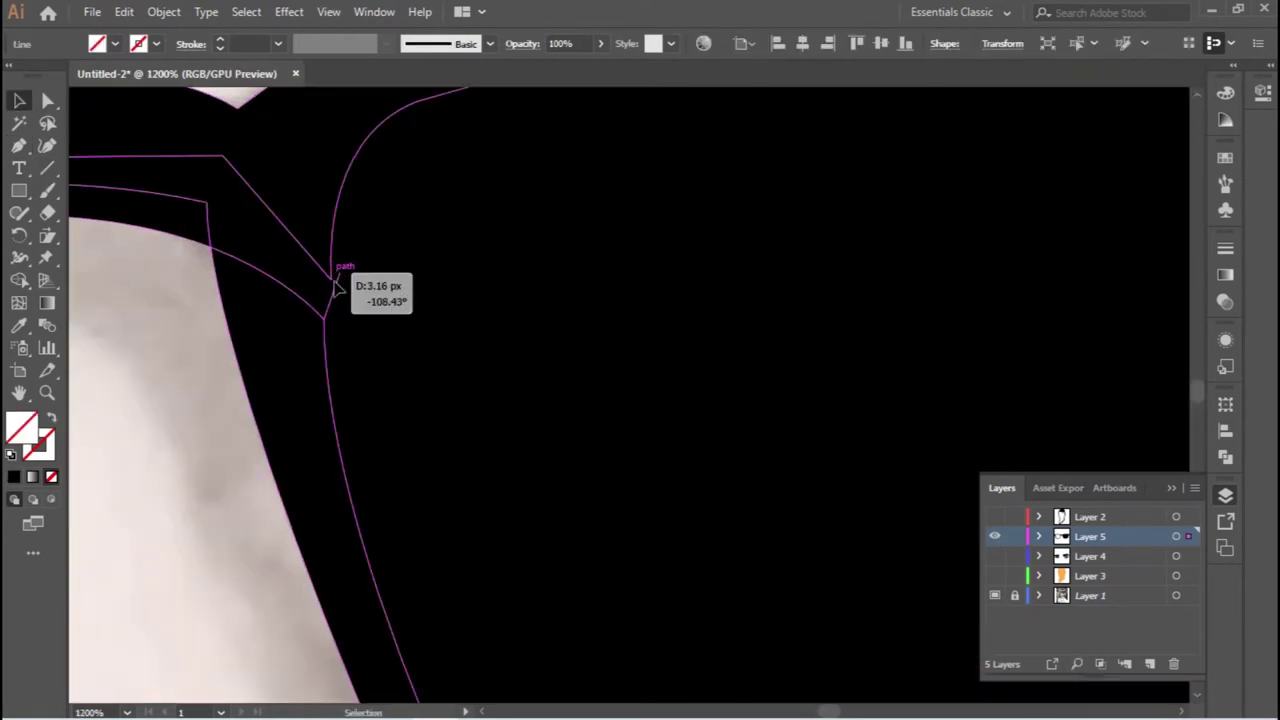
{"action": "left_click", "coordinate": [329, 11]}
Zoom out, preview the hair, face and eyes layers, then hide all drawn layers and zoom in.
{"action": "key", "text": "Escape"}
{"action": "key", "text": "ctrl+minus"}
{"action": "key", "text": "ctrl+minus"}
{"action": "key", "text": "ctrl+minus"}
{"action": "key", "text": "ctrl+minus"}
{"action": "key", "text": "ctrl+minus"}
{"action": "key", "text": "ctrl+minus"}
{"action": "key", "text": "ctrl+minus"}
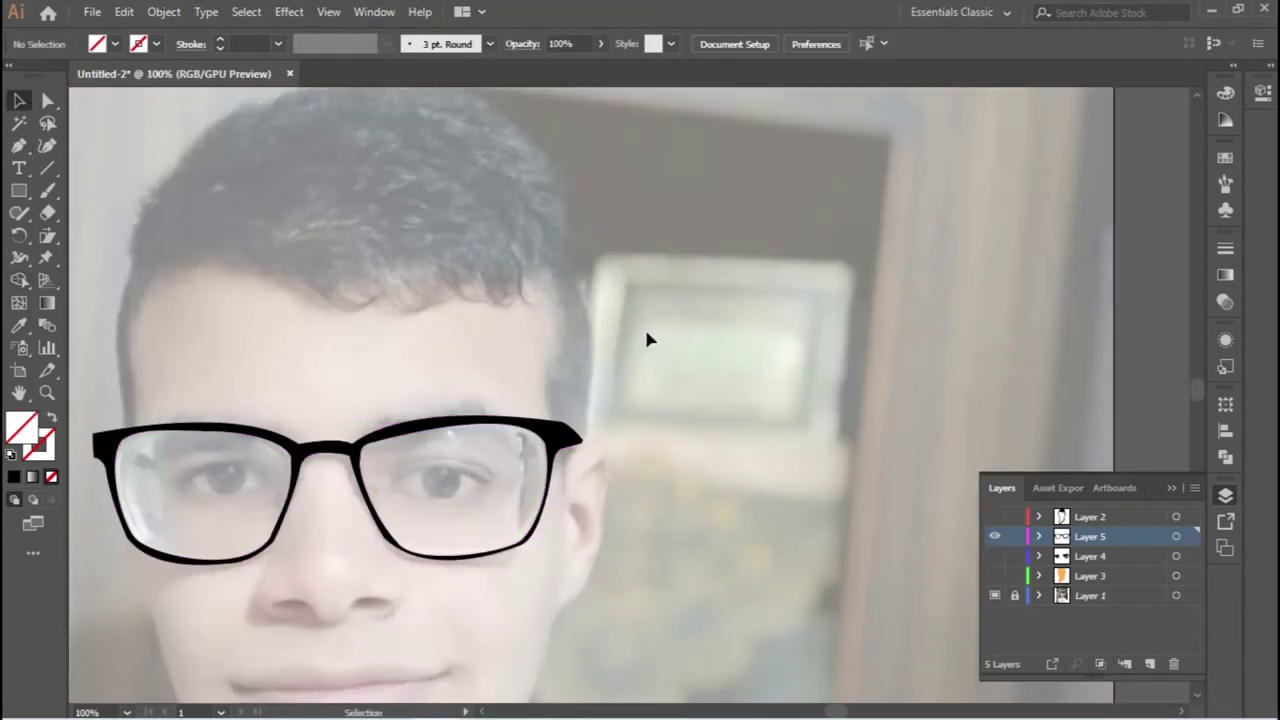
{"action": "scroll", "coordinate": [437, 600], "scroll_direction": "down", "scroll_amount": 2}
{"action": "left_click_drag", "start_coordinate": [995, 516], "coordinate": [995, 576]}
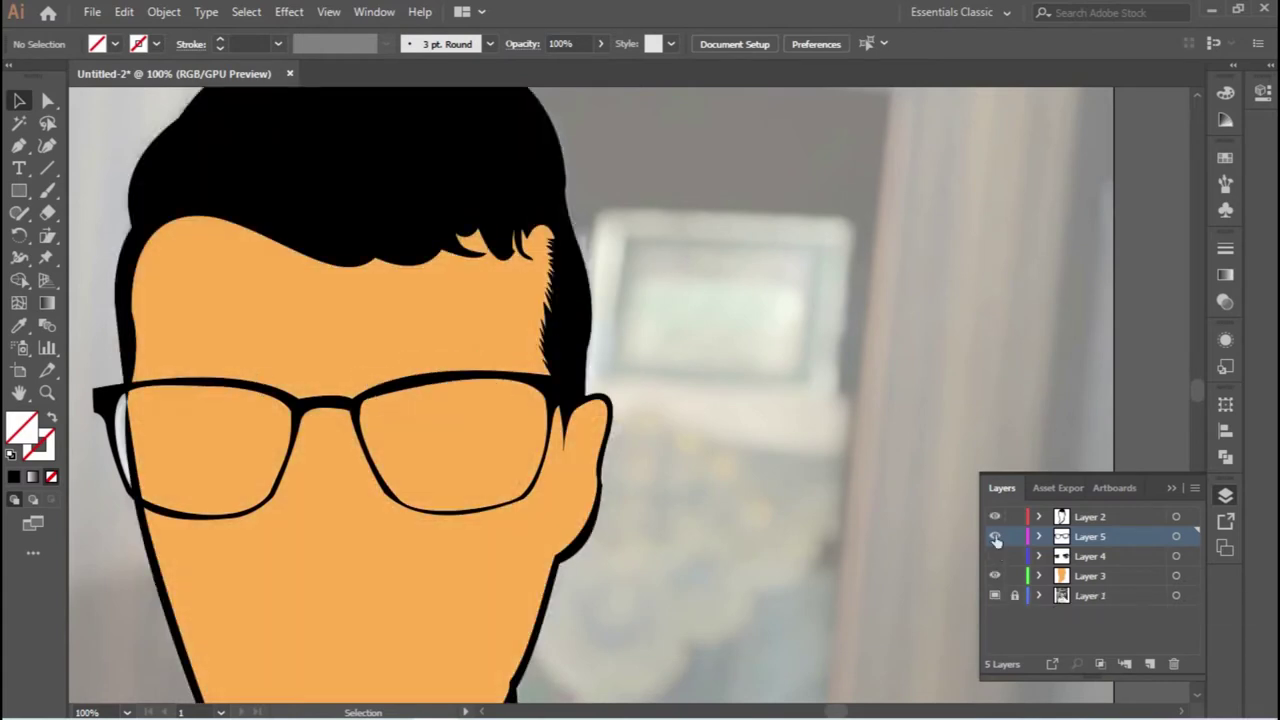
{"action": "left_click", "coordinate": [995, 556]}
{"action": "left_click_drag", "start_coordinate": [995, 516], "coordinate": [995, 556]}
{"action": "left_click", "coordinate": [995, 575]}
{"action": "key", "text": "ctrl+plus"}
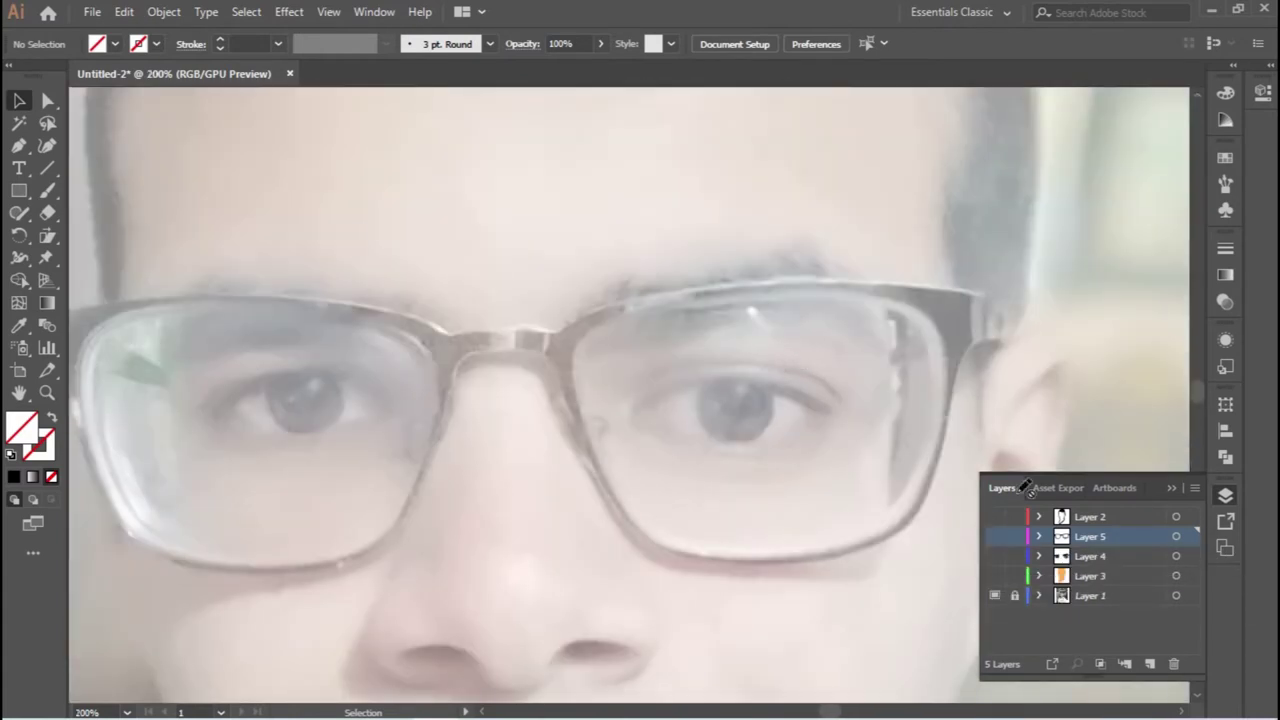
Close the right lens inner edge with a white fill, Screen blend, 17% opacity.
{"action": "left_click", "coordinate": [572, 330]}
{"action": "left_click", "coordinate": [562, 358]}
{"action": "left_click", "coordinate": [572, 414]}
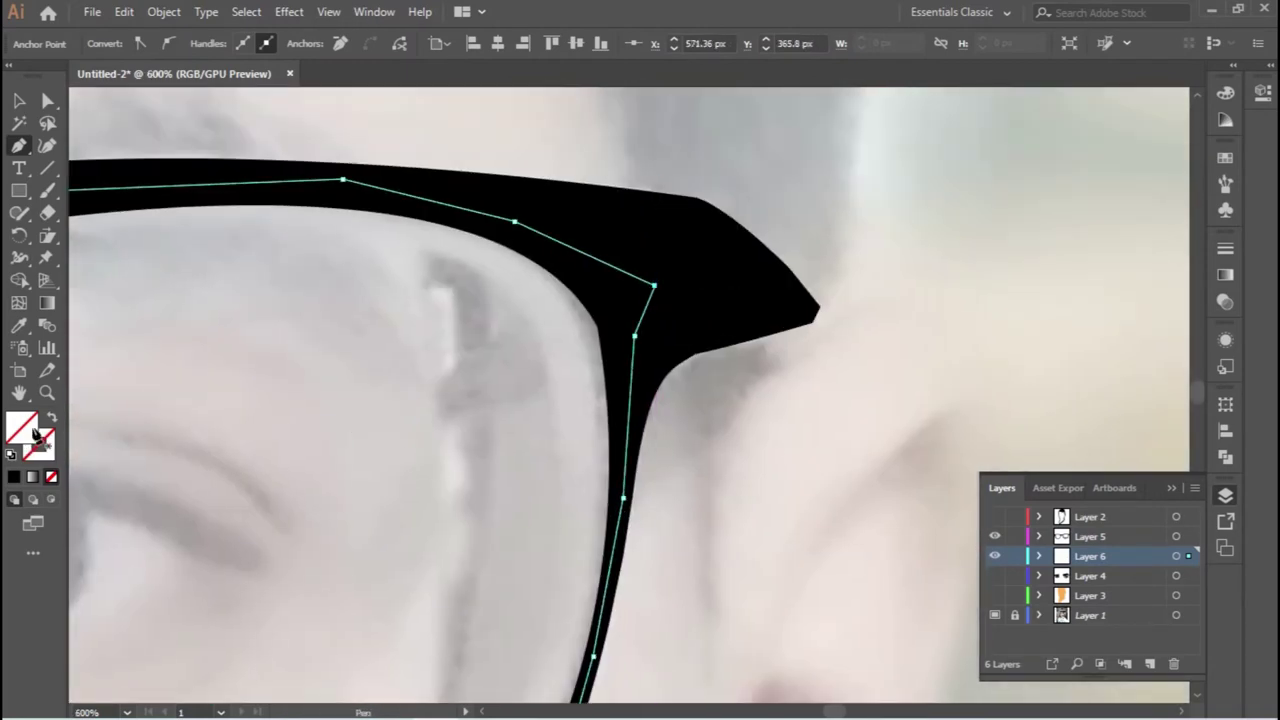
{"action": "left_click", "coordinate": [14, 476]}
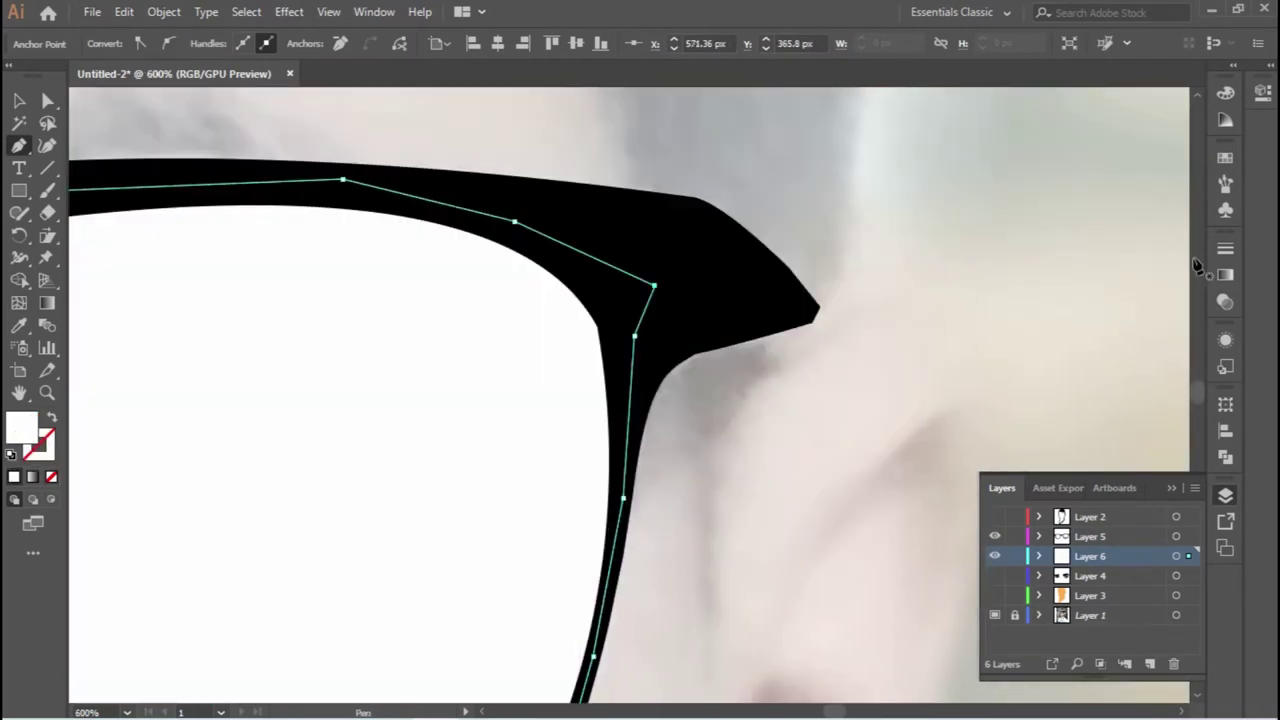
{"action": "left_click", "coordinate": [1225, 301]}
{"action": "left_click", "coordinate": [1038, 270]}
{"action": "left_click", "coordinate": [1063, 400]}
{"action": "left_click", "coordinate": [1179, 270]}
{"action": "left_click_drag", "start_coordinate": [1185, 297], "coordinate": [1122, 300]}
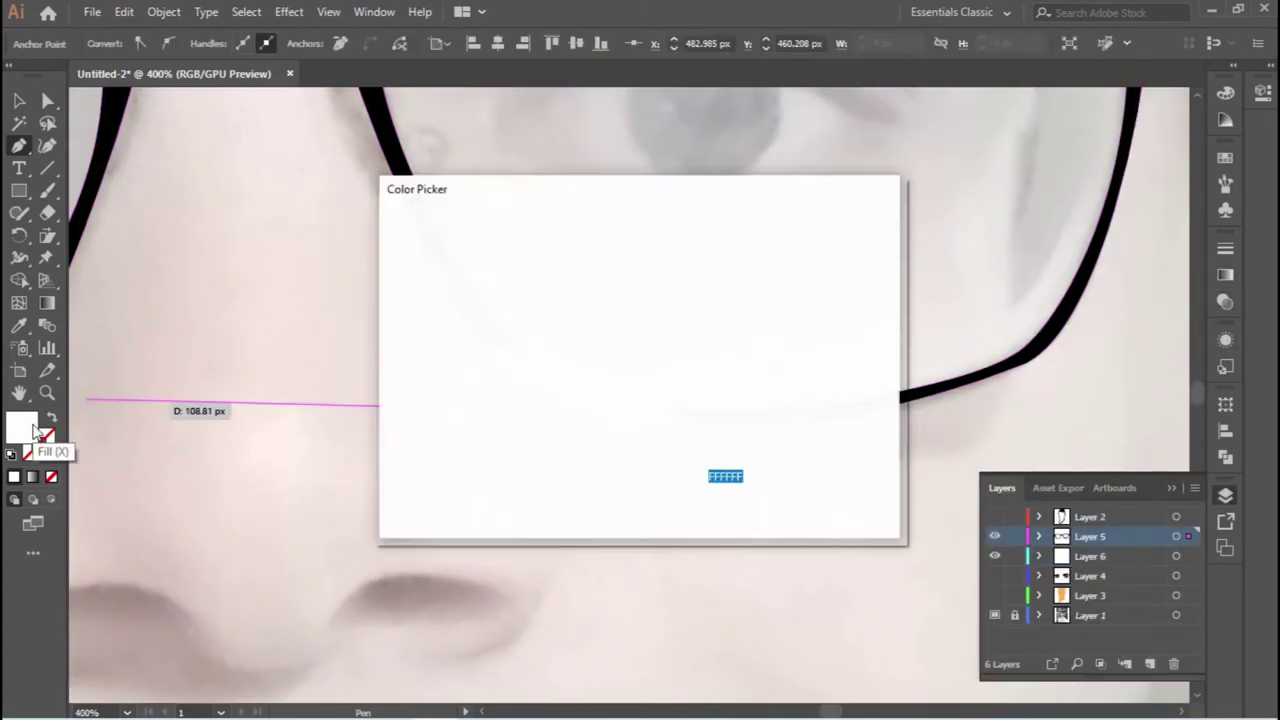
Trace the remaining lower lens rim with curved path segments.
{"action": "left_click_drag", "start_coordinate": [693, 418], "coordinate": [690, 415]}
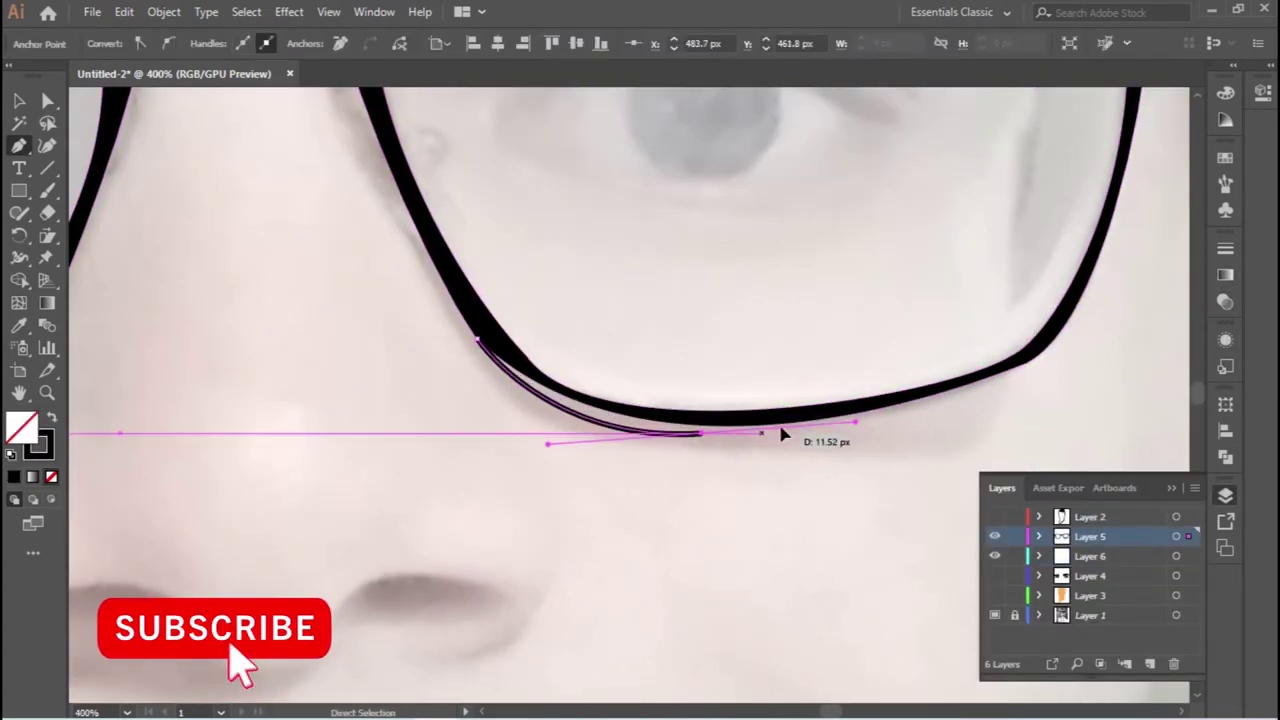
{"action": "left_click_drag", "start_coordinate": [1028, 362], "coordinate": [955, 395]}
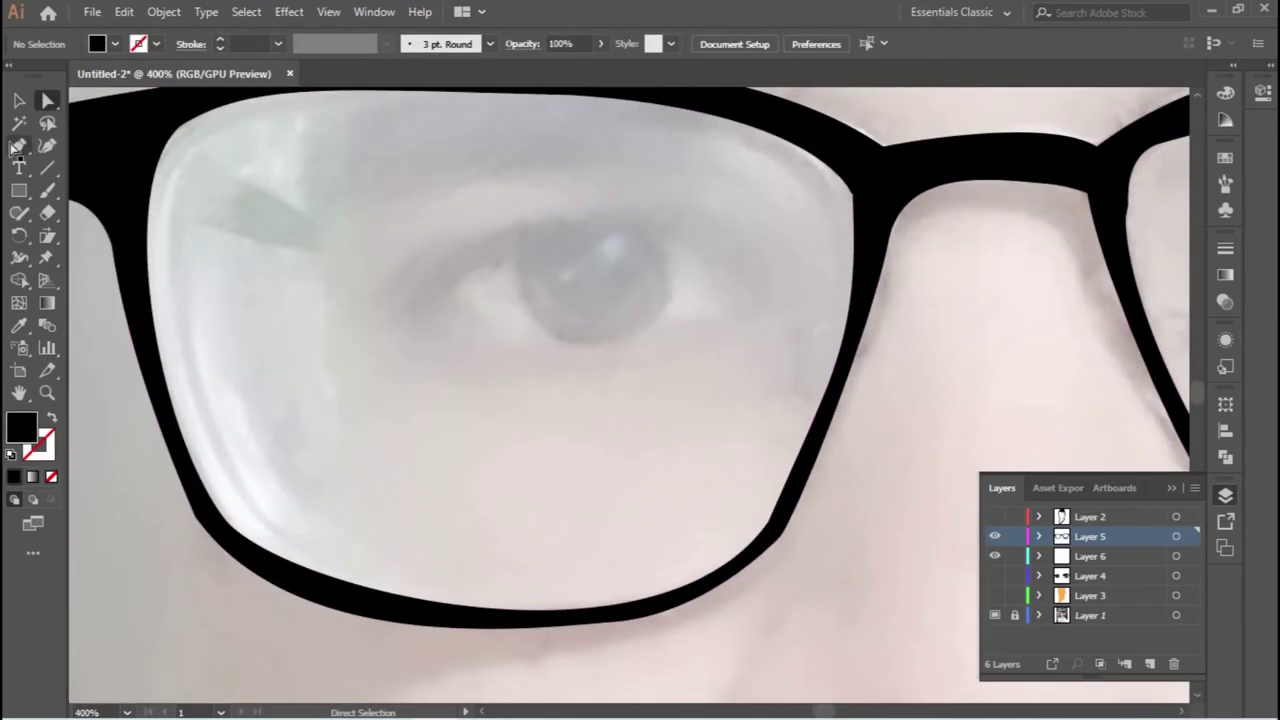
{"action": "key", "text": "p"}
{"action": "left_click", "coordinate": [880, 270]}
{"action": "left_click_drag", "start_coordinate": [738, 550], "coordinate": [740, 563]}
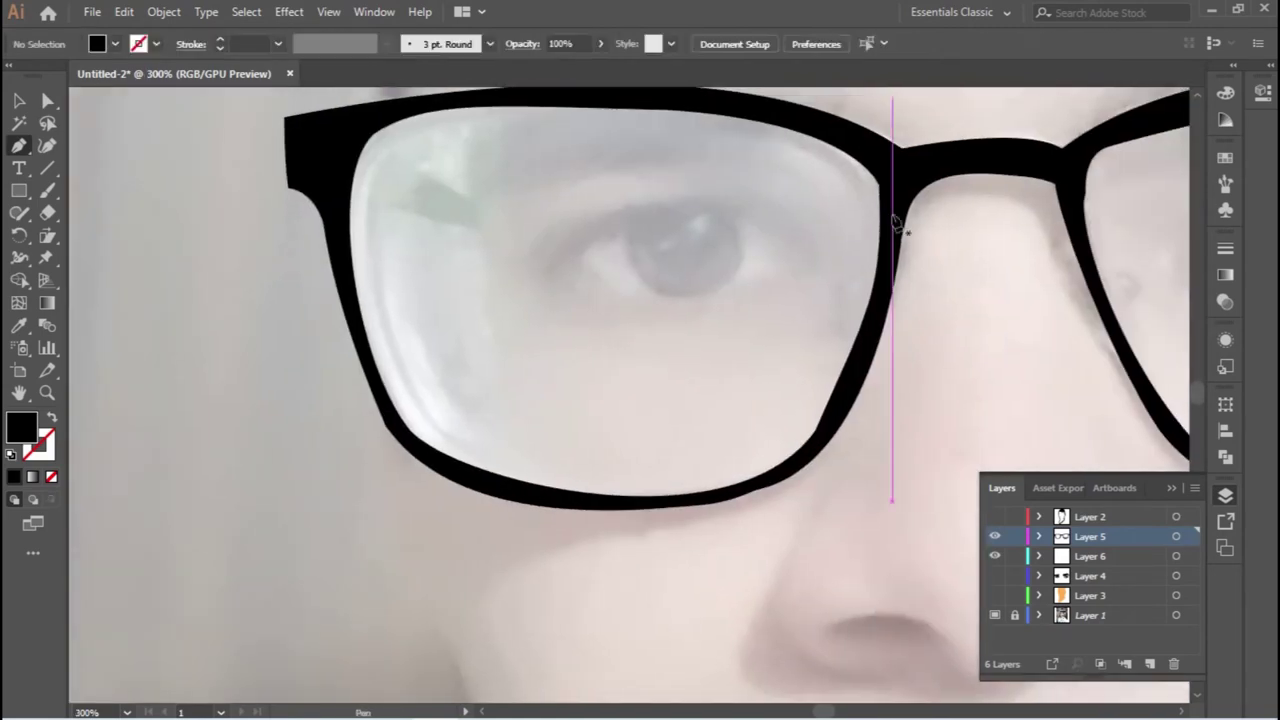
{"action": "left_click_drag", "start_coordinate": [648, 497], "coordinate": [655, 511]}
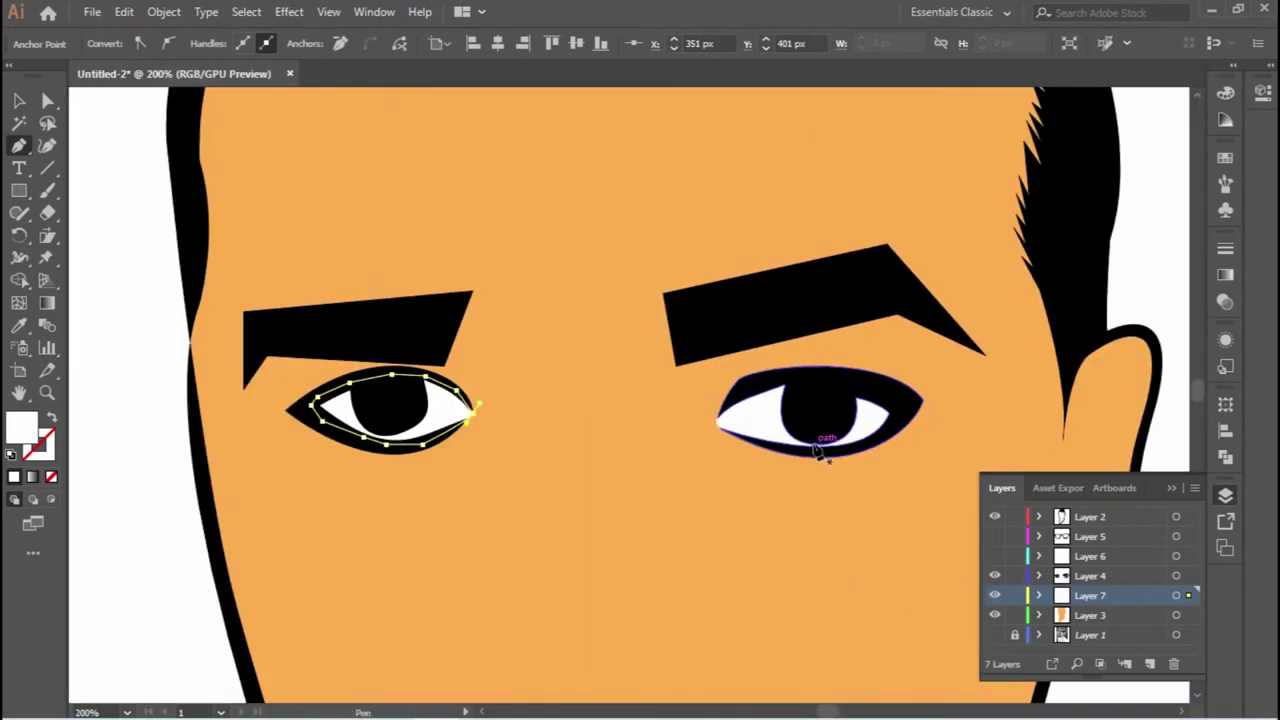
Draw a small white highlight ellipse in the eye.
{"action": "left_click_drag", "start_coordinate": [19, 190], "coordinate": [64, 236]}
{"action": "scroll", "coordinate": [808, 391], "scroll_direction": "up", "scroll_amount": 2}
{"action": "left_click", "coordinate": [1080, 585]}
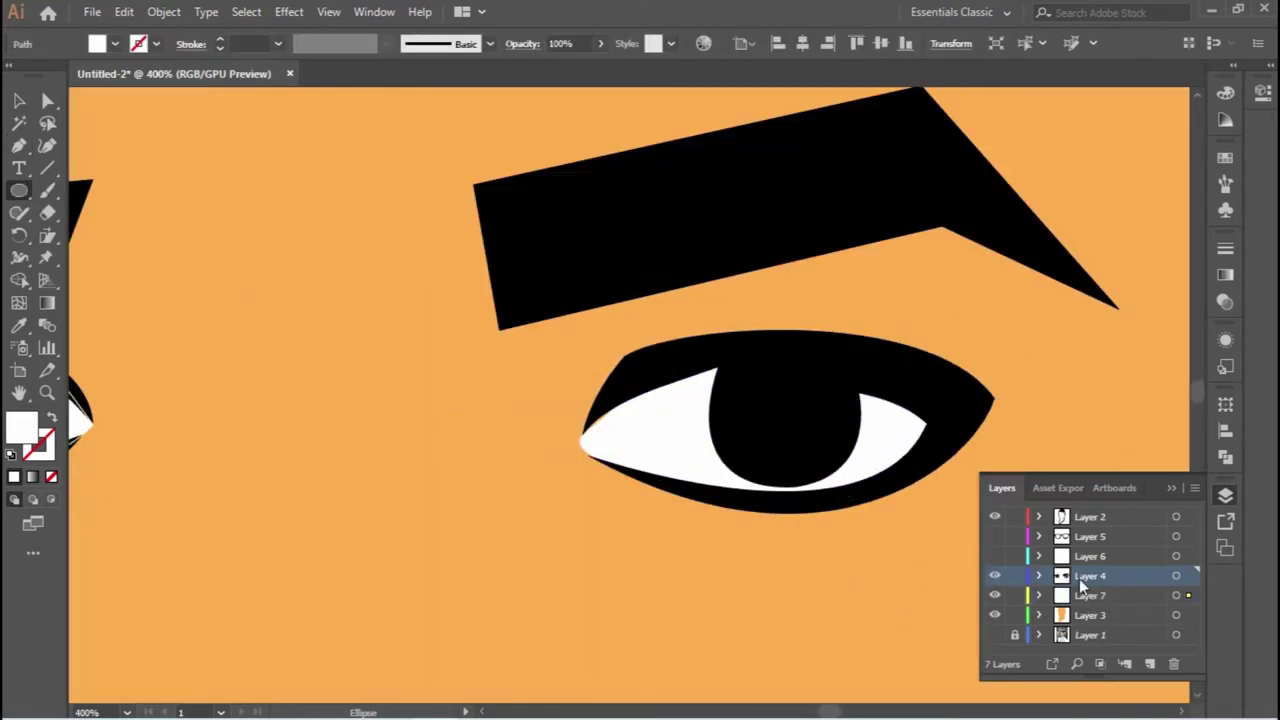
{"action": "left_click_drag", "start_coordinate": [362, 380], "coordinate": [380, 395]}
{"action": "key", "text": "ctrl+0"}
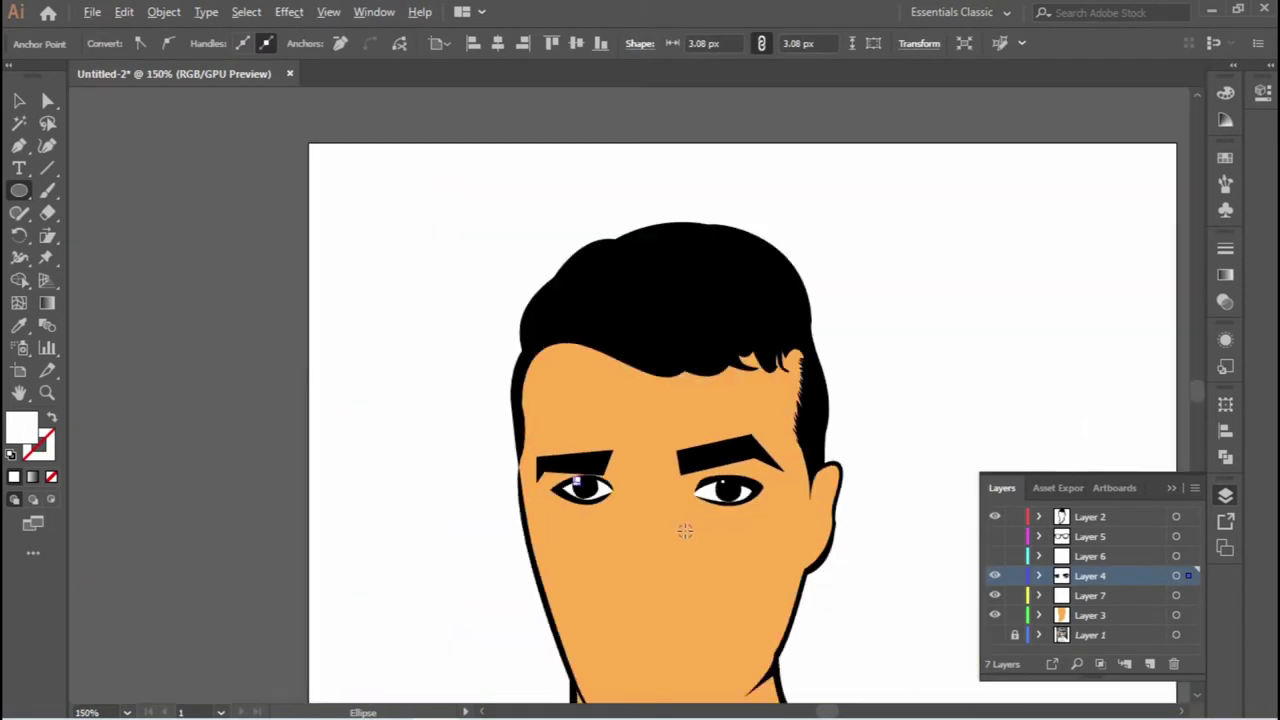
Delete the left eyebrow and paste a copy of the right eyebrow in place.
{"action": "key", "text": "a"}
{"action": "left_click", "coordinate": [573, 300]}
{"action": "key", "text": "Delete"}
{"action": "left_click", "coordinate": [715, 290]}
{"action": "scroll", "coordinate": [715, 290], "scroll_direction": "up", "scroll_amount": 1}
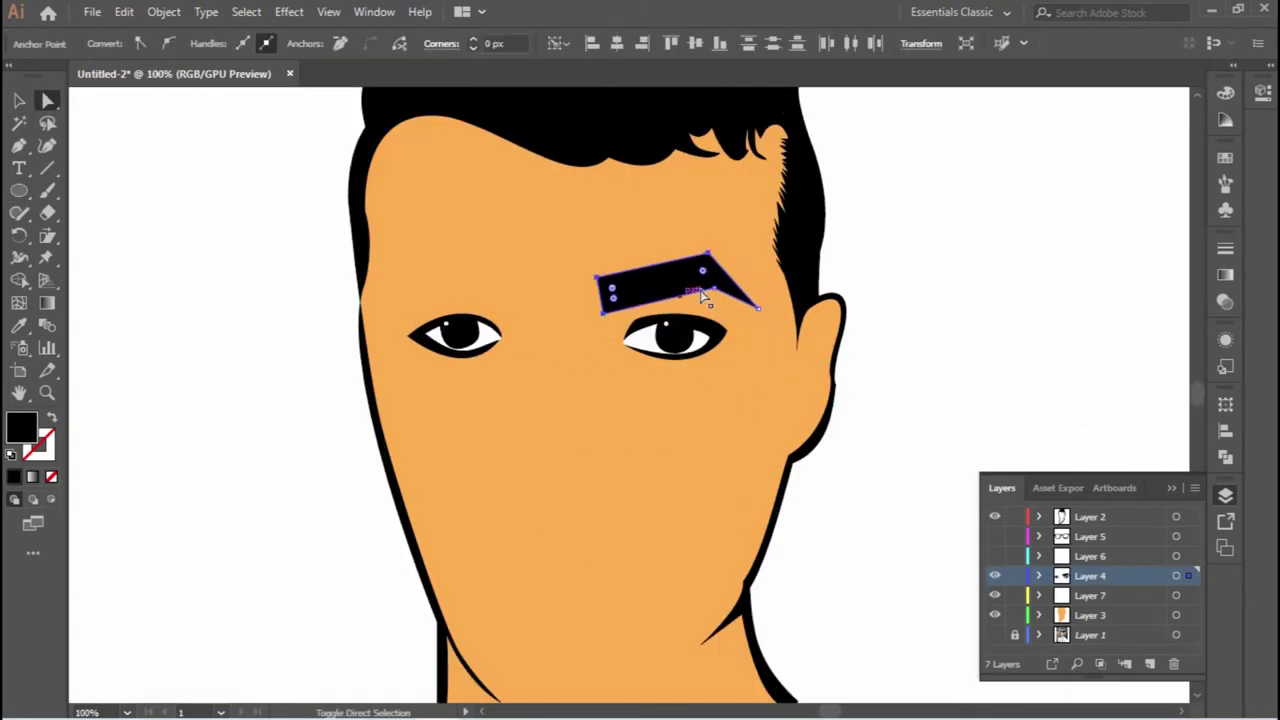
{"action": "key", "text": "ctrl+shift+a"}
{"action": "key", "text": "v"}
Reflect the eyebrow copy across the vertical axis and move it over the left eye.
{"action": "left_click", "coordinate": [694, 300]}
{"action": "right_click", "coordinate": [663, 286]}
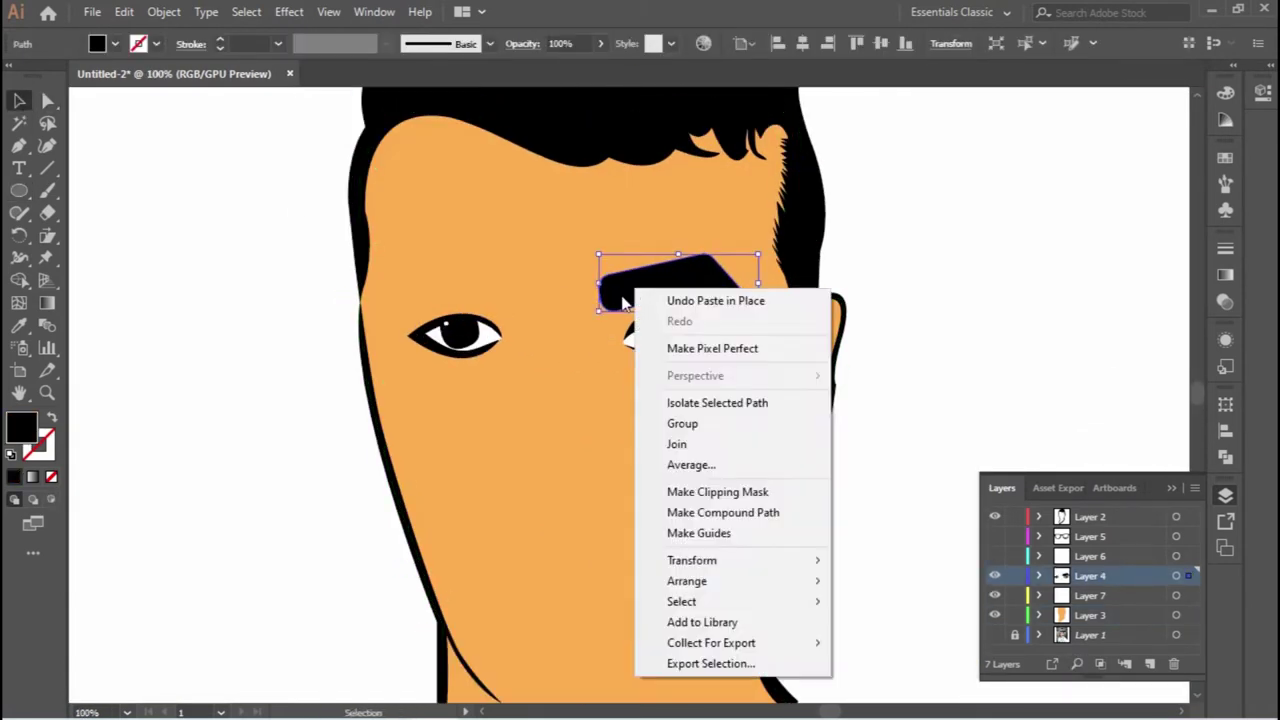
{"action": "key", "text": "Escape"}
{"action": "key", "text": "o"}
{"action": "double_click", "coordinate": [20, 238]}
{"action": "left_click", "coordinate": [517, 486]}
{"action": "key", "text": "v"}
{"action": "left_click_drag", "start_coordinate": [470, 287], "coordinate": [468, 298]}
{"action": "left_click", "coordinate": [960, 349]}
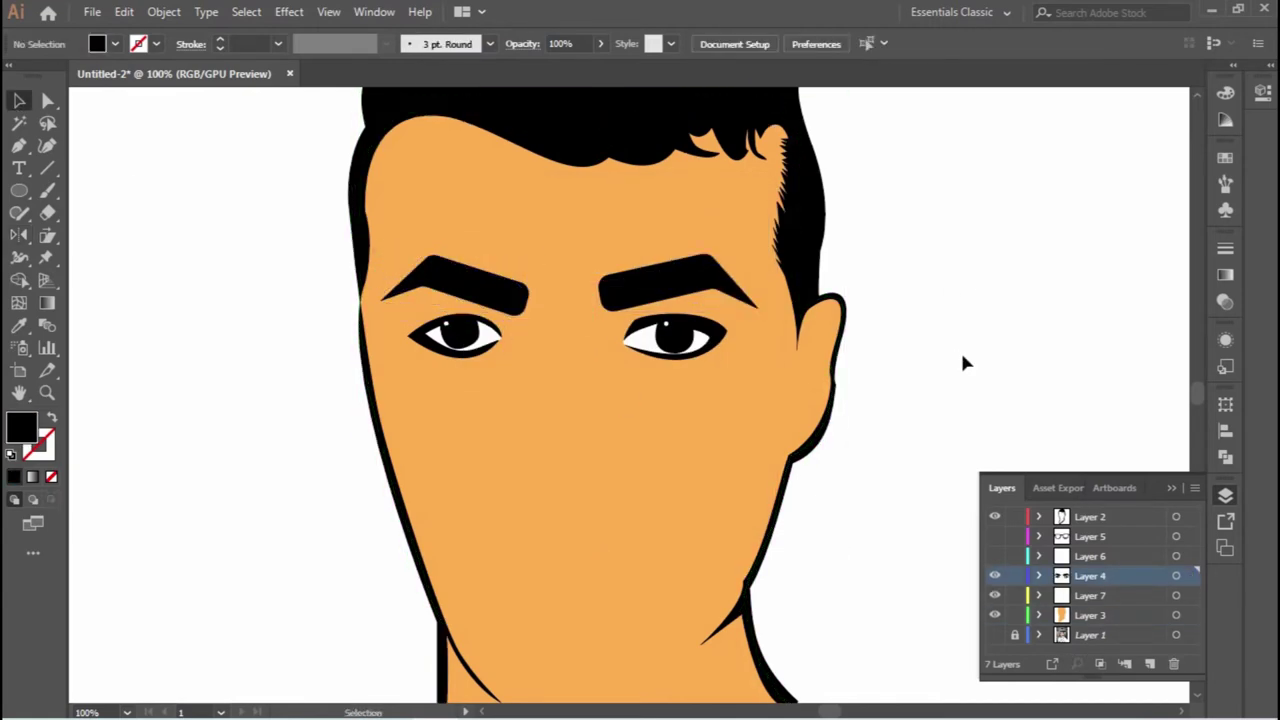
Hide the artwork layers to reveal the reference photo underneath.
{"action": "scroll", "coordinate": [650, 310], "scroll_direction": "up", "scroll_amount": 2}
{"action": "scroll", "coordinate": [604, 423], "scroll_direction": "down", "scroll_amount": 2}
{"action": "scroll", "coordinate": [604, 423], "scroll_direction": "down", "scroll_amount": 1}
{"action": "left_click_drag", "start_coordinate": [994, 516], "coordinate": [994, 595]}
{"action": "left_click", "coordinate": [994, 615]}
{"action": "left_click", "coordinate": [994, 635]}
Begin tracing the right nostril outline with smooth curved anchors.
{"action": "scroll", "coordinate": [733, 432], "scroll_direction": "up", "scroll_amount": 2}
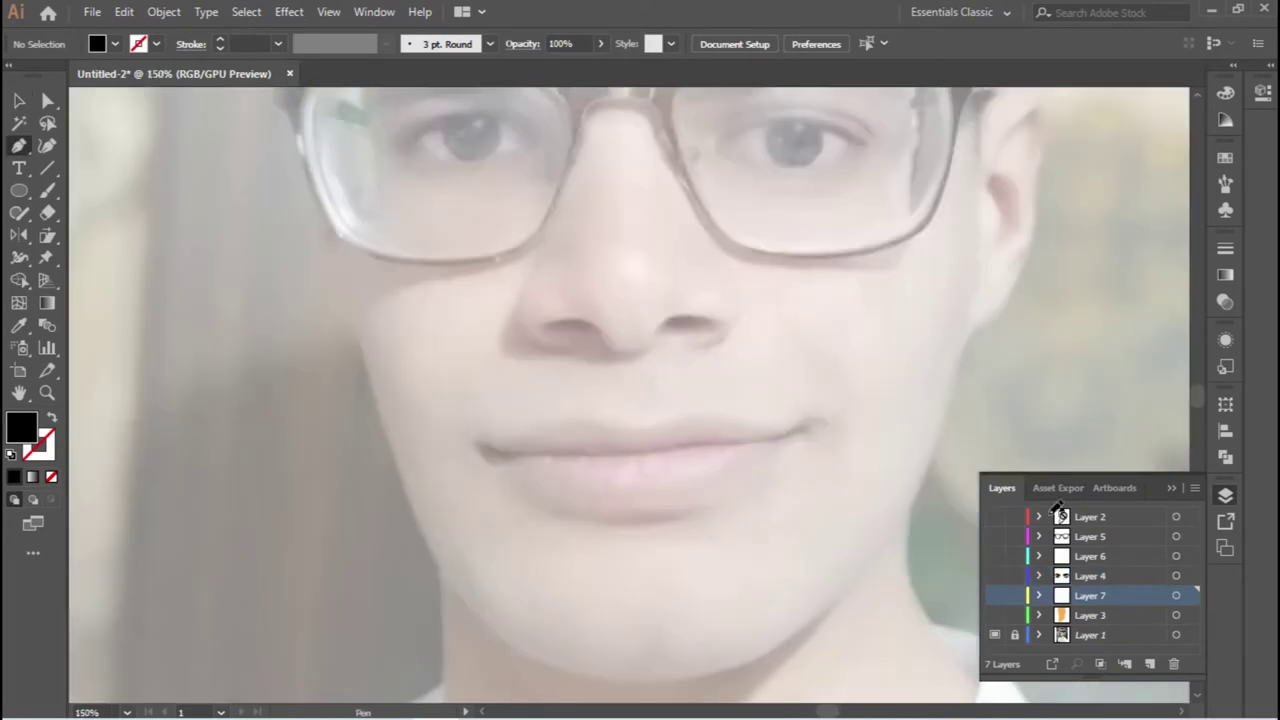
{"action": "scroll", "coordinate": [716, 263], "scroll_direction": "up", "scroll_amount": 1}
{"action": "scroll", "coordinate": [716, 263], "scroll_direction": "up", "scroll_amount": 1}
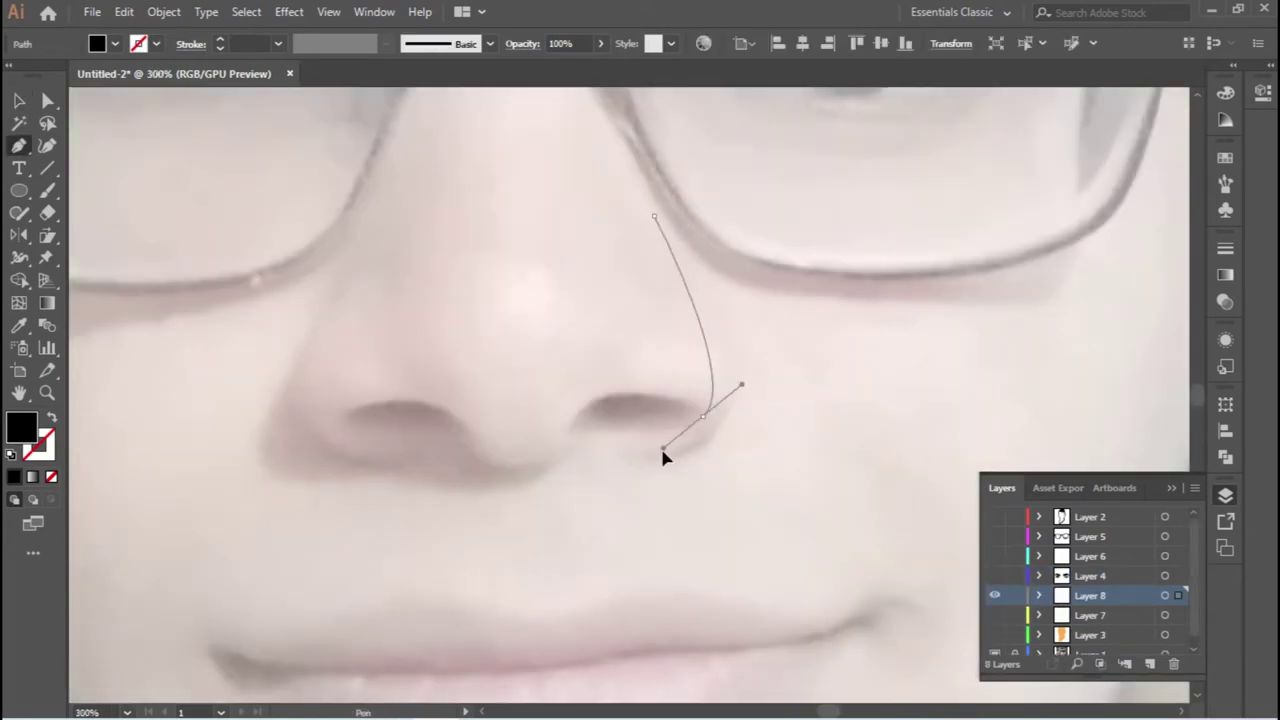
{"action": "left_click_drag", "start_coordinate": [564, 428], "coordinate": [514, 491]}
{"action": "scroll", "coordinate": [591, 421], "scroll_direction": "up", "scroll_amount": 2}
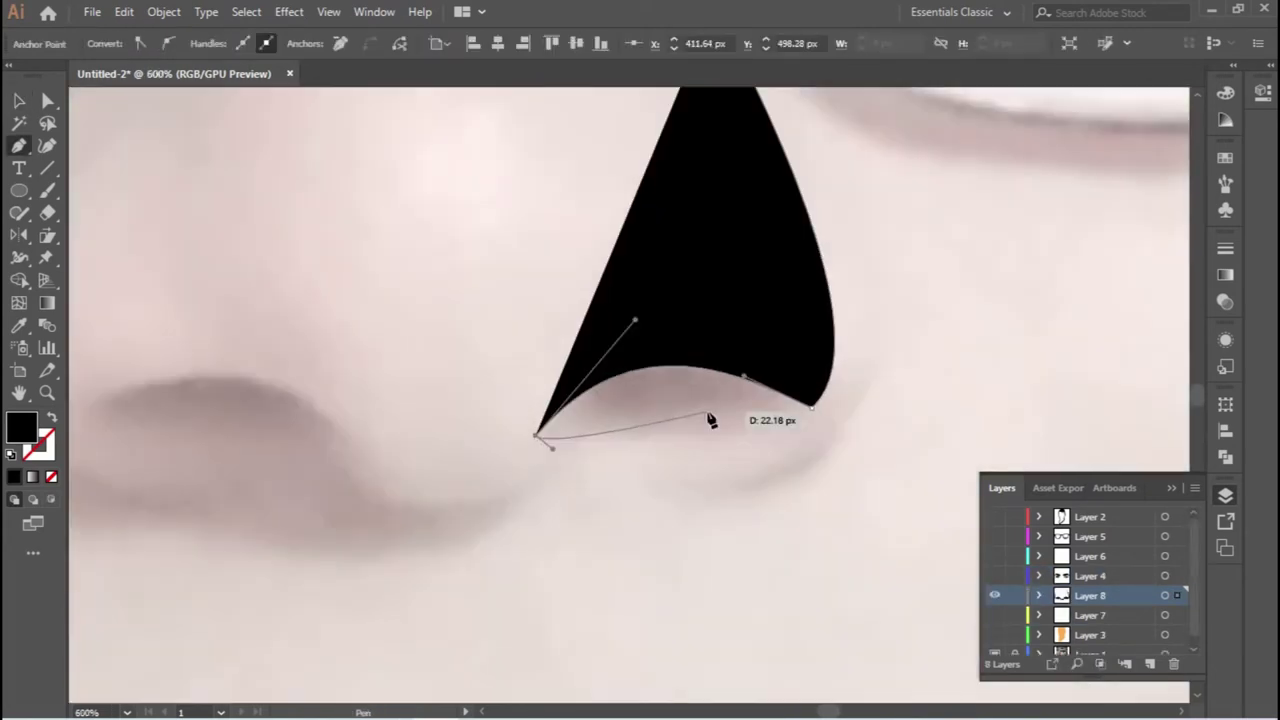
{"action": "left_click", "coordinate": [826, 390]}
{"action": "left_click_drag", "start_coordinate": [380, 496], "coordinate": [551, 484]}
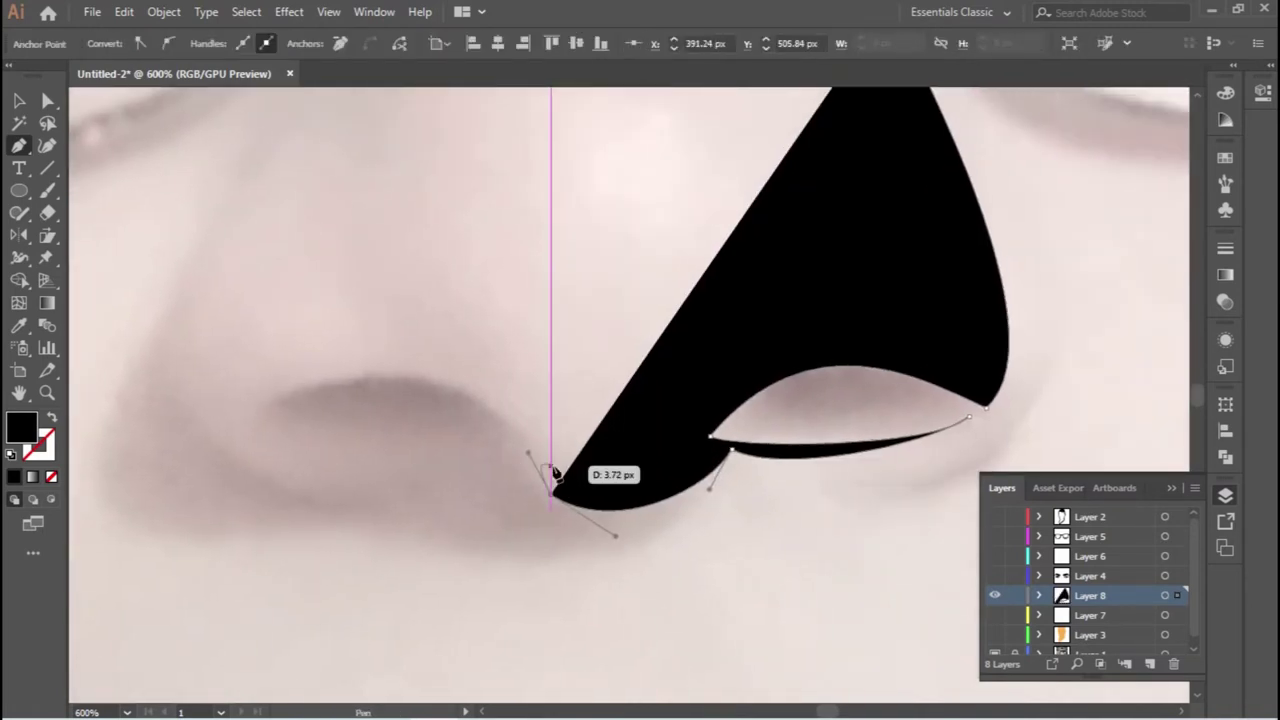
{"action": "left_click", "coordinate": [557, 476]}
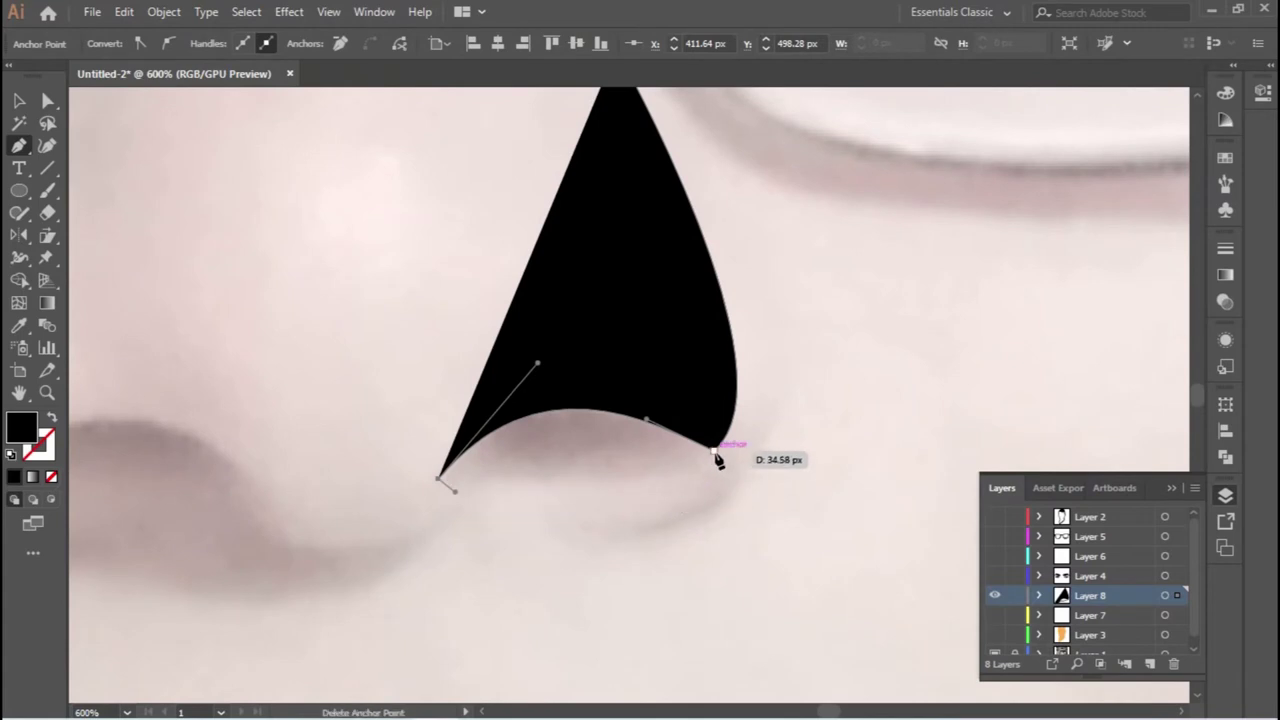
{"action": "left_click_drag", "start_coordinate": [785, 394], "coordinate": [529, 386]}
{"action": "key", "text": "ctrl+z"}
{"action": "key", "text": "ctrl+z"}
Finish the curled right nostril shape and deselect it.
{"action": "mouse_move", "coordinate": [711, 446]}
{"action": "left_mouse_down"}
{"action": "mouse_move", "coordinate": [614, 543]}
{"action": "mouse_move", "coordinate": [667, 412]}
{"action": "left_mouse_up"}
{"action": "left_click_drag", "start_coordinate": [437, 480], "coordinate": [493, 492]}
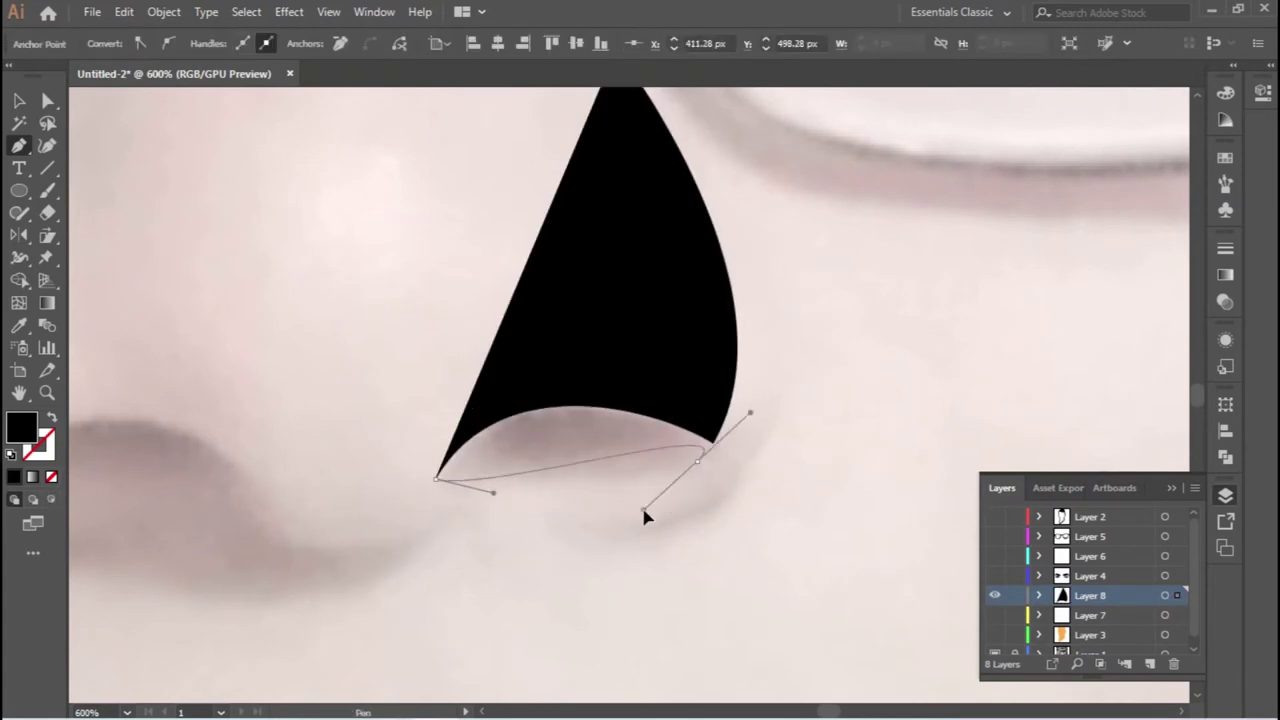
{"action": "key", "text": "ctrl+z"}
{"action": "key", "text": "ctrl+z"}
{"action": "left_click_drag", "start_coordinate": [432, 492], "coordinate": [438, 492]}
{"action": "left_click_drag", "start_coordinate": [703, 467], "coordinate": [760, 410]}
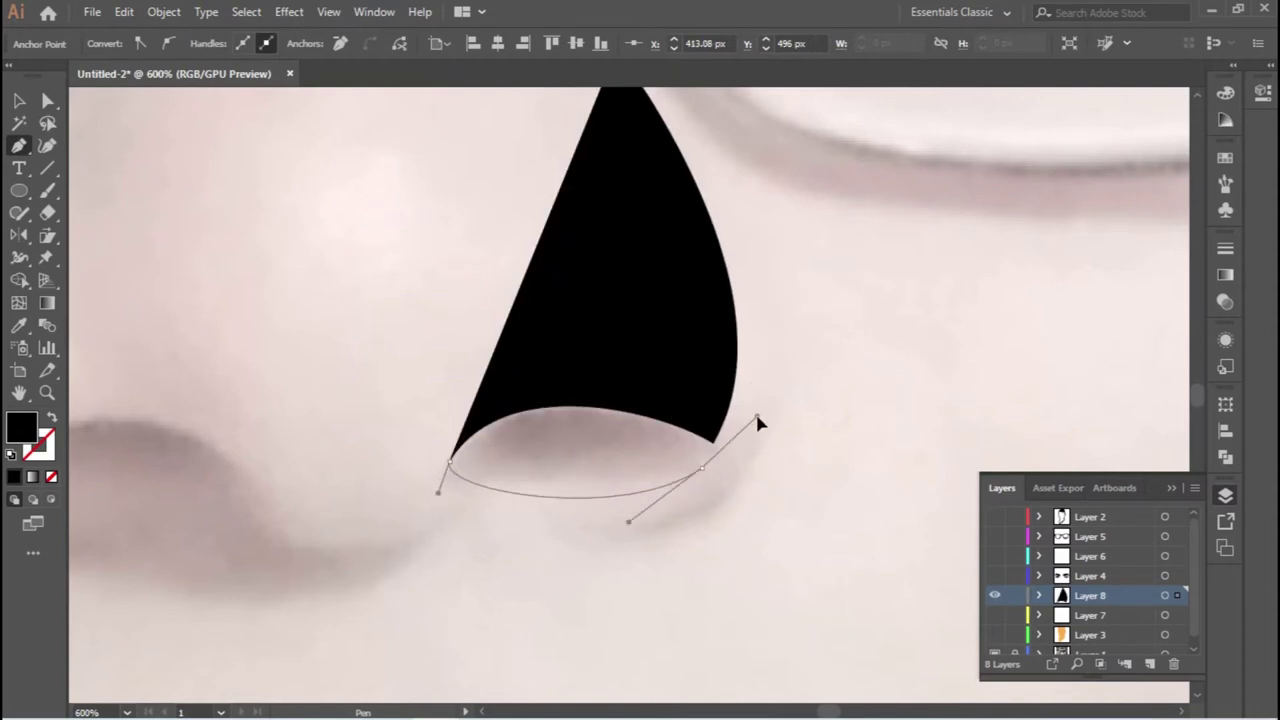
{"action": "left_click", "coordinate": [623, 528]}
{"action": "mouse_move", "coordinate": [784, 312]}
{"action": "left_mouse_down"}
{"action": "mouse_move", "coordinate": [800, 193]}
{"action": "mouse_move", "coordinate": [786, 178]}
{"action": "left_mouse_up"}
{"action": "scroll", "coordinate": [790, 400], "scroll_direction": "up", "scroll_amount": 2}
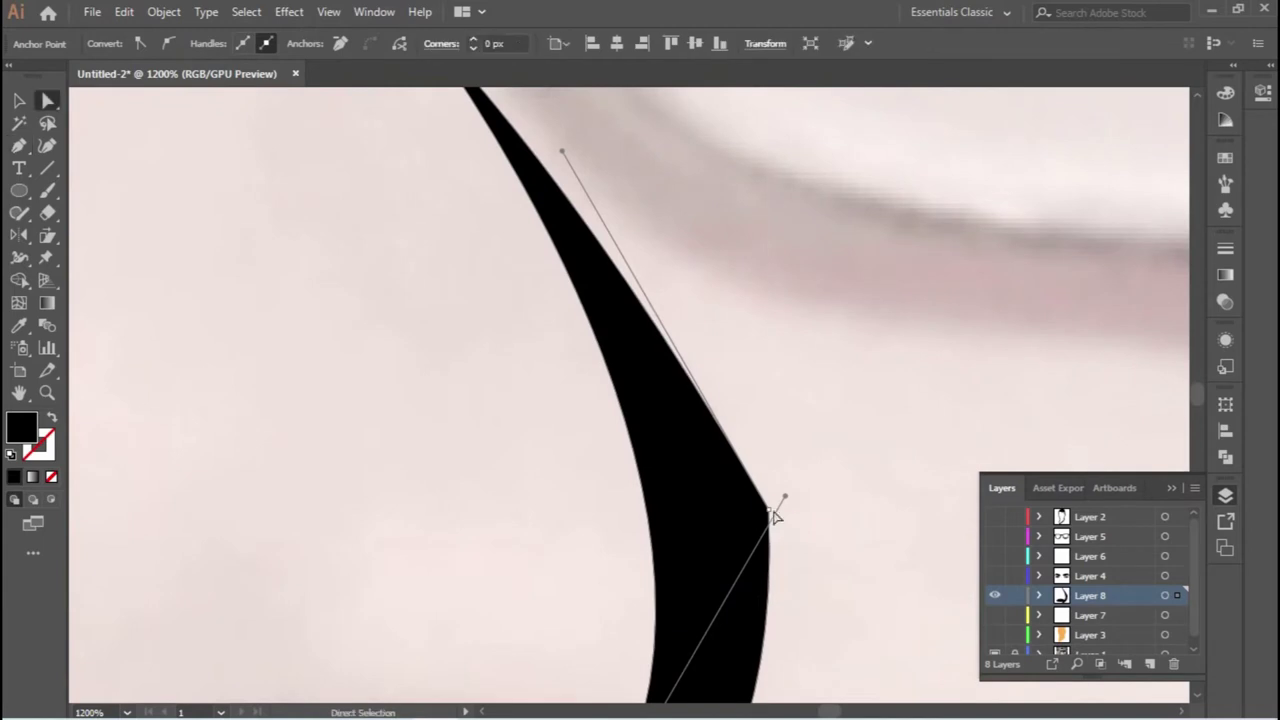
{"action": "scroll", "coordinate": [770, 500], "scroll_direction": "down", "scroll_amount": 3}
{"action": "key", "text": "Escape"}
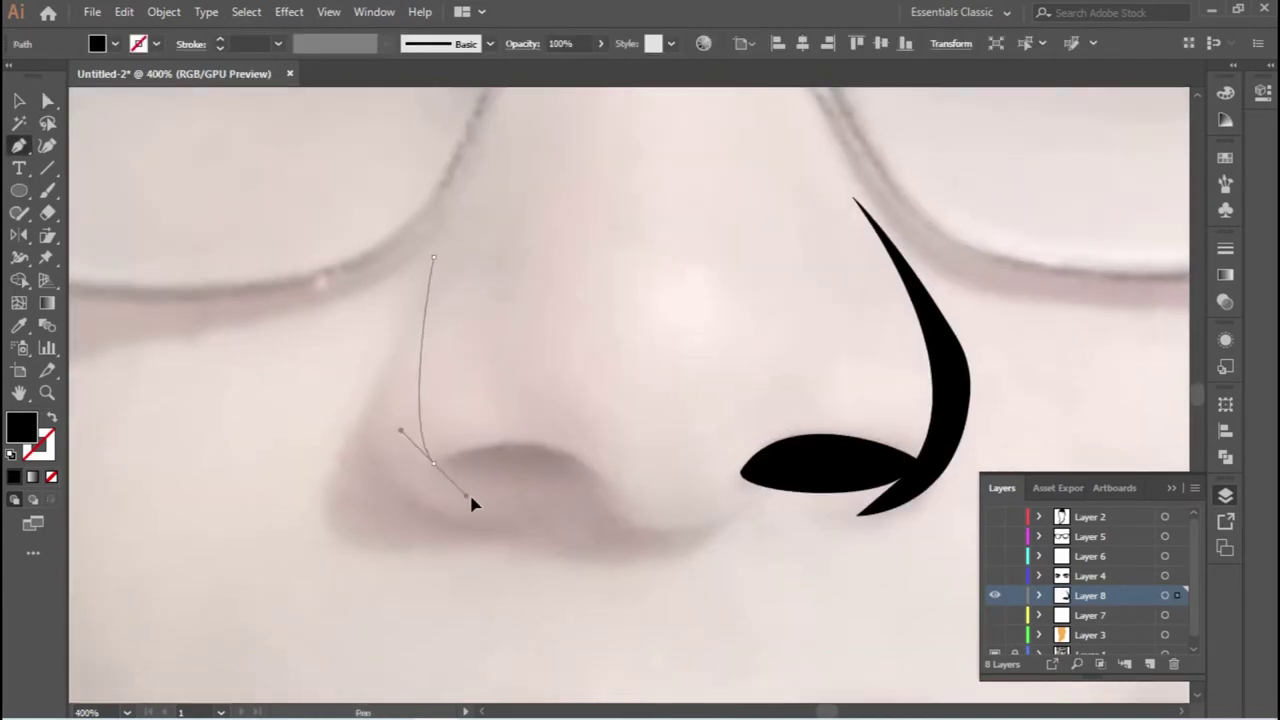
Trace the curved left nostril as a closed black shape.
{"action": "left_click_drag", "start_coordinate": [472, 502], "coordinate": [466, 447]}
{"action": "left_click_drag", "start_coordinate": [600, 477], "coordinate": [637, 517]}
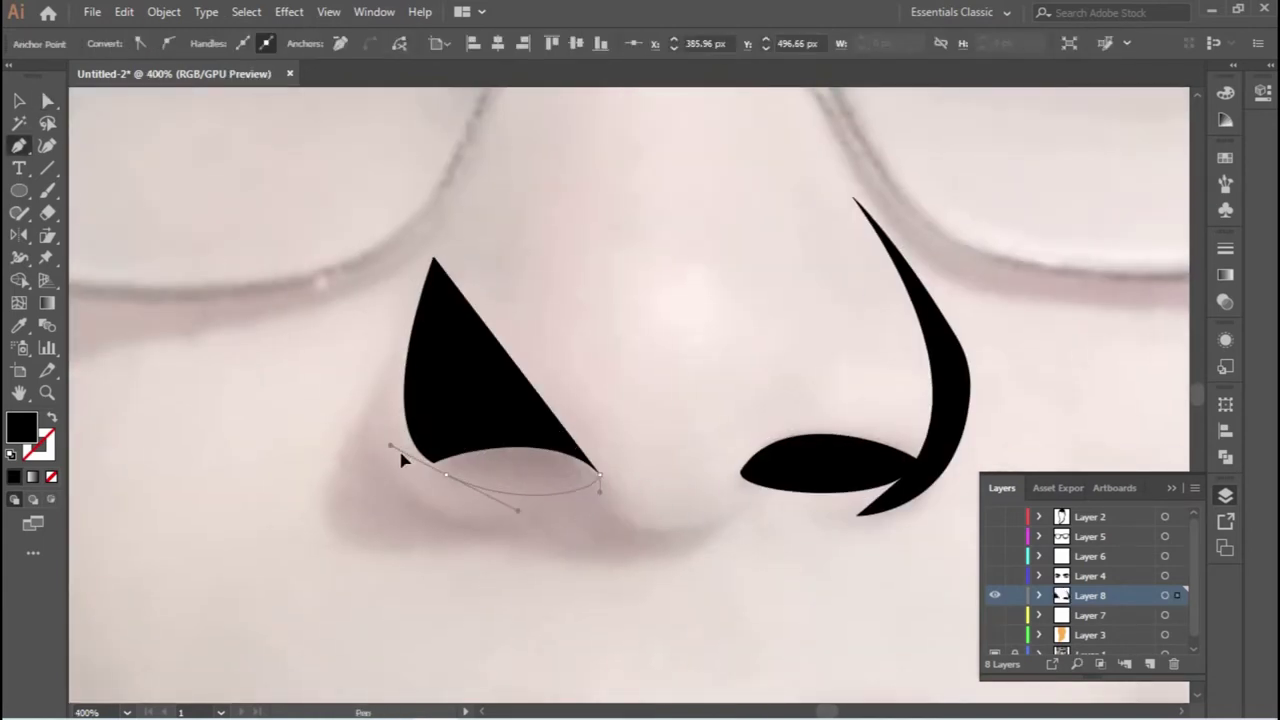
{"action": "left_click_drag", "start_coordinate": [550, 507], "coordinate": [367, 450]}
{"action": "left_click_drag", "start_coordinate": [283, 318], "coordinate": [343, 434]}
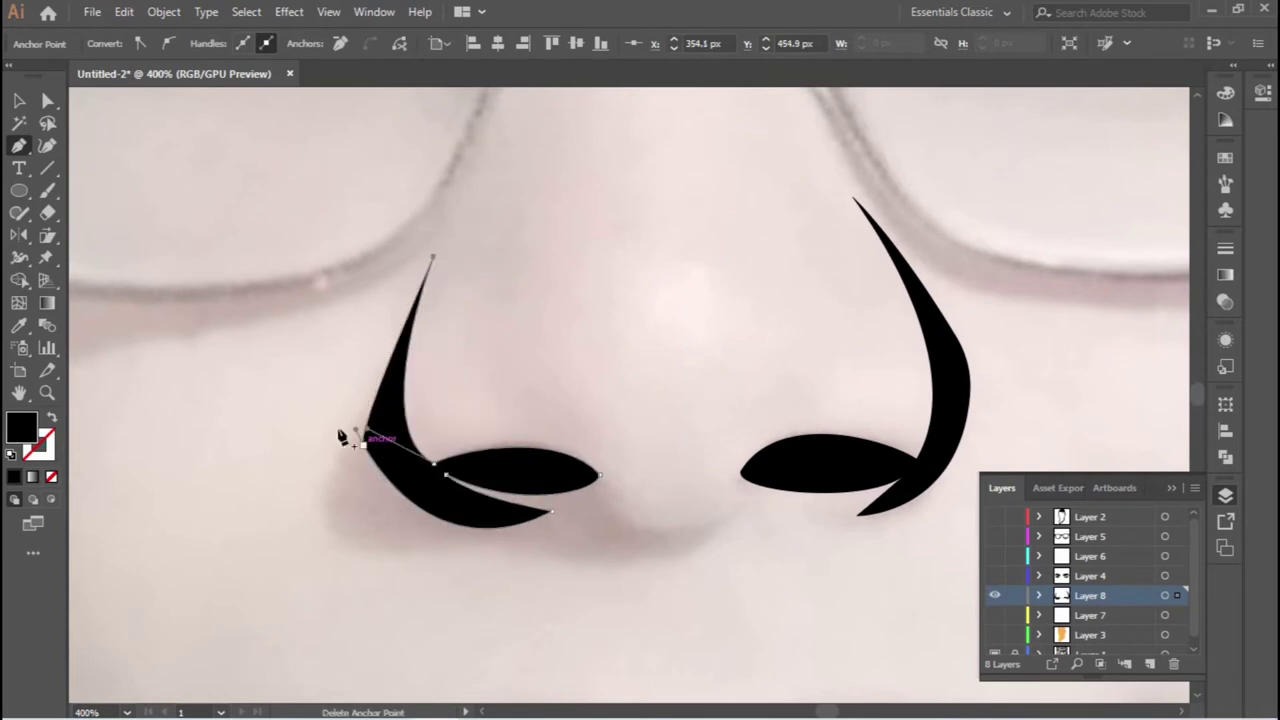
{"action": "left_click", "coordinate": [531, 406], "text": "ctrl"}
Draw the curved nose-tip shape between the nostrils, then zoom out to check the nose.
{"action": "scroll", "coordinate": [617, 567], "scroll_direction": "right", "scroll_amount": 3}
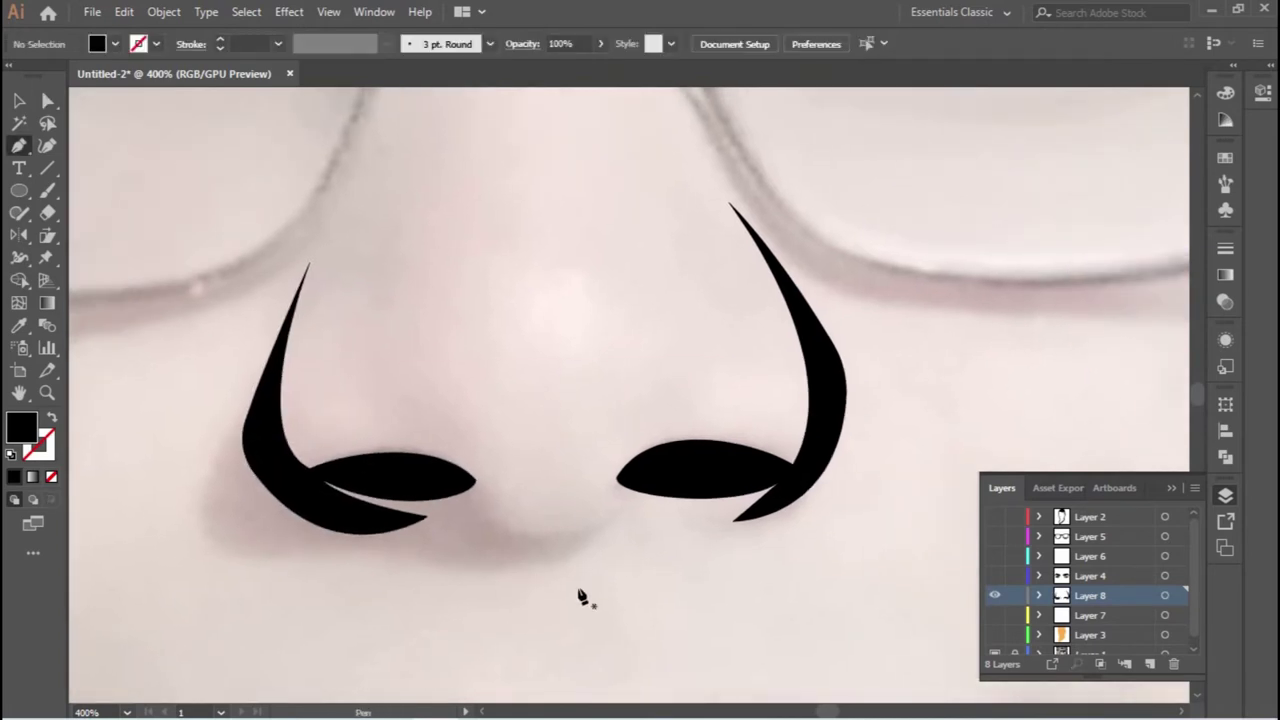
{"action": "left_click", "coordinate": [617, 546]}
{"action": "left_click_drag", "start_coordinate": [455, 491], "coordinate": [466, 578]}
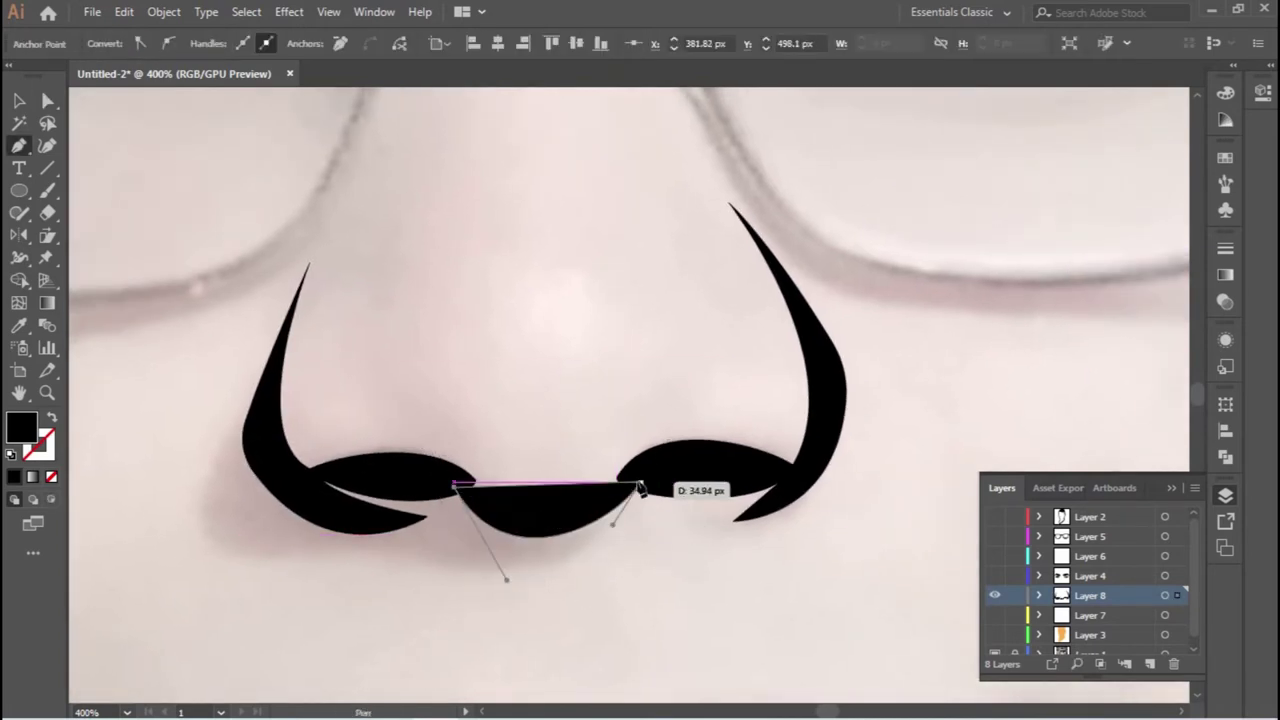
{"action": "left_click", "coordinate": [657, 600], "text": "ctrl"}
{"action": "key", "text": "ctrl+minus"}
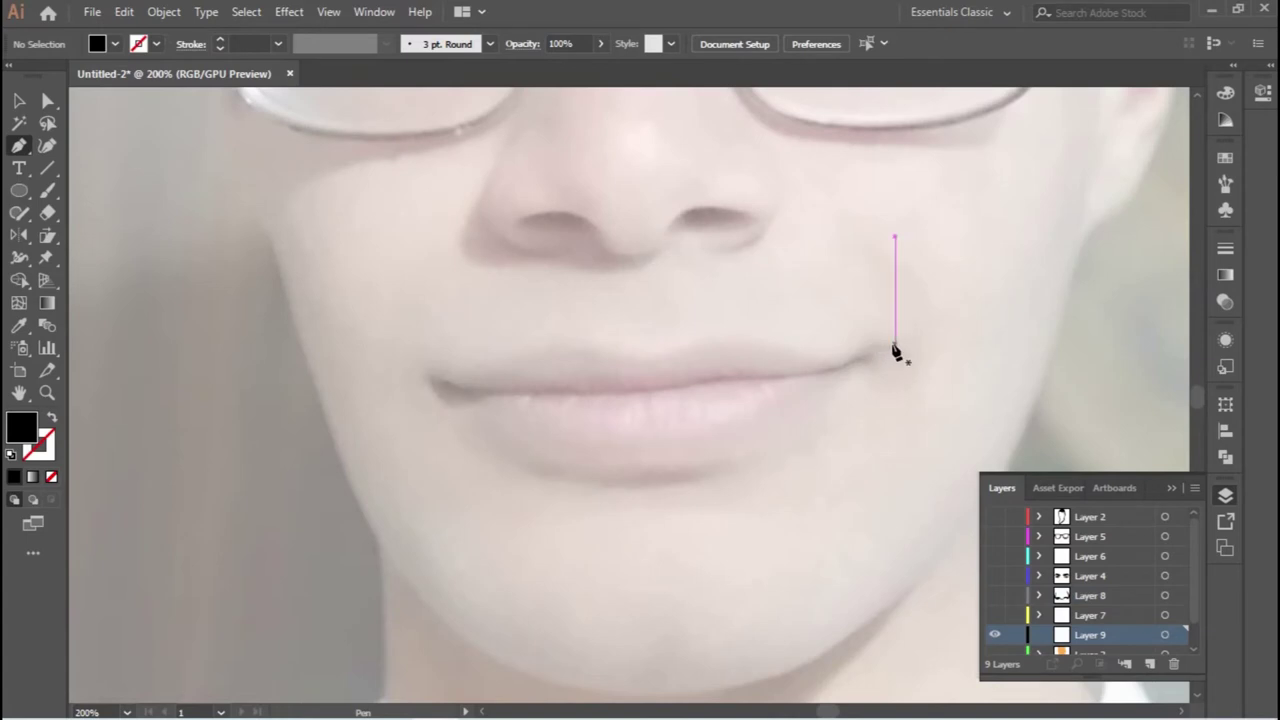
Trace the upper lip from its right corner across to the left corner.
{"action": "left_click_drag", "start_coordinate": [818, 398], "coordinate": [811, 392]}
{"action": "left_click_drag", "start_coordinate": [429, 378], "coordinate": [457, 408]}
{"action": "left_click", "coordinate": [871, 366]}
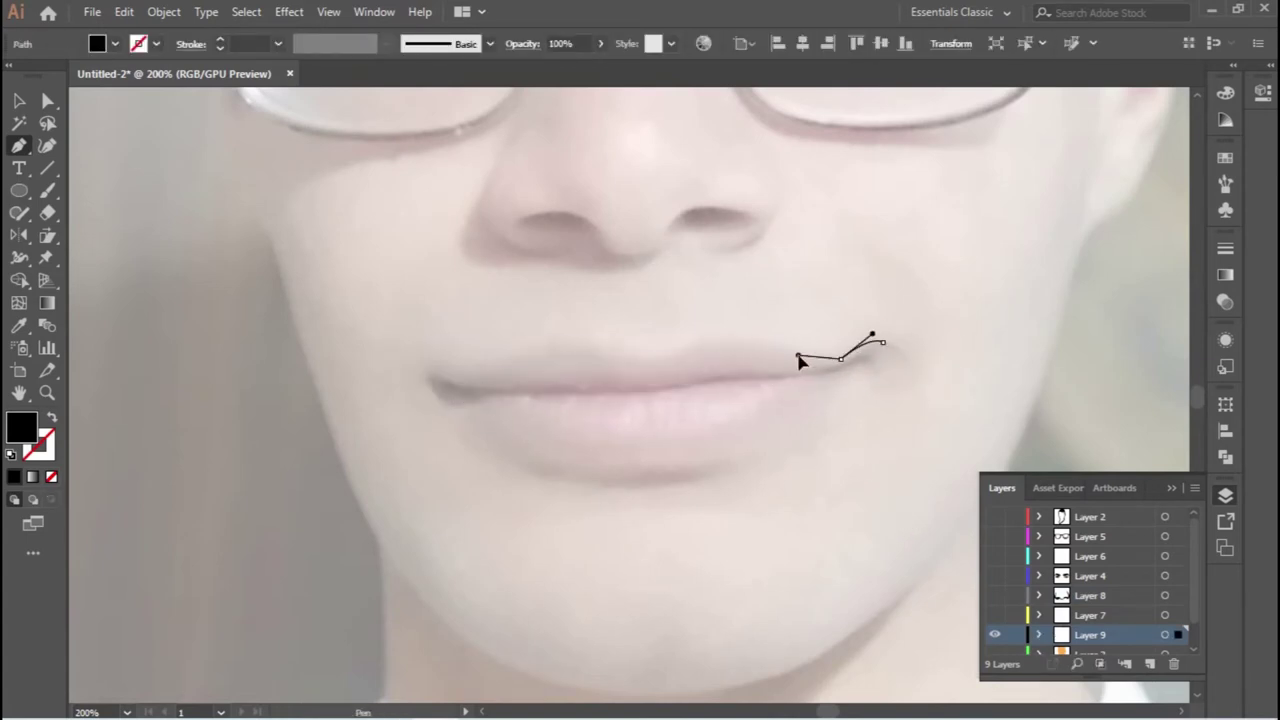
{"action": "left_click_drag", "start_coordinate": [646, 362], "coordinate": [527, 368]}
{"action": "left_click_drag", "start_coordinate": [430, 375], "coordinate": [702, 453]}
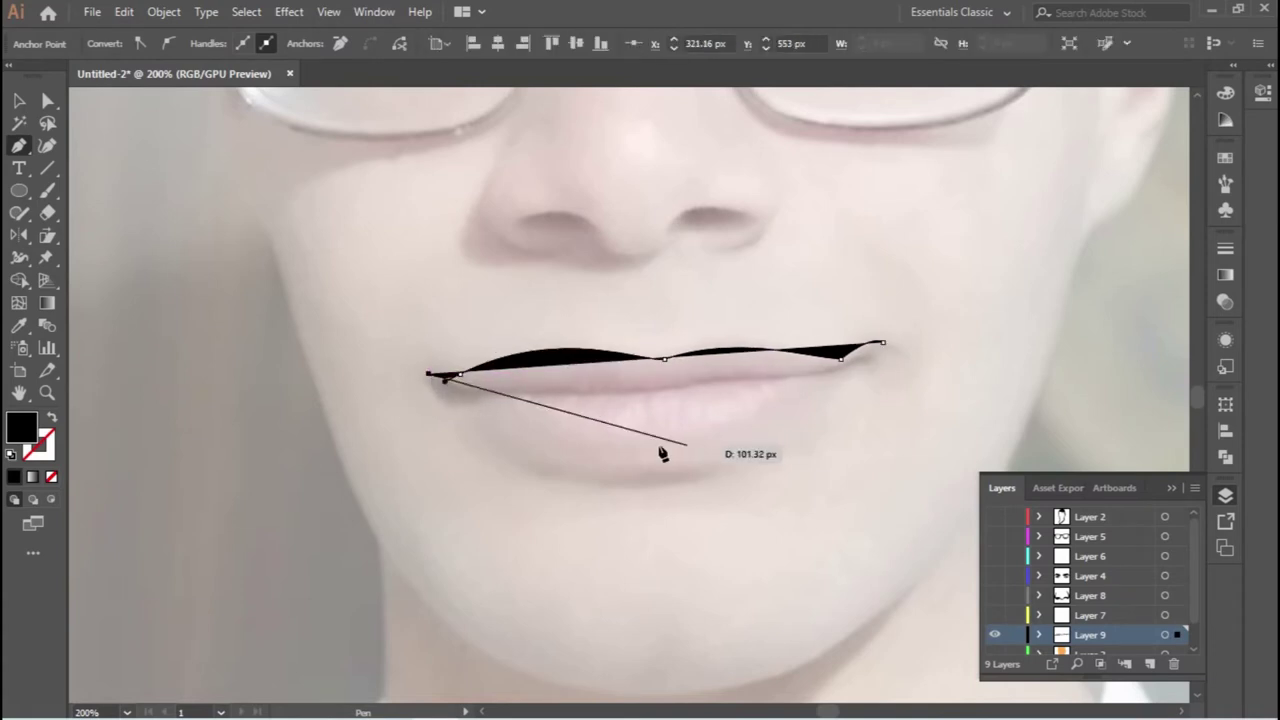
{"action": "left_click_drag", "start_coordinate": [478, 409], "coordinate": [581, 405]}
{"action": "left_click_drag", "start_coordinate": [57, 428], "coordinate": [525, 395]}
Close the upper lip shape, restore its black fill, and adjust the final curve.
{"action": "key", "text": "shift+x"}
{"action": "key", "text": "ctrl+plus"}
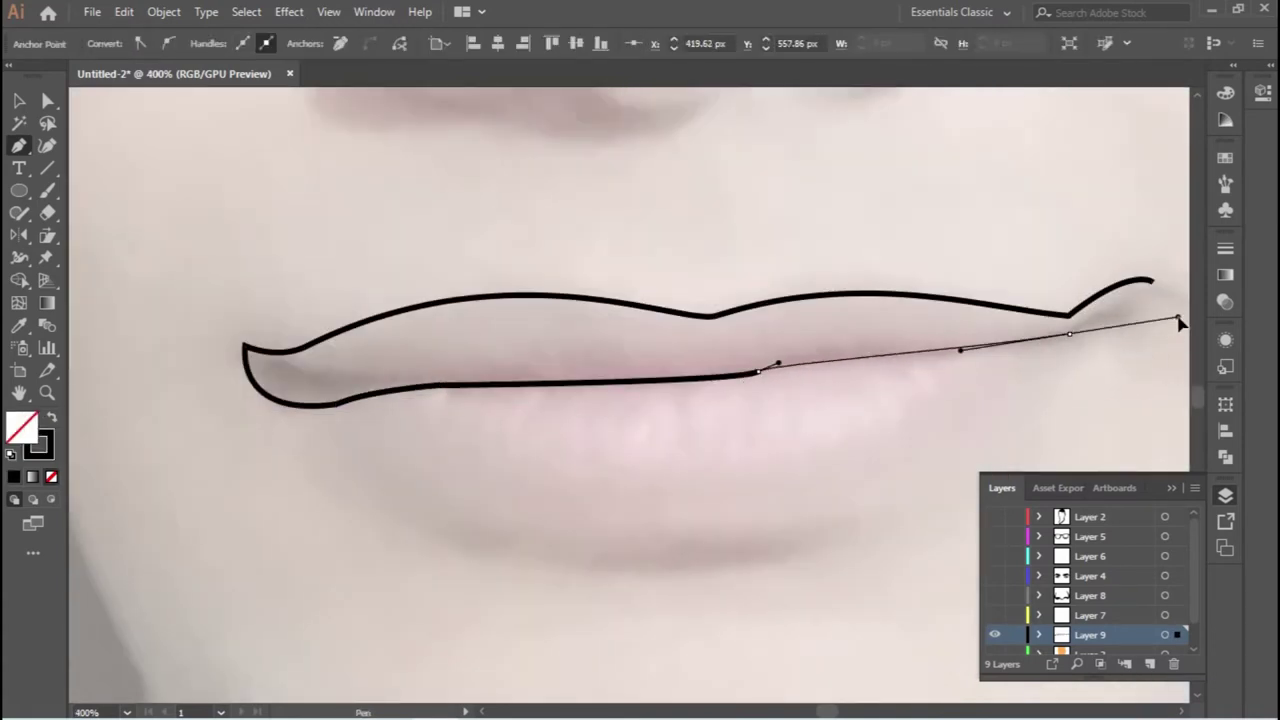
{"action": "left_click_drag", "start_coordinate": [1180, 322], "coordinate": [514, 477]}
{"action": "key", "text": "shift+x"}
{"action": "key", "text": "ctrl+minus"}
{"action": "left_click_drag", "start_coordinate": [329, 543], "coordinate": [763, 534]}
{"action": "key", "text": "ctrl+shift+a"}
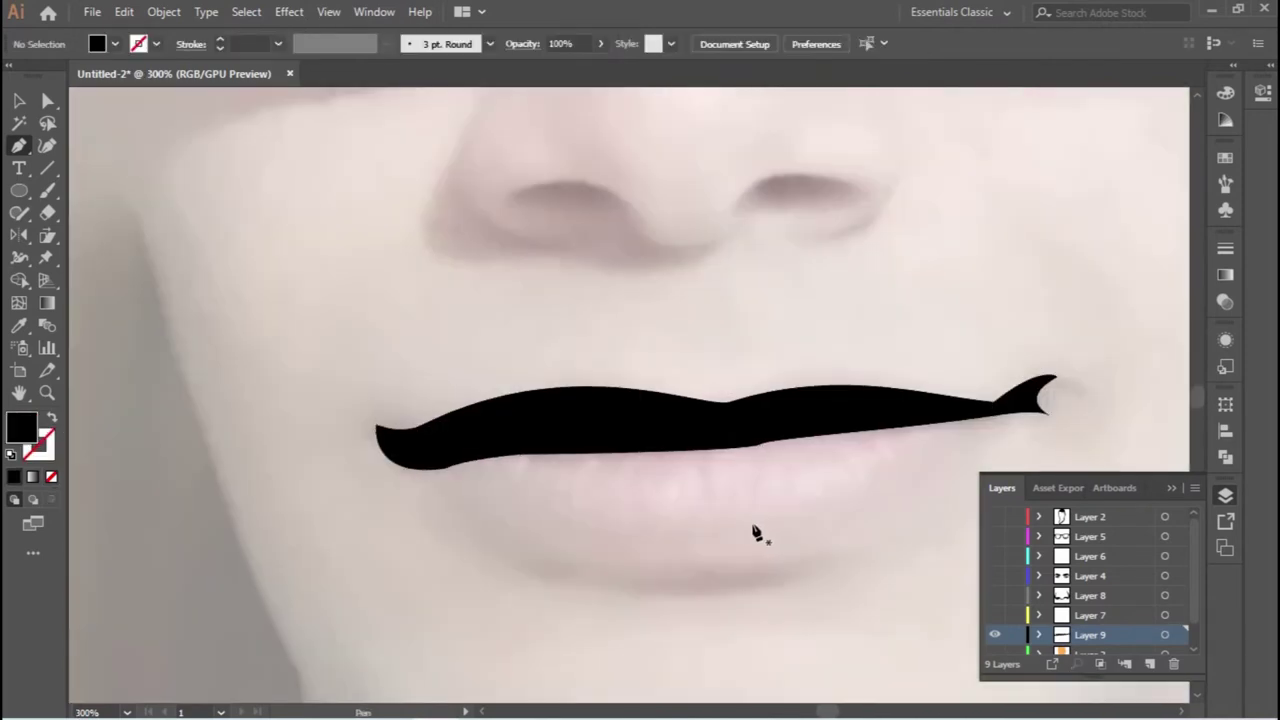
Draw the black lower-lip crescent from corner to corner, discarding a trial brown fill.
{"action": "left_click", "coordinate": [363, 412]}
{"action": "mouse_move", "coordinate": [714, 542]}
{"action": "left_mouse_down"}
{"action": "mouse_move", "coordinate": [632, 487]}
{"action": "mouse_move", "coordinate": [884, 514]}
{"action": "left_mouse_up"}
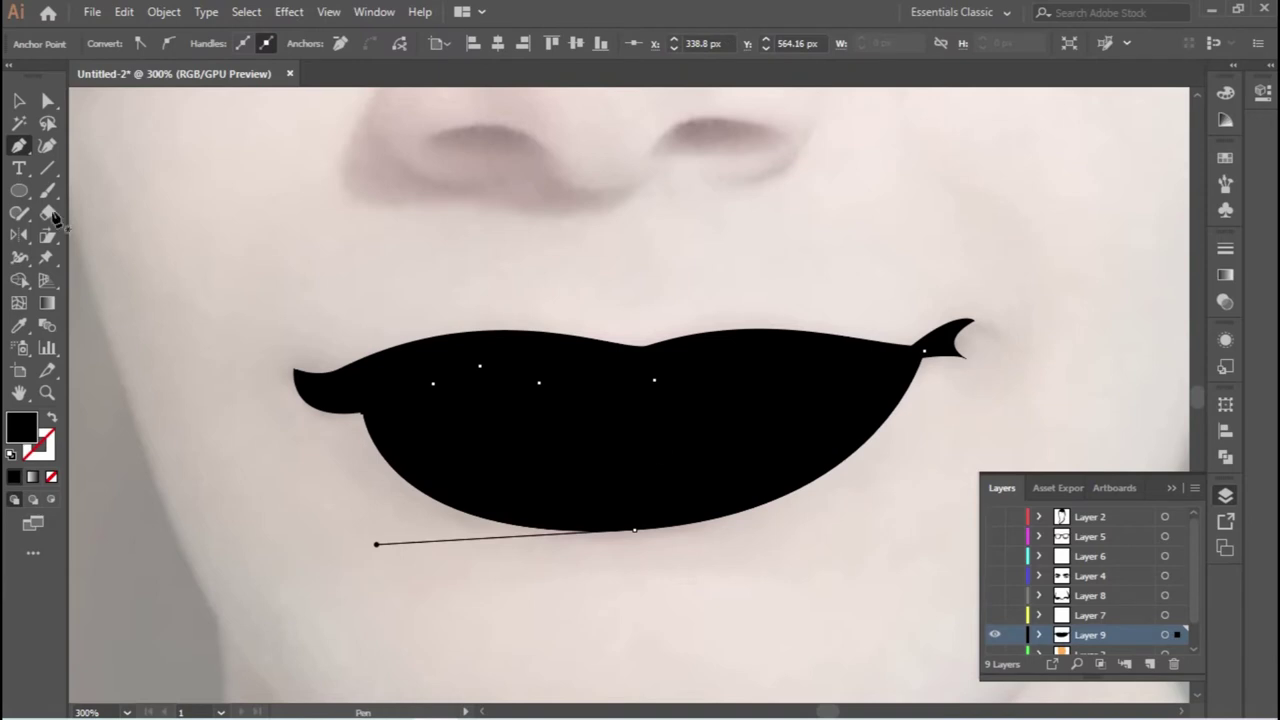
{"action": "double_click", "coordinate": [22, 428]}
{"action": "left_click", "coordinate": [850, 250]}
{"action": "key", "text": "ctrl+z"}
{"action": "key", "text": "ctrl+z"}
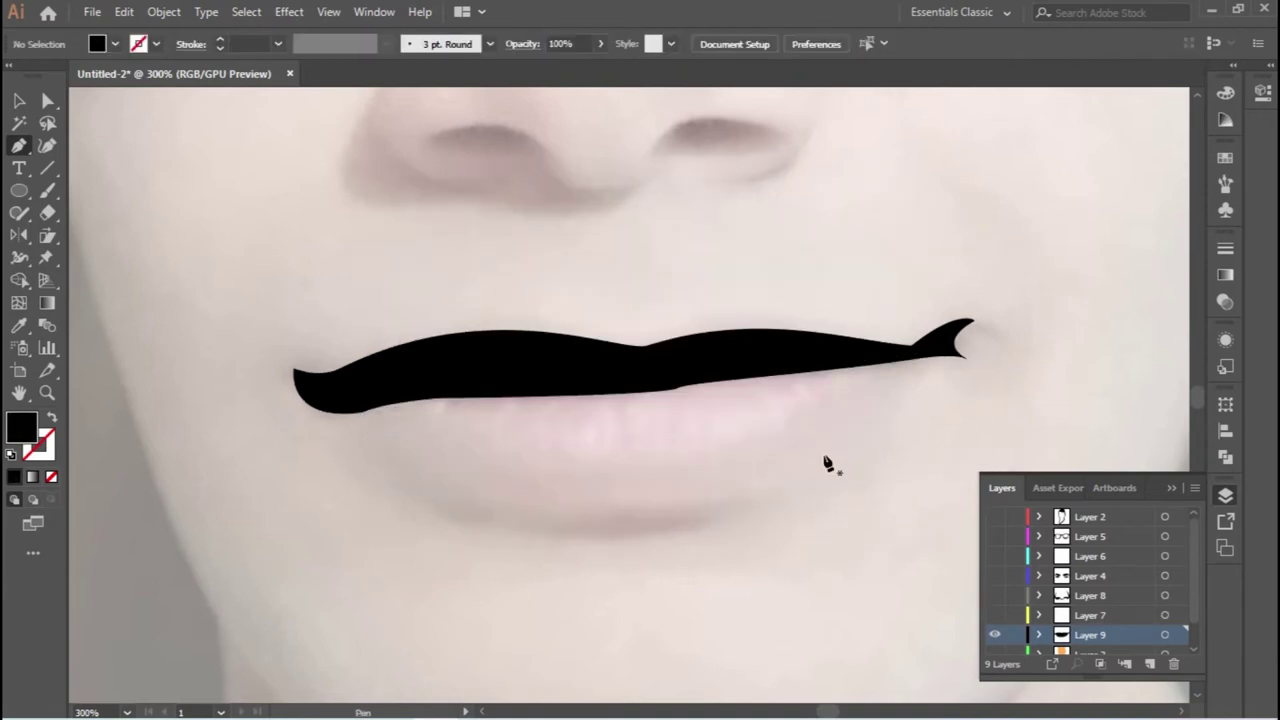
{"action": "left_click_drag", "start_coordinate": [626, 526], "coordinate": [429, 500]}
{"action": "left_click_drag", "start_coordinate": [371, 412], "coordinate": [443, 518]}
{"action": "left_click_drag", "start_coordinate": [629, 523], "coordinate": [872, 514]}
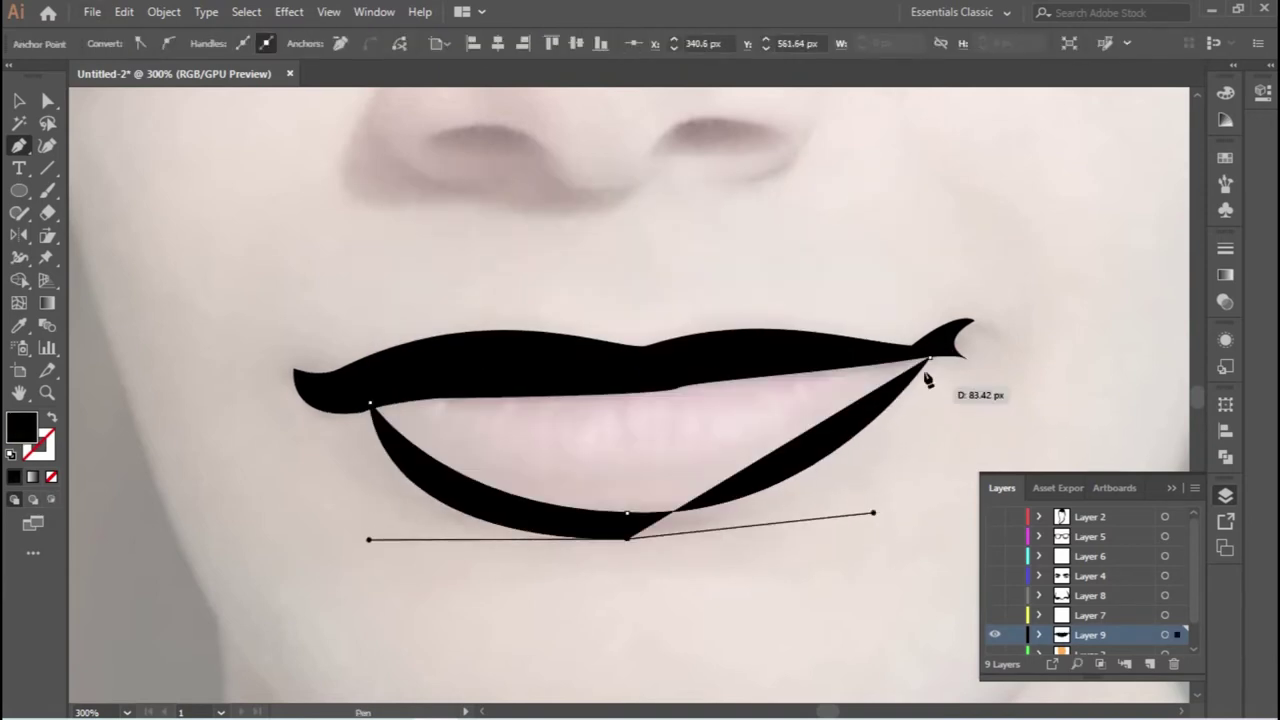
{"action": "left_click", "coordinate": [929, 360]}
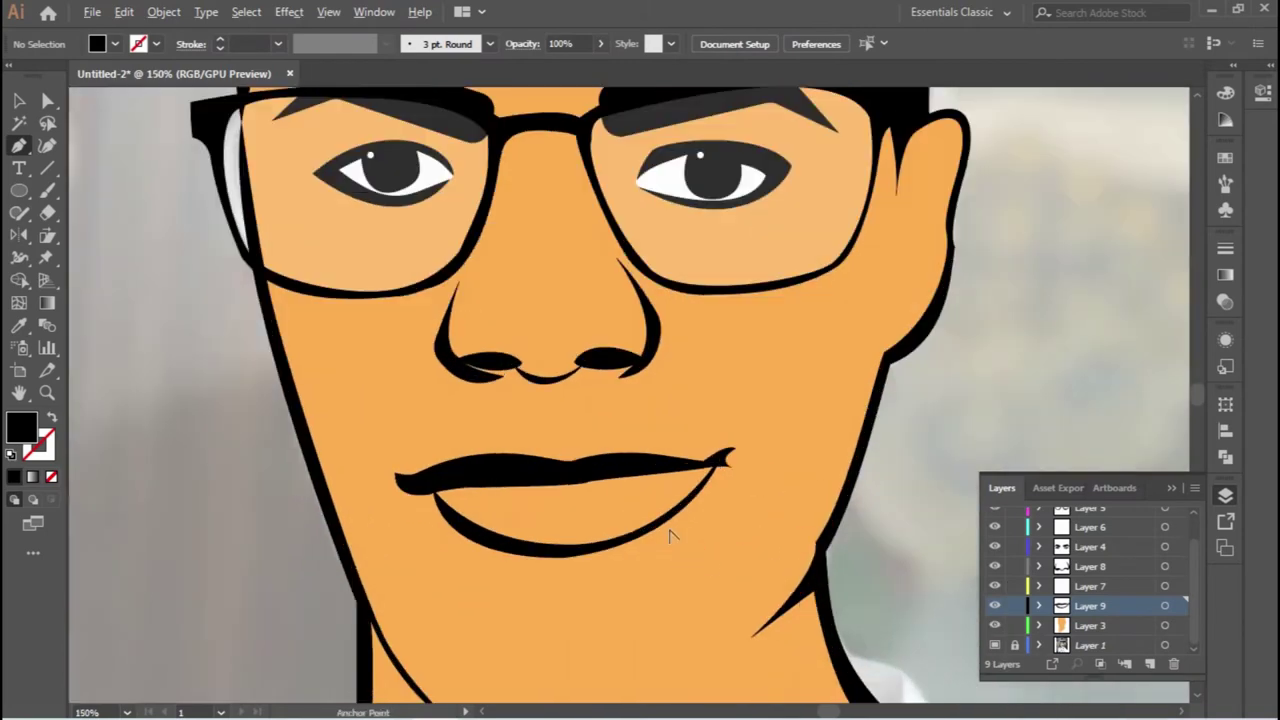
Draw the closed lower-lip fill shape between the black lip lines.
{"action": "left_click", "coordinate": [730, 455]}
{"action": "left_click_drag", "start_coordinate": [450, 490], "coordinate": [606, 586]}
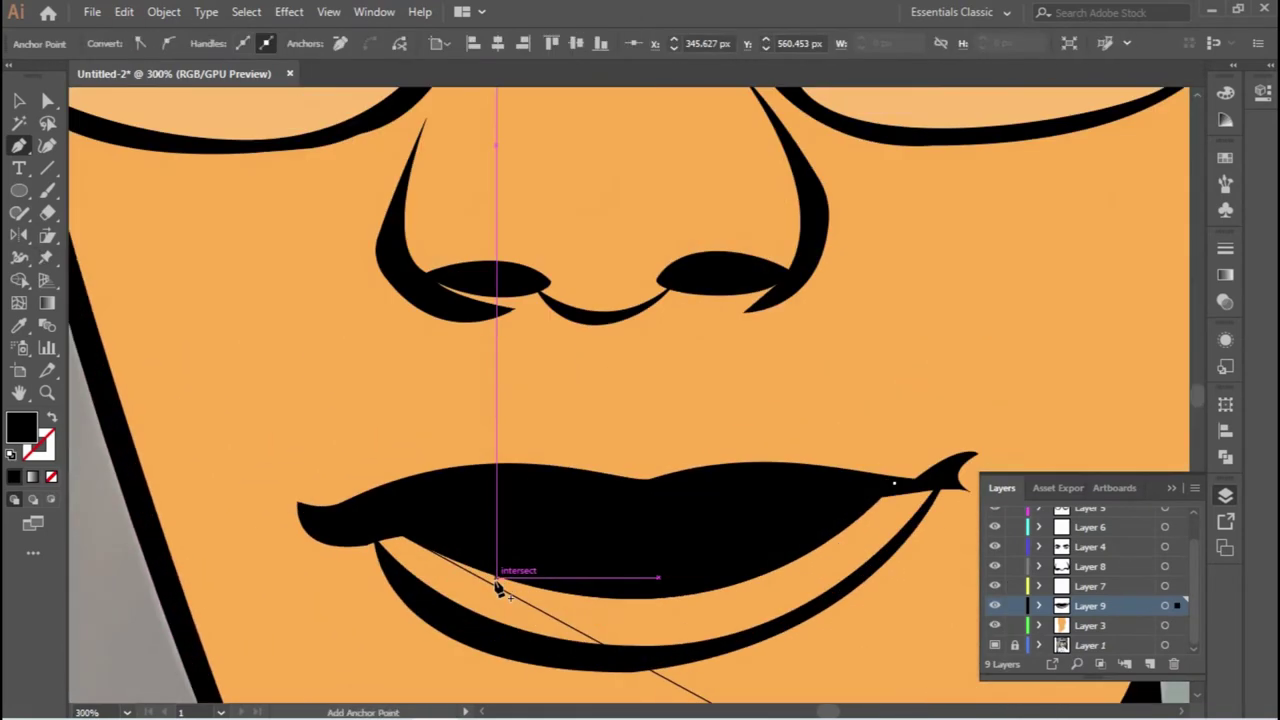
{"action": "left_click_drag", "start_coordinate": [497, 583], "coordinate": [903, 549]}
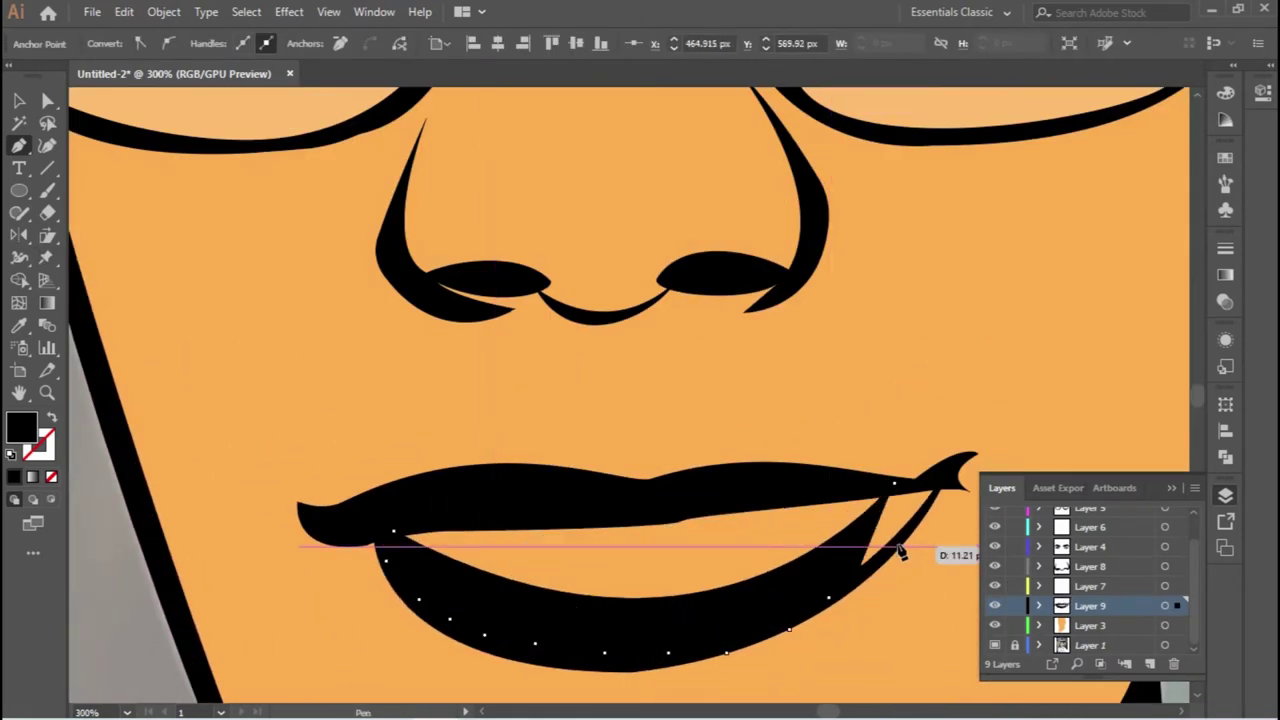
{"action": "scroll", "coordinate": [903, 549], "scroll_direction": "up", "scroll_amount": 2}
{"action": "left_click", "coordinate": [938, 456]}
{"action": "scroll", "coordinate": [742, 487], "scroll_direction": "down", "scroll_amount": 5}
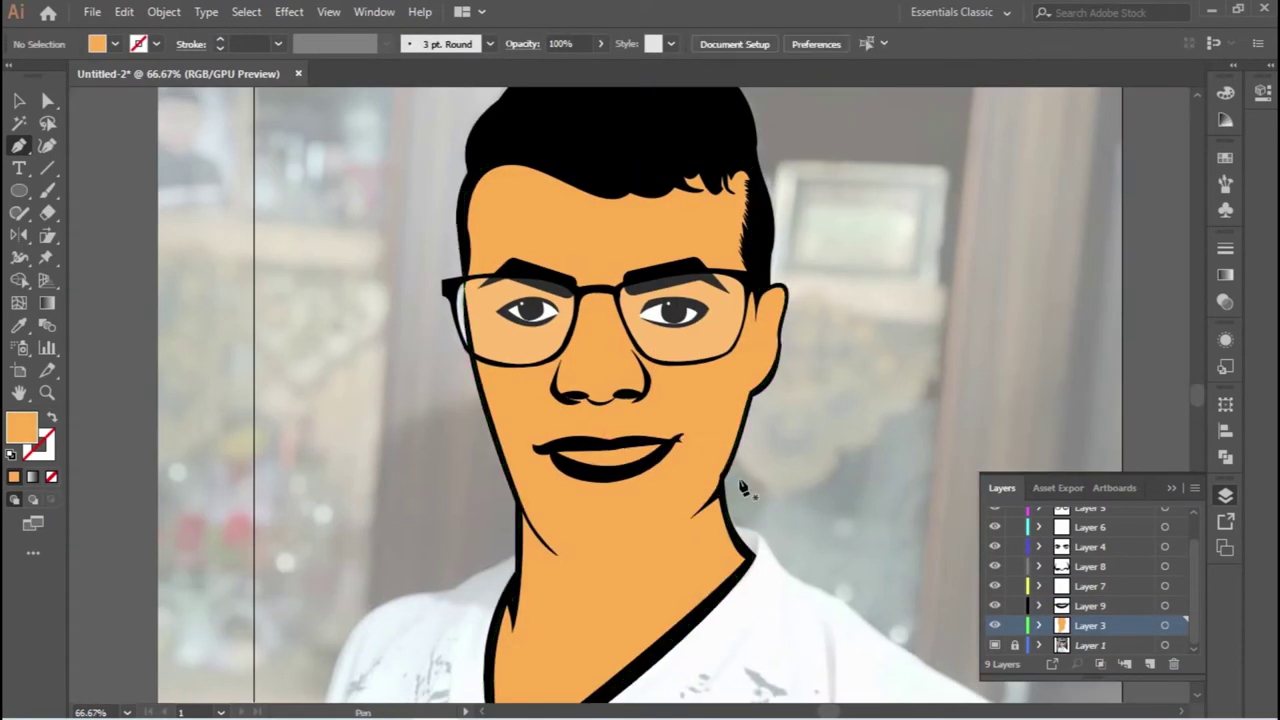
{"action": "scroll", "coordinate": [742, 487], "scroll_direction": "up", "scroll_amount": 3}
Give the lower-lip shape the skin orange using the Eyedropper.
{"action": "left_click", "coordinate": [700, 508], "text": "ctrl"}
{"action": "key", "text": "i"}
{"action": "left_click", "coordinate": [297, 334]}
{"action": "double_click", "coordinate": [22, 428]}
{"action": "key", "text": "Return"}
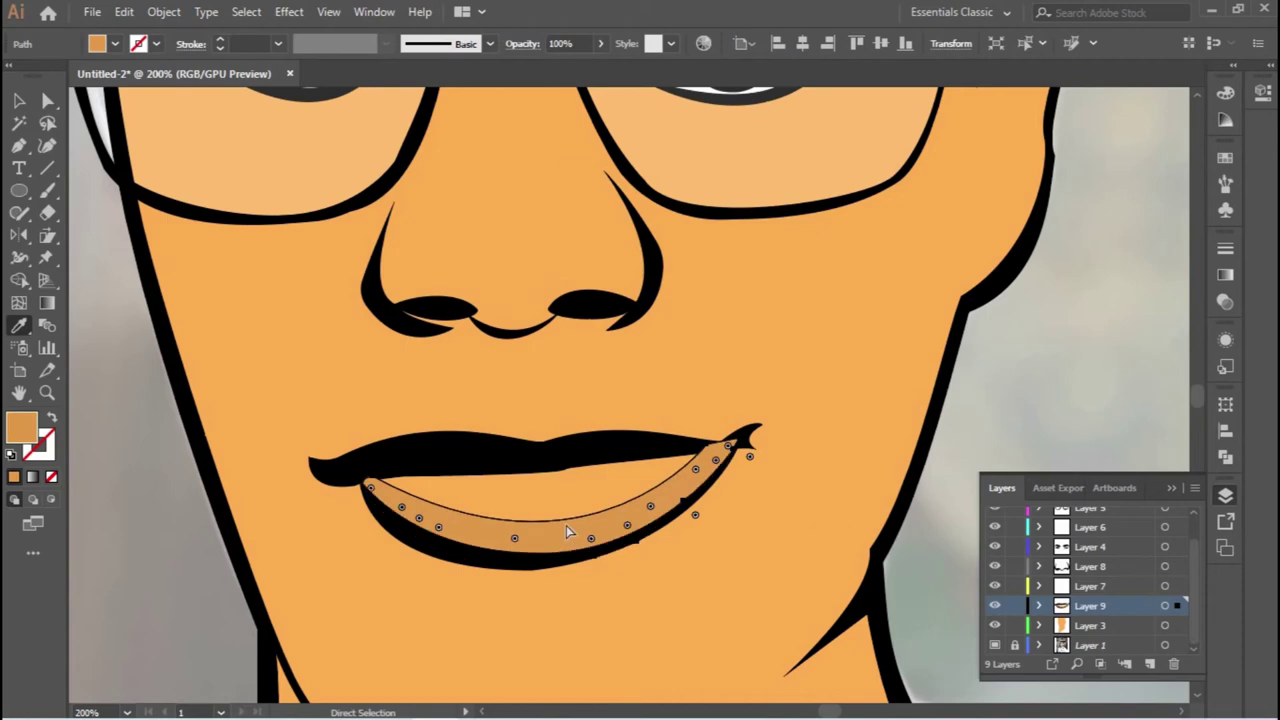
Change the lower-lip fill to a darker orange in the Color Picker.
{"action": "left_click", "coordinate": [430, 520], "text": "ctrl"}
{"action": "double_click", "coordinate": [22, 428]}
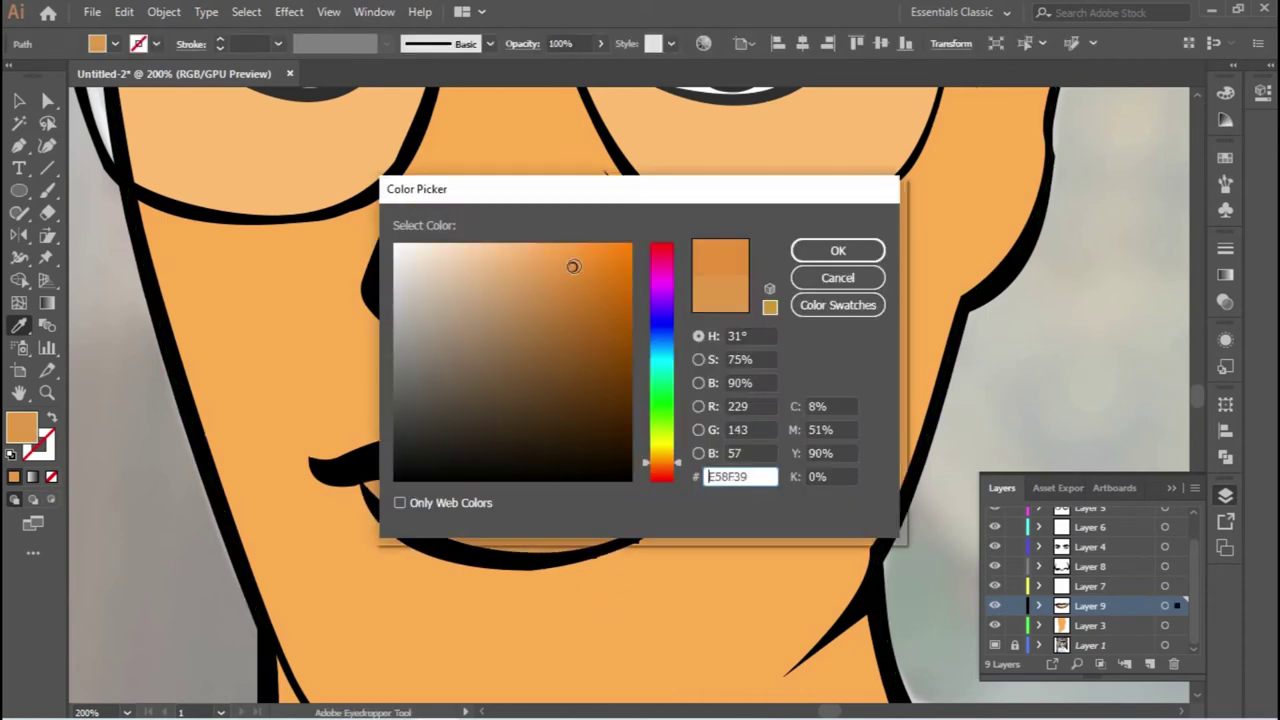
{"action": "left_click", "coordinate": [580, 262]}
{"action": "key", "text": "Return"}
{"action": "scroll", "coordinate": [728, 527], "scroll_direction": "down", "scroll_amount": 2}
{"action": "scroll", "coordinate": [688, 490], "scroll_direction": "up", "scroll_amount": 1}
{"action": "double_click", "coordinate": [22, 428]}
{"action": "left_click", "coordinate": [600, 270]}
{"action": "key", "text": "Return"}
{"action": "scroll", "coordinate": [713, 435], "scroll_direction": "up", "scroll_amount": 2}
{"action": "scroll", "coordinate": [713, 435], "scroll_direction": "down", "scroll_amount": 1}
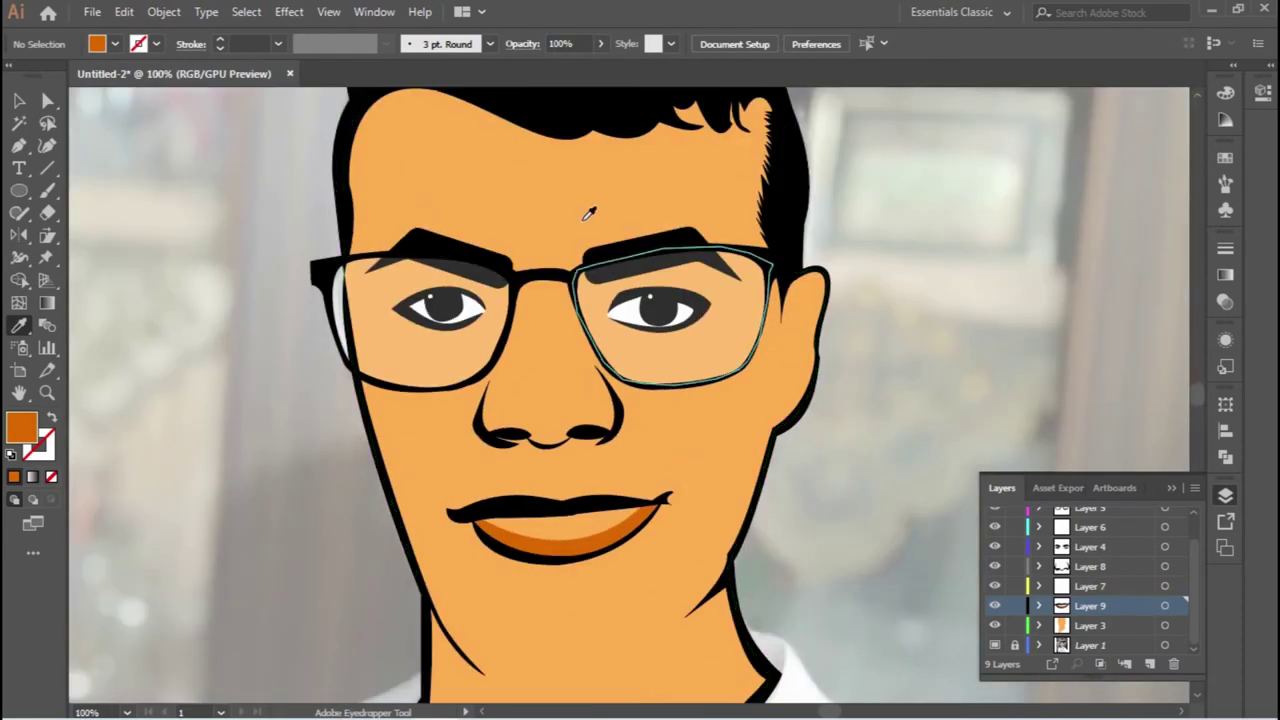
{"action": "scroll", "coordinate": [713, 435], "scroll_direction": "up", "scroll_amount": 5}
Start a shadow curve along the hairline and a shadow path at the jaw.
{"action": "key", "text": "p"}
{"action": "left_click", "coordinate": [1132, 628]}
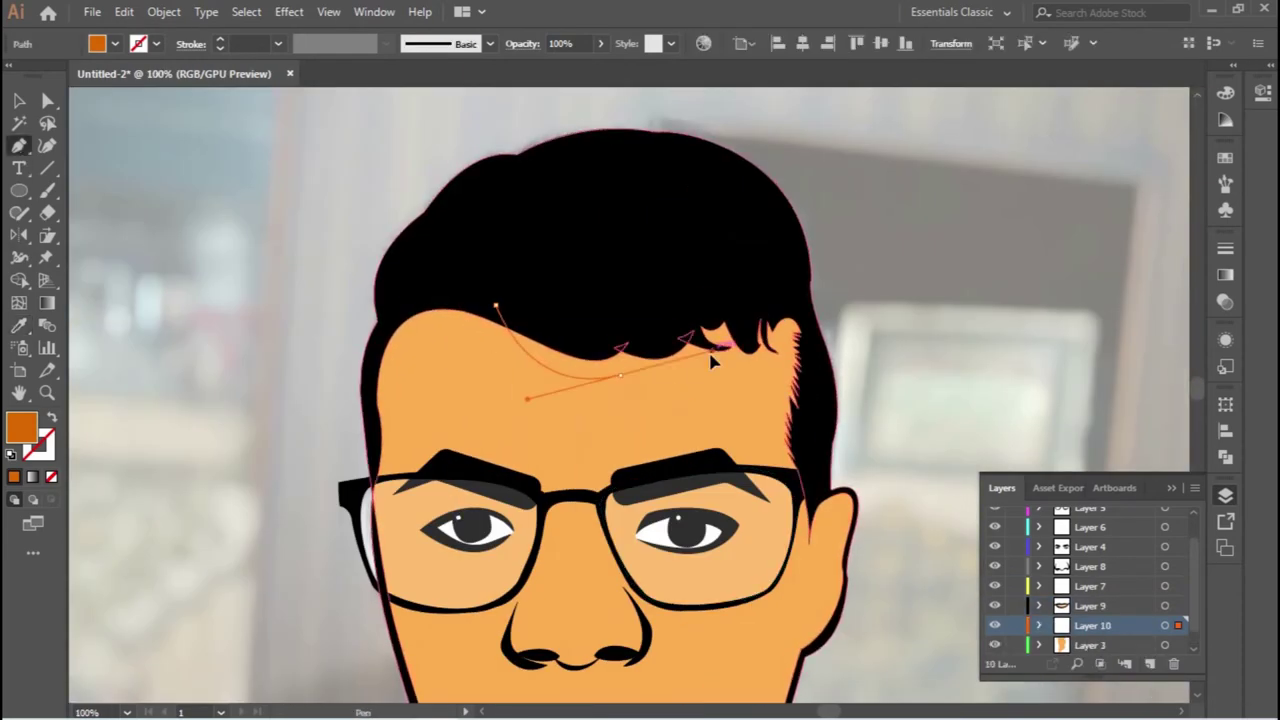
{"action": "left_click_drag", "start_coordinate": [702, 358], "coordinate": [719, 366]}
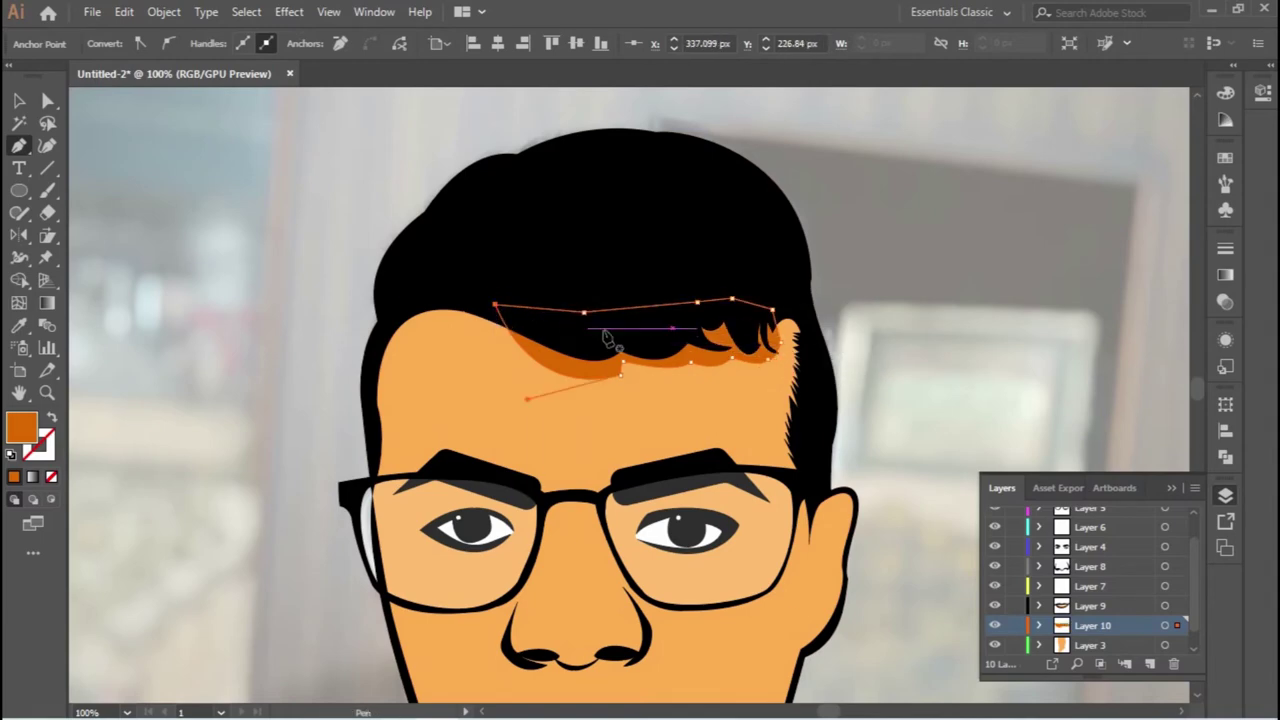
{"action": "scroll", "coordinate": [792, 360], "scroll_direction": "down", "scroll_amount": 5}
{"action": "scroll", "coordinate": [737, 529], "scroll_direction": "down", "scroll_amount": 3}
{"action": "left_click", "coordinate": [712, 457]}
{"action": "left_click_drag", "start_coordinate": [513, 513], "coordinate": [594, 558]}
{"action": "scroll", "coordinate": [488, 497], "scroll_direction": "up", "scroll_amount": 5}
{"action": "scroll", "coordinate": [477, 620], "scroll_direction": "down", "scroll_amount": 4}
Curve the chin shadow toward the right jaw, then delete the unwanted overlapping shape.
{"action": "left_click_drag", "start_coordinate": [728, 479], "coordinate": [770, 458]}
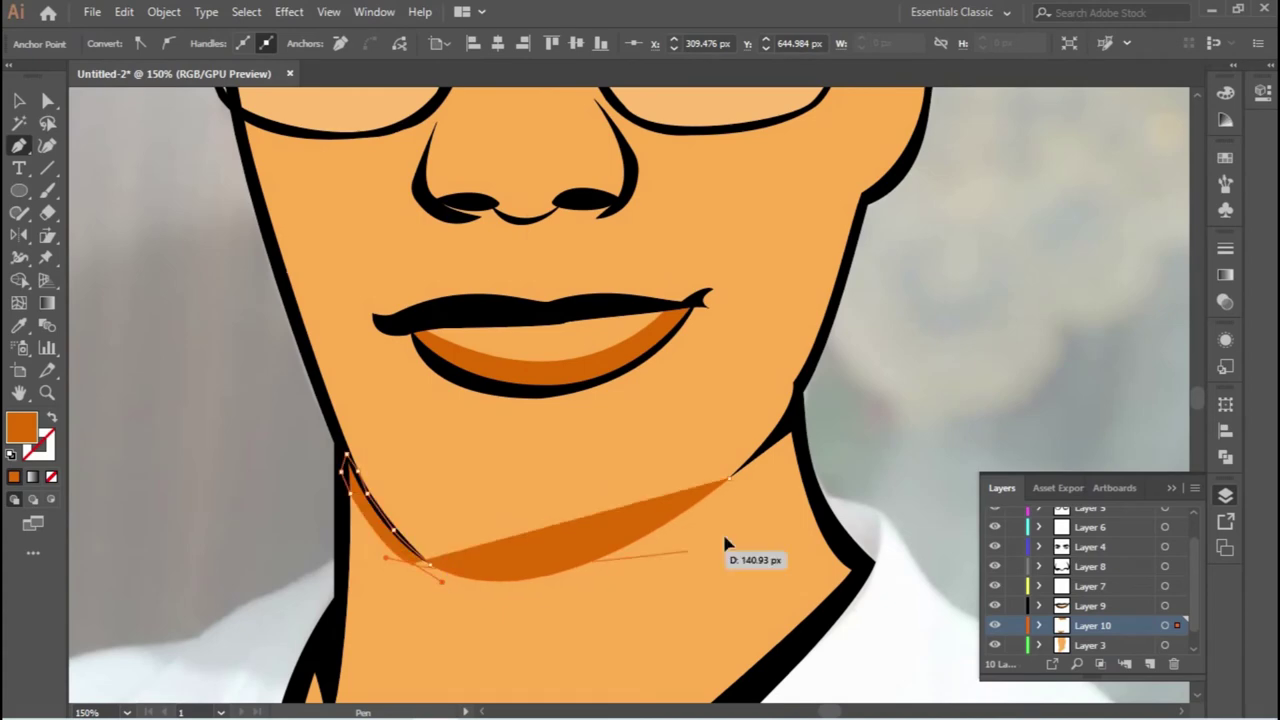
{"action": "scroll", "coordinate": [800, 440], "scroll_direction": "down", "scroll_amount": 2}
{"action": "scroll", "coordinate": [829, 409], "scroll_direction": "up", "scroll_amount": 4}
{"action": "scroll", "coordinate": [791, 429], "scroll_direction": "down", "scroll_amount": 2}
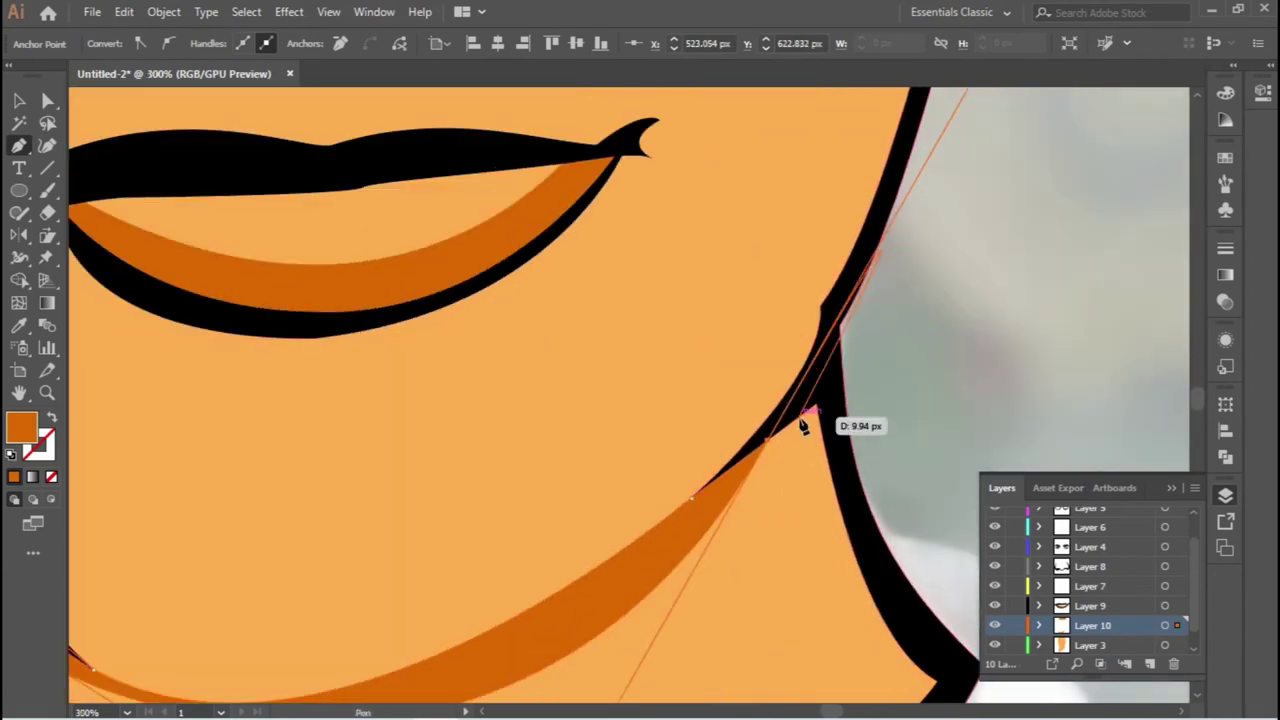
{"action": "scroll", "coordinate": [803, 423], "scroll_direction": "down", "scroll_amount": 2}
{"action": "left_click_drag", "start_coordinate": [770, 458], "coordinate": [925, 190]}
{"action": "left_click", "coordinate": [391, 409], "text": "ctrl"}
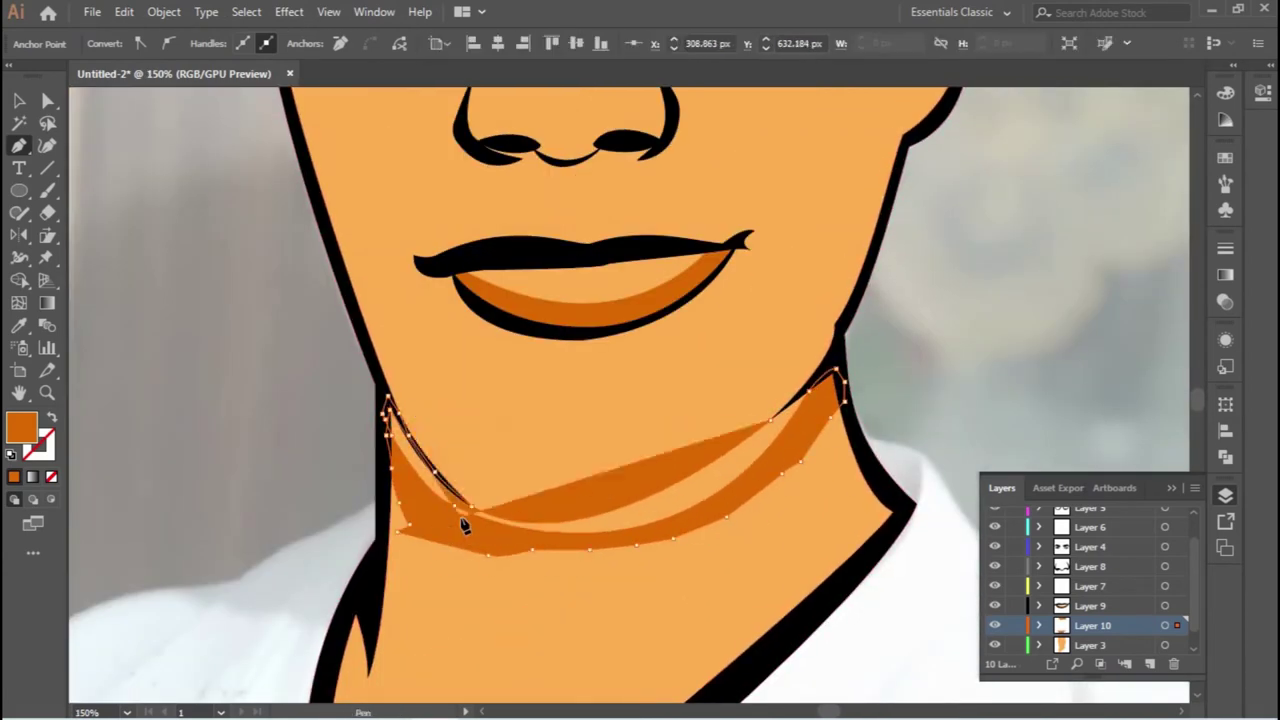
{"action": "key", "text": "Delete"}
{"action": "left_click", "coordinate": [384, 466]}
Draw a new neck shadow shape with a notch, extending up the jaw.
{"action": "left_click_drag", "start_coordinate": [470, 566], "coordinate": [515, 596]}
{"action": "left_click_drag", "start_coordinate": [600, 553], "coordinate": [773, 483]}
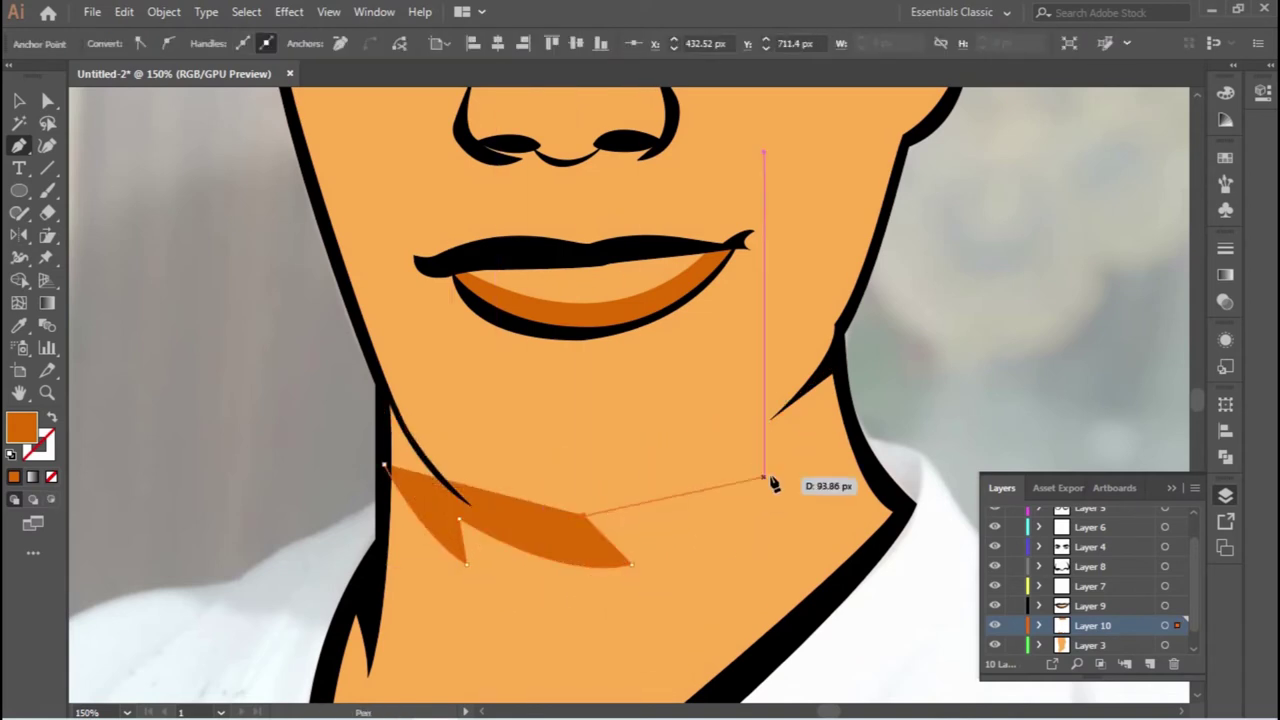
{"action": "left_click_drag", "start_coordinate": [838, 358], "coordinate": [846, 366]}
{"action": "left_click_drag", "start_coordinate": [848, 420], "coordinate": [506, 528]}
{"action": "left_click_drag", "start_coordinate": [384, 466], "coordinate": [437, 475]}
{"action": "scroll", "coordinate": [437, 475], "scroll_direction": "down", "scroll_amount": 5}
{"action": "left_click", "coordinate": [540, 586], "text": "ctrl"}
{"action": "scroll", "coordinate": [540, 586], "scroll_direction": "down", "scroll_amount": 1}
{"action": "scroll", "coordinate": [558, 523], "scroll_direction": "up", "scroll_amount": 1}
{"action": "scroll", "coordinate": [400, 435], "scroll_direction": "up", "scroll_amount": 1, "text": "alt"}
Trace a second, lighter shadow shape across the neck.
{"action": "left_click", "coordinate": [385, 415]}
{"action": "left_click_drag", "start_coordinate": [378, 497], "coordinate": [430, 550]}
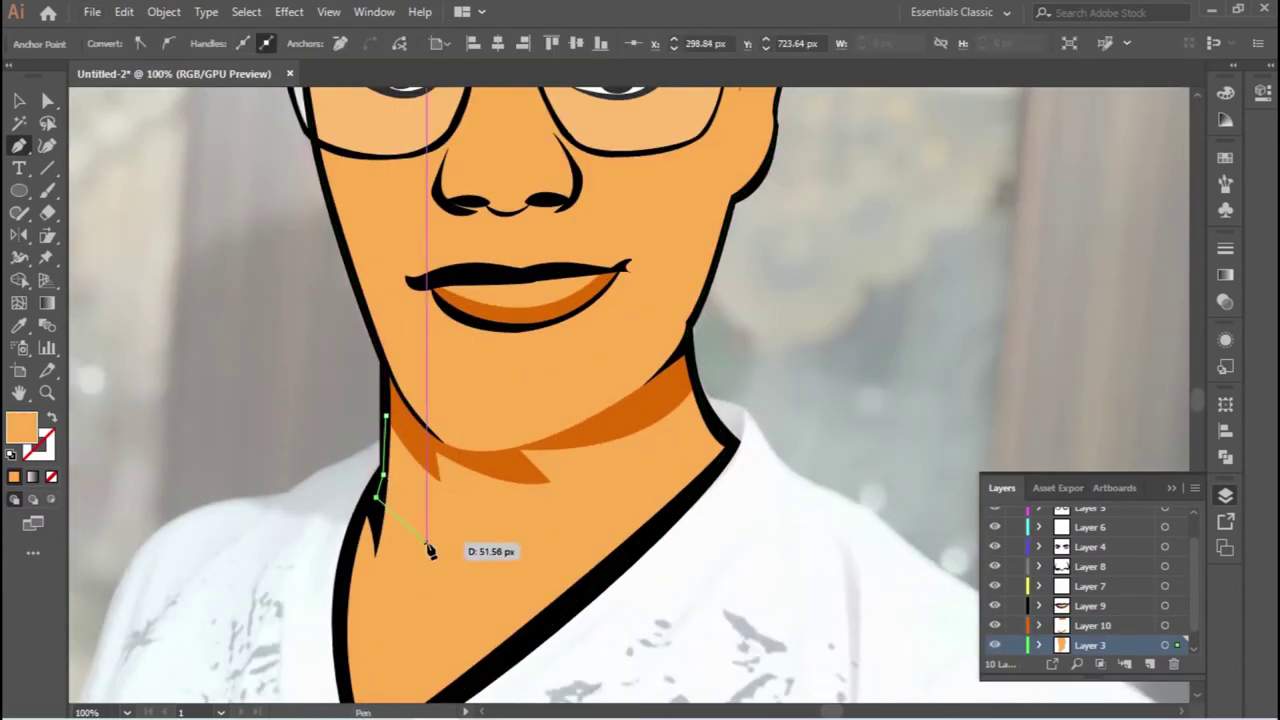
{"action": "left_click", "coordinate": [663, 474]}
{"action": "scroll", "coordinate": [666, 403], "scroll_direction": "up", "scroll_amount": 2, "text": "alt"}
{"action": "left_click", "coordinate": [491, 443]}
{"action": "scroll", "coordinate": [183, 370], "scroll_direction": "up", "scroll_amount": 2, "text": "alt"}
{"action": "left_click_drag", "start_coordinate": [183, 370], "coordinate": [243, 429]}
{"action": "scroll", "coordinate": [243, 429], "scroll_direction": "down", "scroll_amount": 2, "text": "alt"}
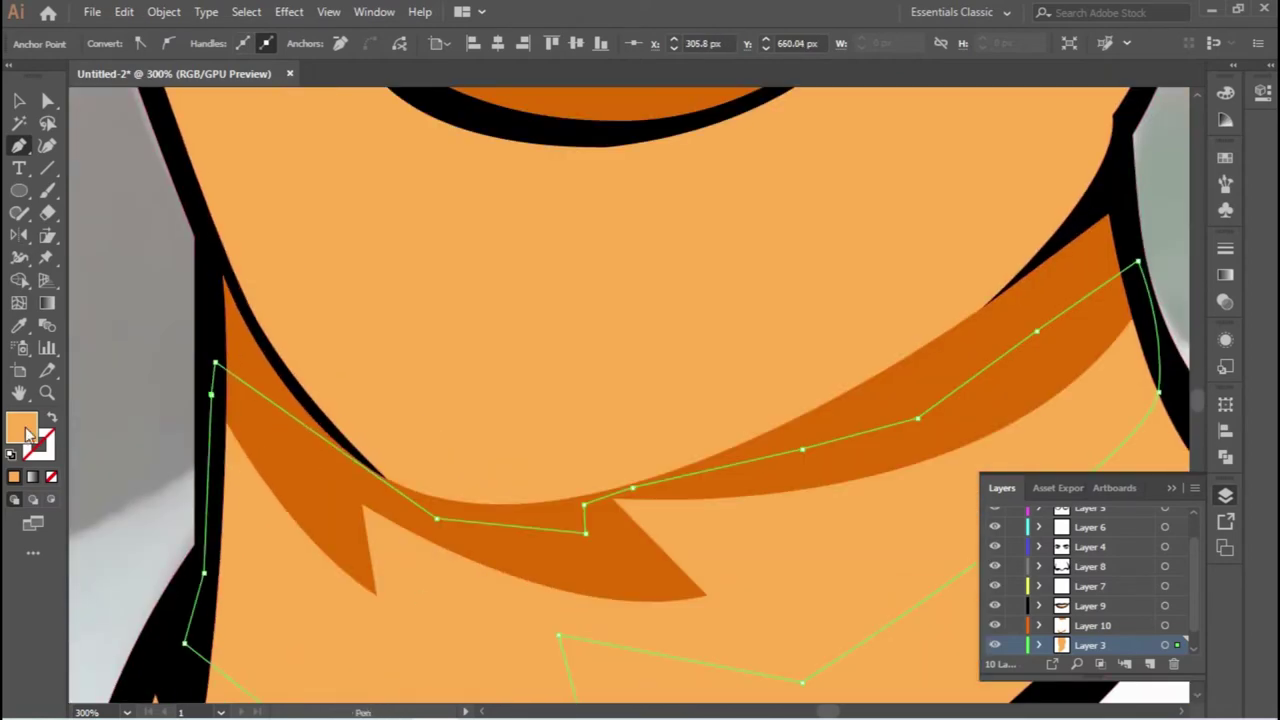
Fill the neck shadow with darker orange, deselect it, and hide the other artwork layers.
{"action": "double_click", "coordinate": [22, 428]}
{"action": "key", "text": "Return"}
{"action": "key", "text": "i"}
{"action": "key", "text": "ctrl+shift+a"}
{"action": "scroll", "coordinate": [854, 523], "scroll_direction": "down", "scroll_amount": 3, "text": "alt"}
{"action": "scroll", "coordinate": [491, 623], "scroll_direction": "up", "scroll_amount": 1, "text": "alt"}
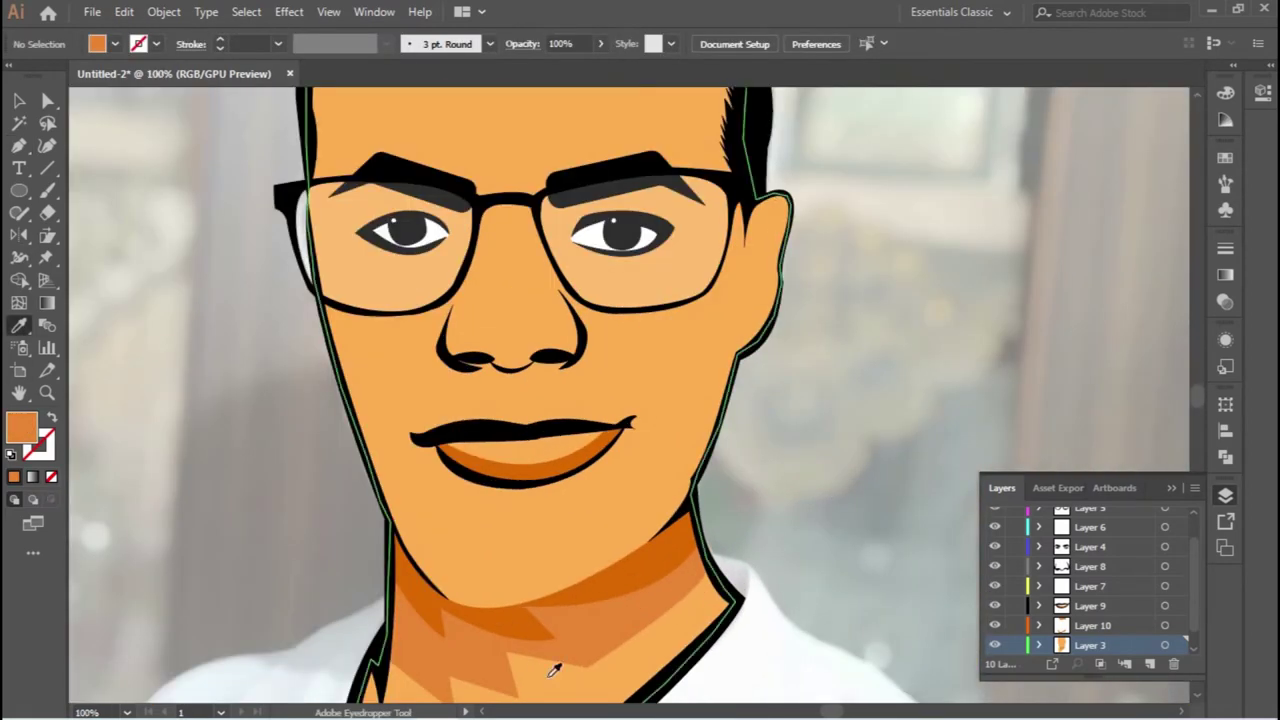
{"action": "scroll", "coordinate": [829, 409], "scroll_direction": "down", "scroll_amount": 1, "text": "alt"}
{"action": "scroll", "coordinate": [816, 380], "scroll_direction": "down", "scroll_amount": 1, "text": "alt"}
{"action": "scroll", "coordinate": [580, 420], "scroll_direction": "up", "scroll_amount": 2, "text": "alt"}
{"action": "left_click", "coordinate": [994, 625], "text": "alt"}
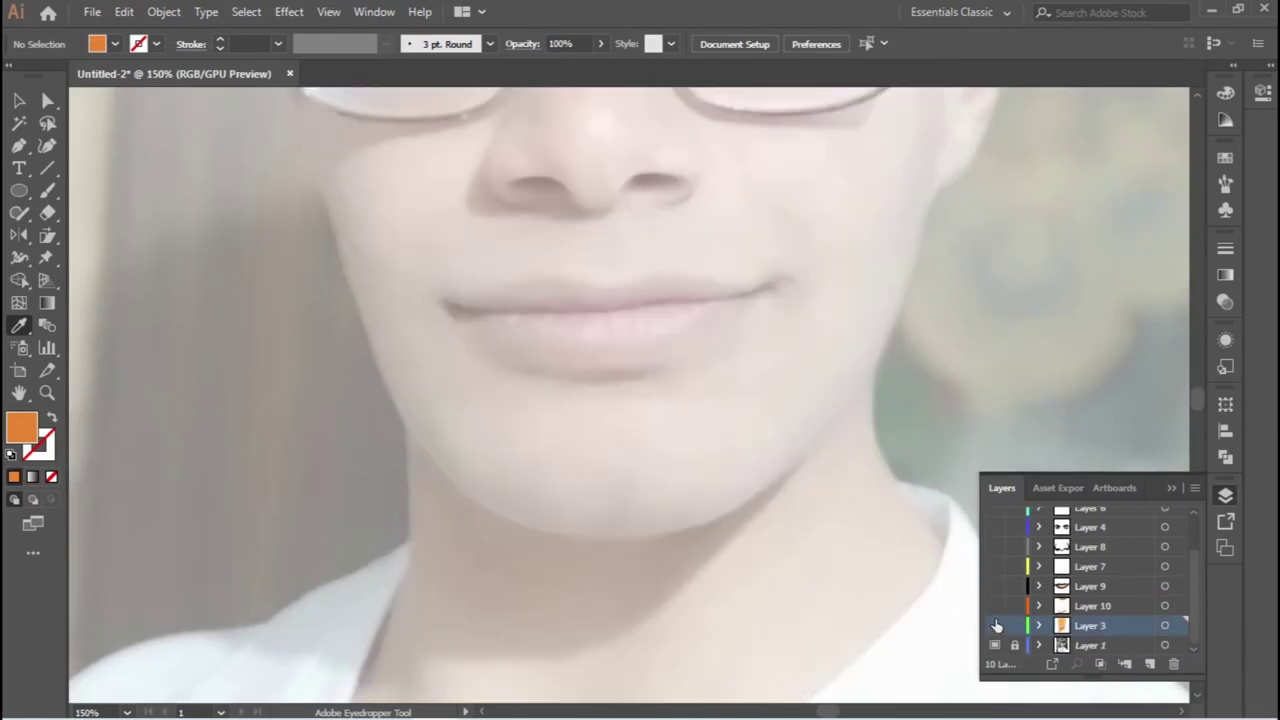
Pull the orange neck shadow's top edge upward to reshape its upper curve.
{"action": "left_click", "coordinate": [532, 562]}
{"action": "left_click_drag", "start_coordinate": [505, 554], "coordinate": [524, 540]}
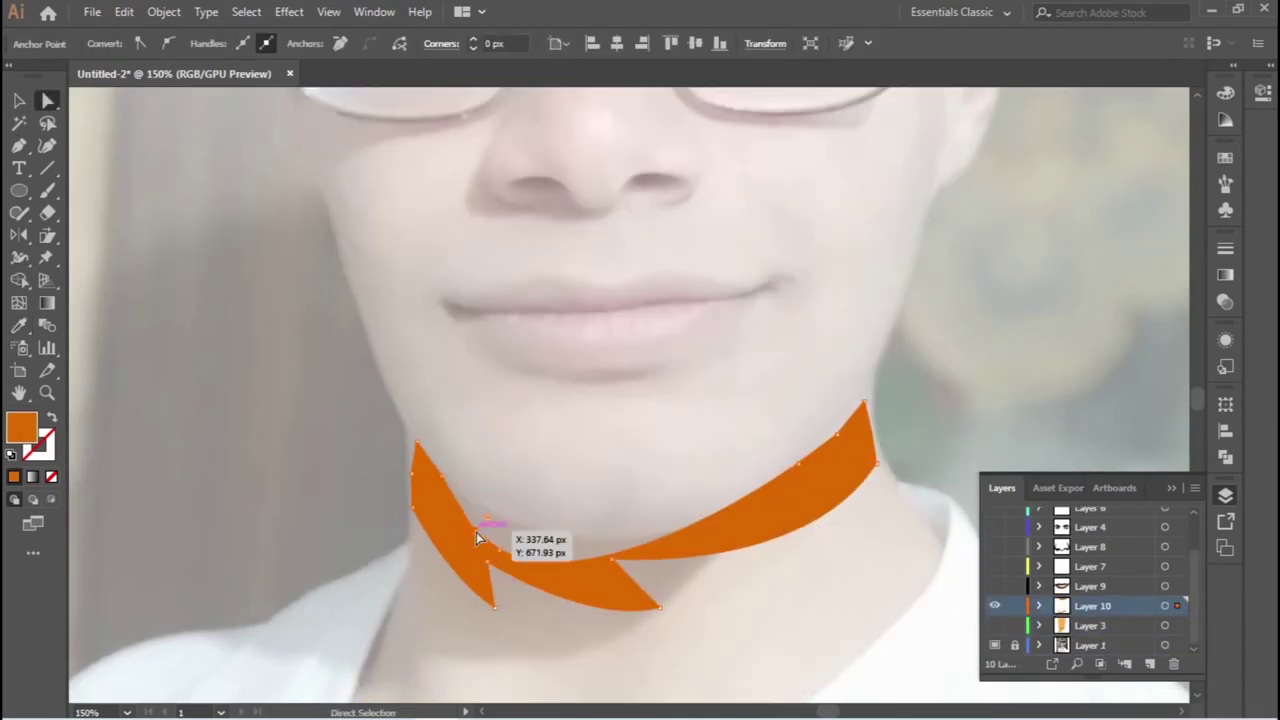
{"action": "scroll", "coordinate": [614, 528], "scroll_direction": "up", "scroll_amount": 2, "text": "alt"}
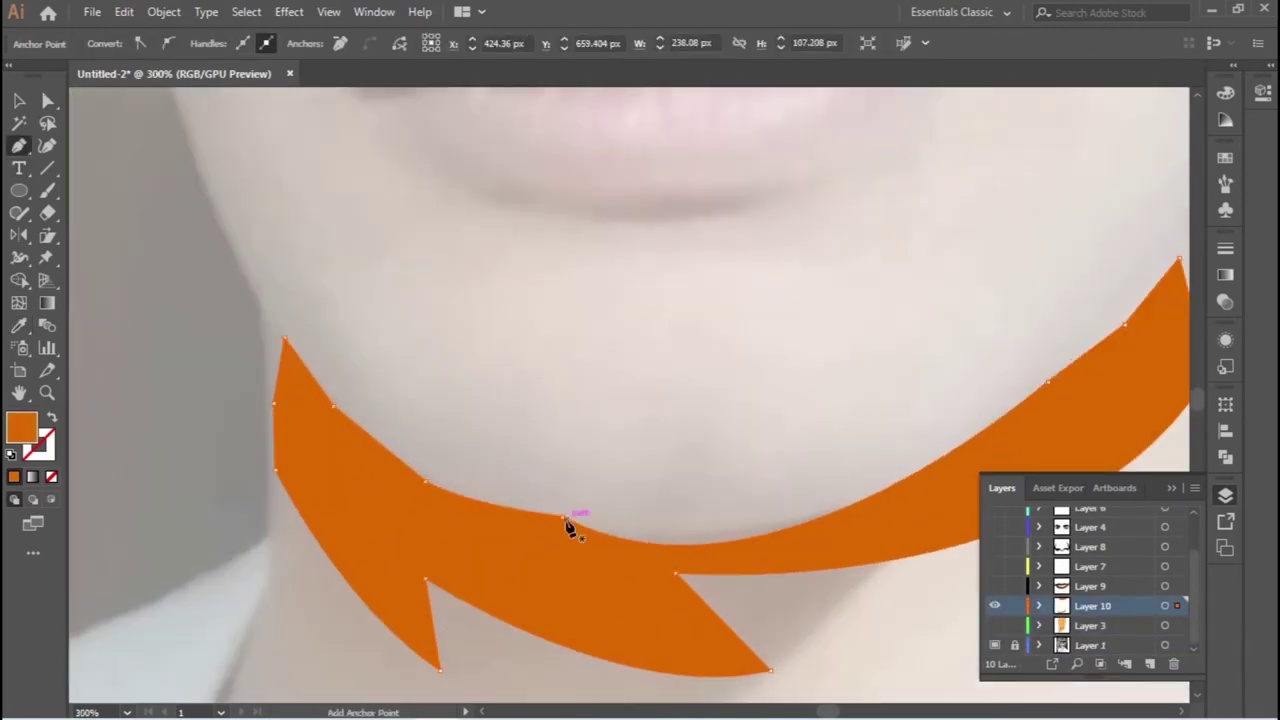
{"action": "scroll", "coordinate": [568, 580], "scroll_direction": "down", "scroll_amount": 1, "text": "alt"}
{"action": "scroll", "coordinate": [400, 560], "scroll_direction": "up", "scroll_amount": 2, "text": "alt"}
{"action": "scroll", "coordinate": [379, 592], "scroll_direction": "down", "scroll_amount": 1, "text": "alt"}
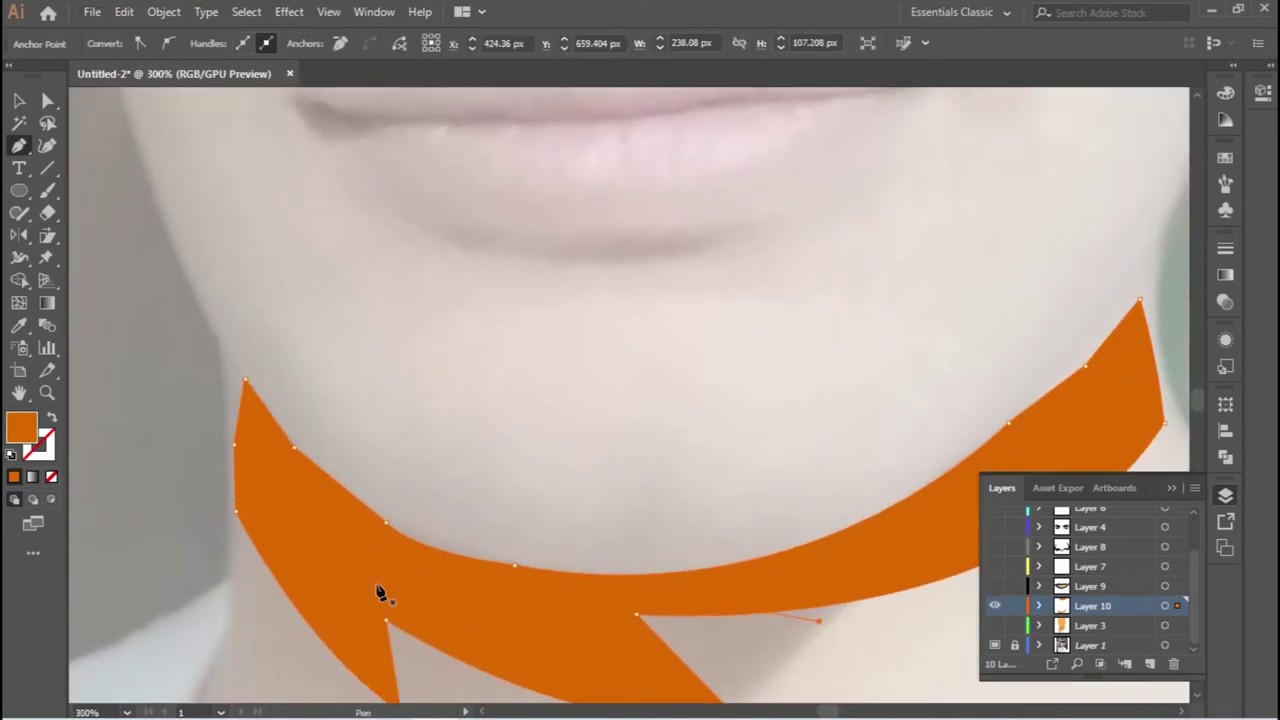
{"action": "key", "text": "ctrl+shift+a"}
{"action": "scroll", "coordinate": [357, 557], "scroll_direction": "down", "scroll_amount": 1, "text": "alt"}
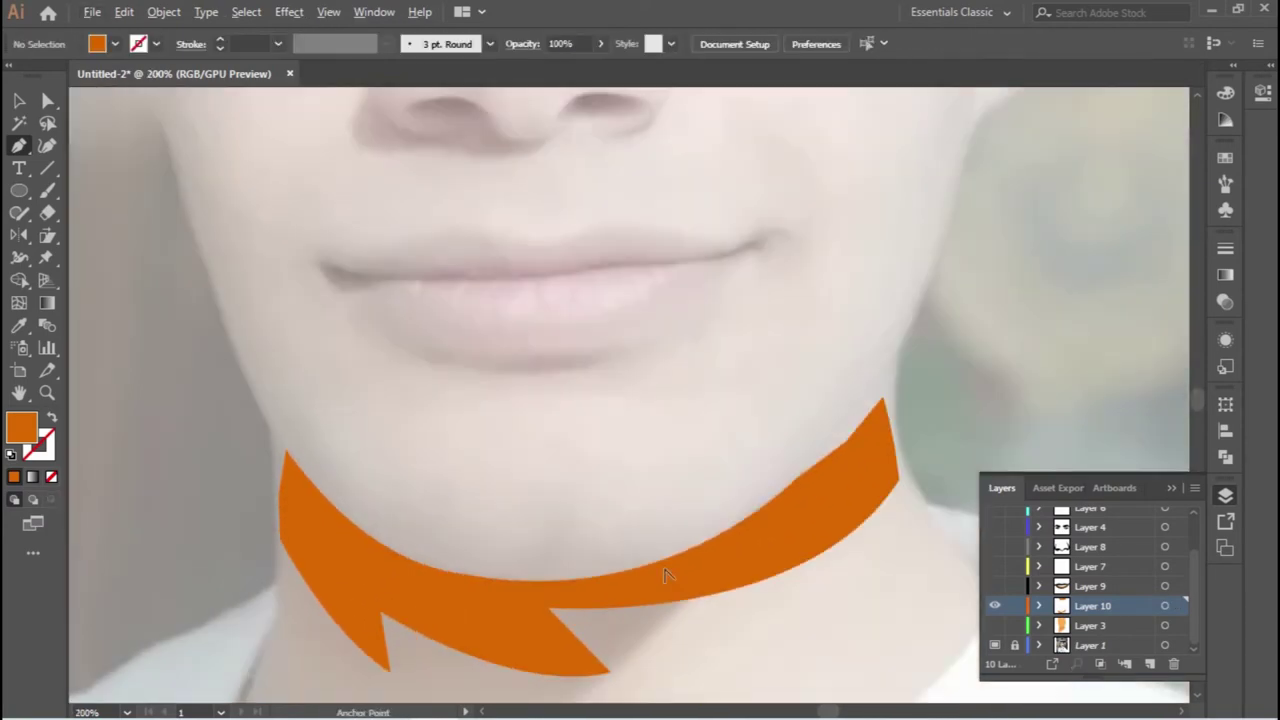
{"action": "scroll", "coordinate": [868, 444], "scroll_direction": "up", "scroll_amount": 1, "text": "alt"}
{"action": "scroll", "coordinate": [868, 444], "scroll_direction": "down", "scroll_amount": 2, "text": "alt"}
Show all the cartoon layers again, then hide them to trace the photo.
{"action": "left_click", "coordinate": [995, 605], "text": "alt"}
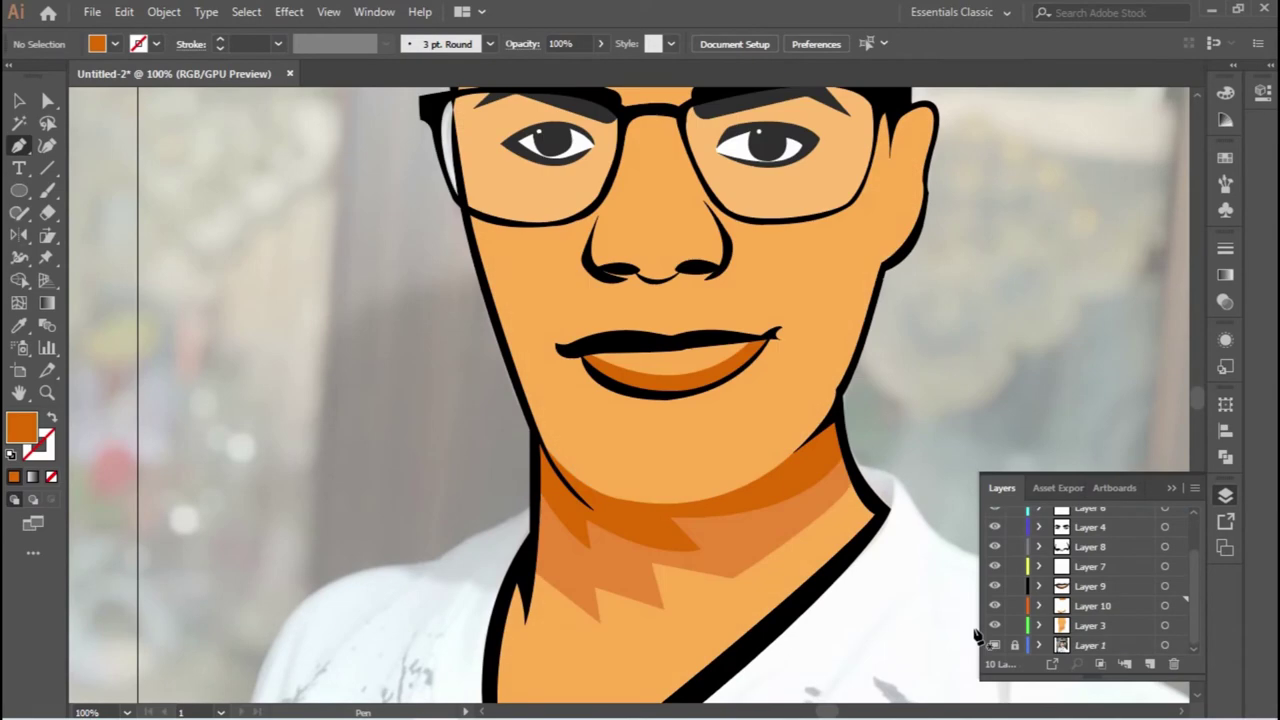
{"action": "scroll", "coordinate": [538, 497], "scroll_direction": "down", "scroll_amount": 2, "text": "alt"}
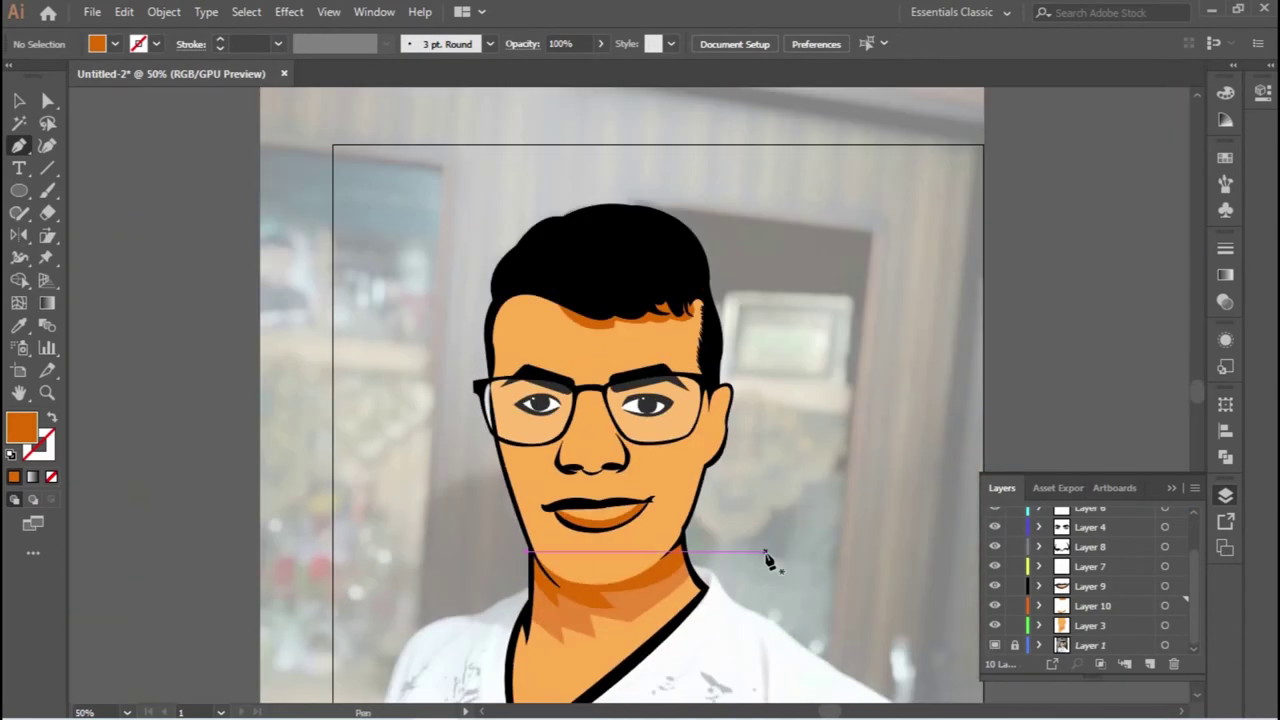
{"action": "scroll", "coordinate": [780, 548], "scroll_direction": "up", "scroll_amount": 1}
{"action": "left_click", "coordinate": [1090, 625]}
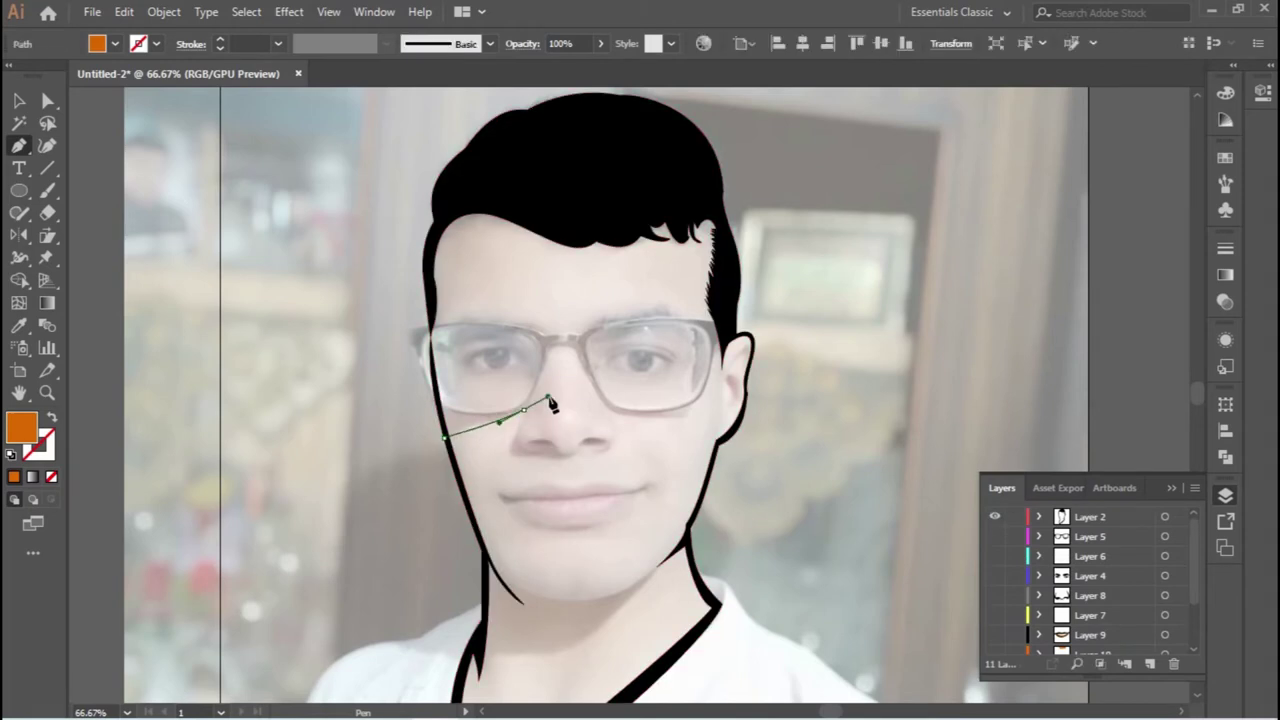
Draw the darker orange cheek shadow from under the glasses down to the jaw.
{"action": "scroll", "coordinate": [497, 362], "scroll_direction": "up", "scroll_amount": 3, "text": "alt"}
{"action": "left_click", "coordinate": [994, 536]}
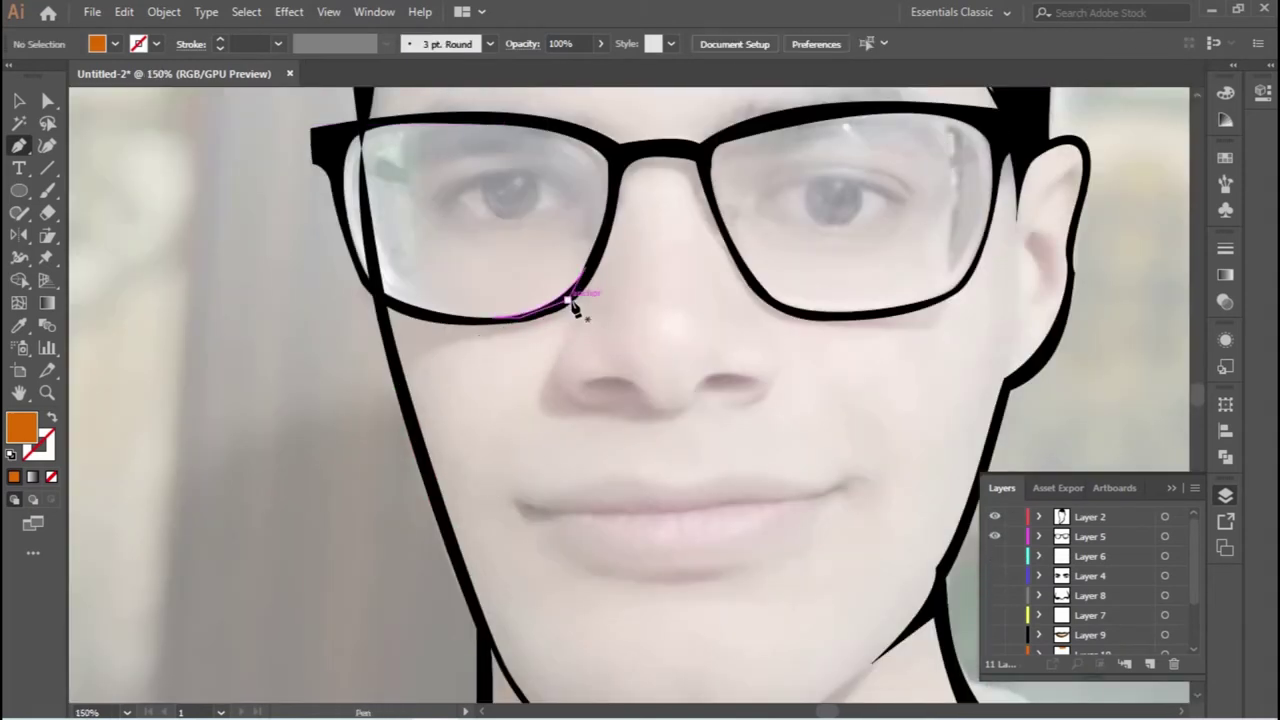
{"action": "left_click_drag", "start_coordinate": [408, 365], "coordinate": [434, 480]}
{"action": "key", "text": "ctrl+z"}
{"action": "left_click_drag", "start_coordinate": [426, 356], "coordinate": [540, 372]}
{"action": "scroll", "coordinate": [540, 372], "scroll_direction": "down", "scroll_amount": 5}
{"action": "left_click_drag", "start_coordinate": [466, 463], "coordinate": [529, 528]}
{"action": "left_click", "coordinate": [571, 575]}
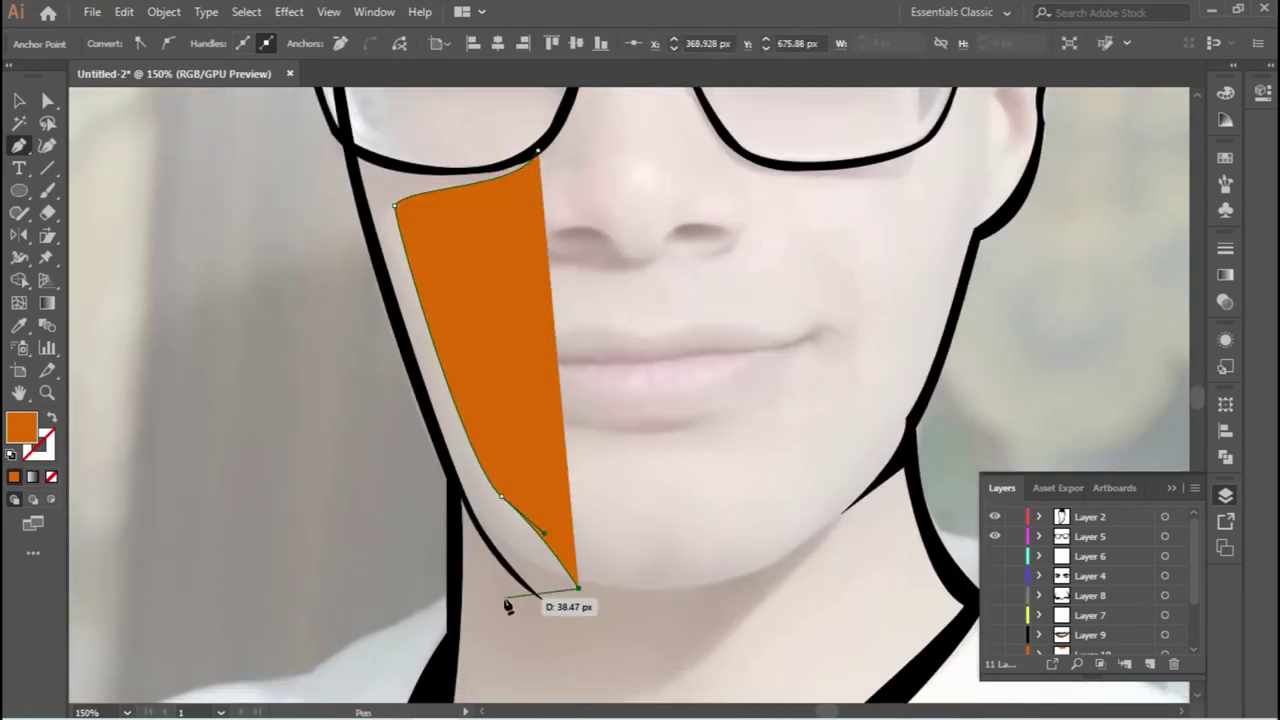
{"action": "left_click", "coordinate": [421, 387]}
{"action": "left_click", "coordinate": [394, 284]}
{"action": "left_click", "coordinate": [360, 155]}
{"action": "left_click", "coordinate": [530, 157]}
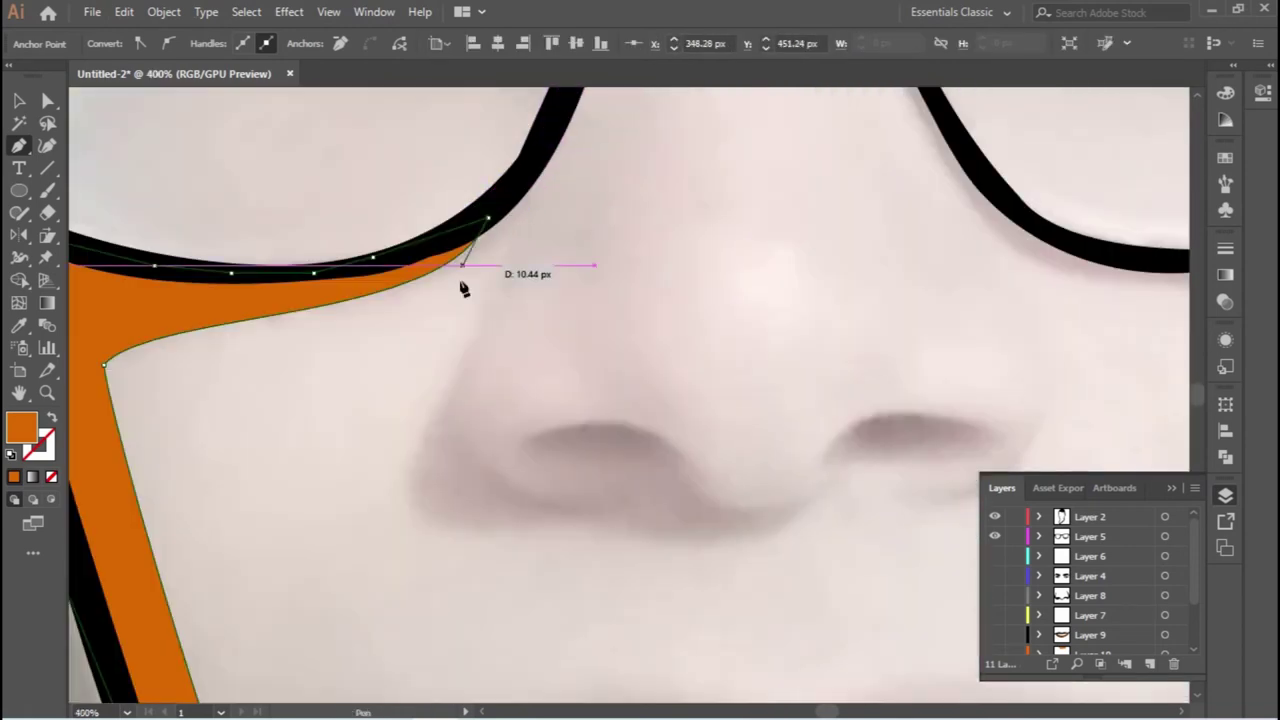
Merge the overlapping shadow shapes with the Shape Builder (Shift+M).
{"action": "scroll", "coordinate": [463, 286], "scroll_direction": "up", "scroll_amount": 3}
{"action": "left_click_drag", "start_coordinate": [994, 556], "coordinate": [994, 634]}
{"action": "scroll", "coordinate": [620, 400], "scroll_direction": "down", "scroll_amount": 5}
{"action": "left_click_drag", "start_coordinate": [535, 535], "coordinate": [535, 545]}
{"action": "key", "text": "shift+m"}
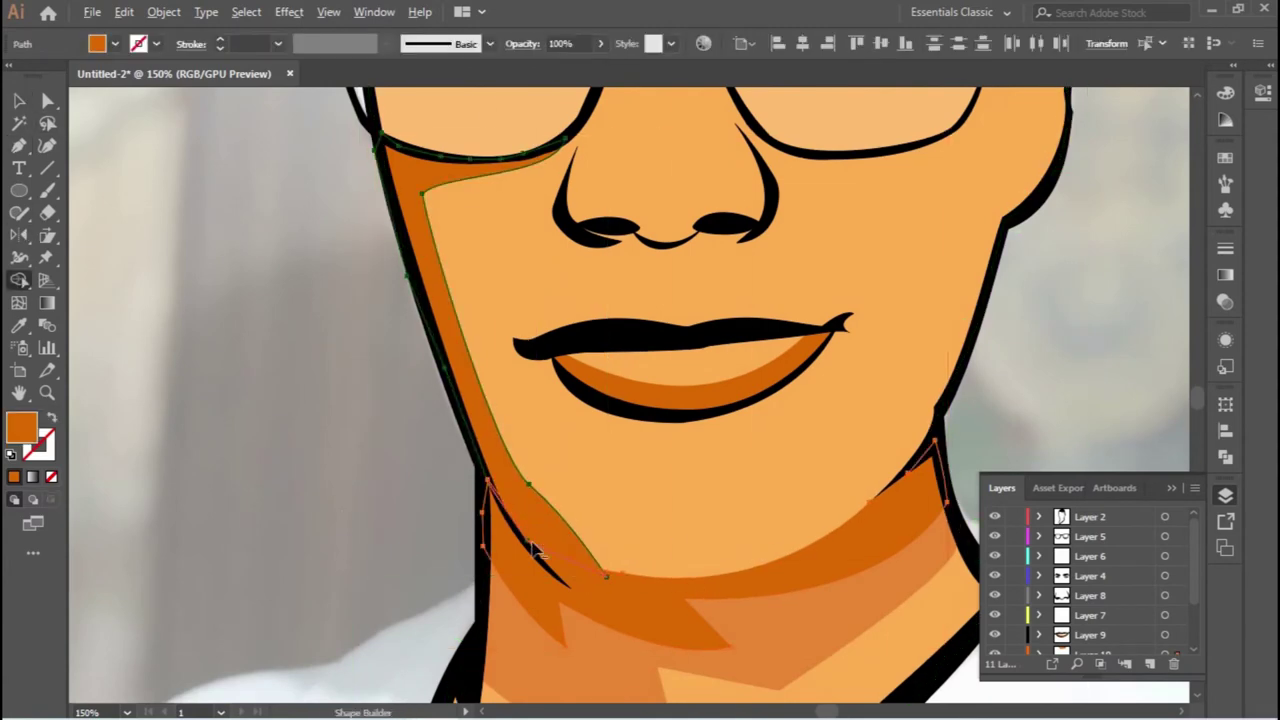
{"action": "scroll", "coordinate": [628, 620], "scroll_direction": "up", "scroll_amount": 1}
{"action": "key", "text": "v"}
{"action": "key", "text": "ctrl+minus"}
{"action": "left_click", "coordinate": [337, 508]}
Inspect the chin shadow and left cheek shadow paths with Direct Selection.
{"action": "key", "text": "ctrl+minus"}
{"action": "key", "text": "ctrl+minus"}
{"action": "left_click", "coordinate": [545, 570]}
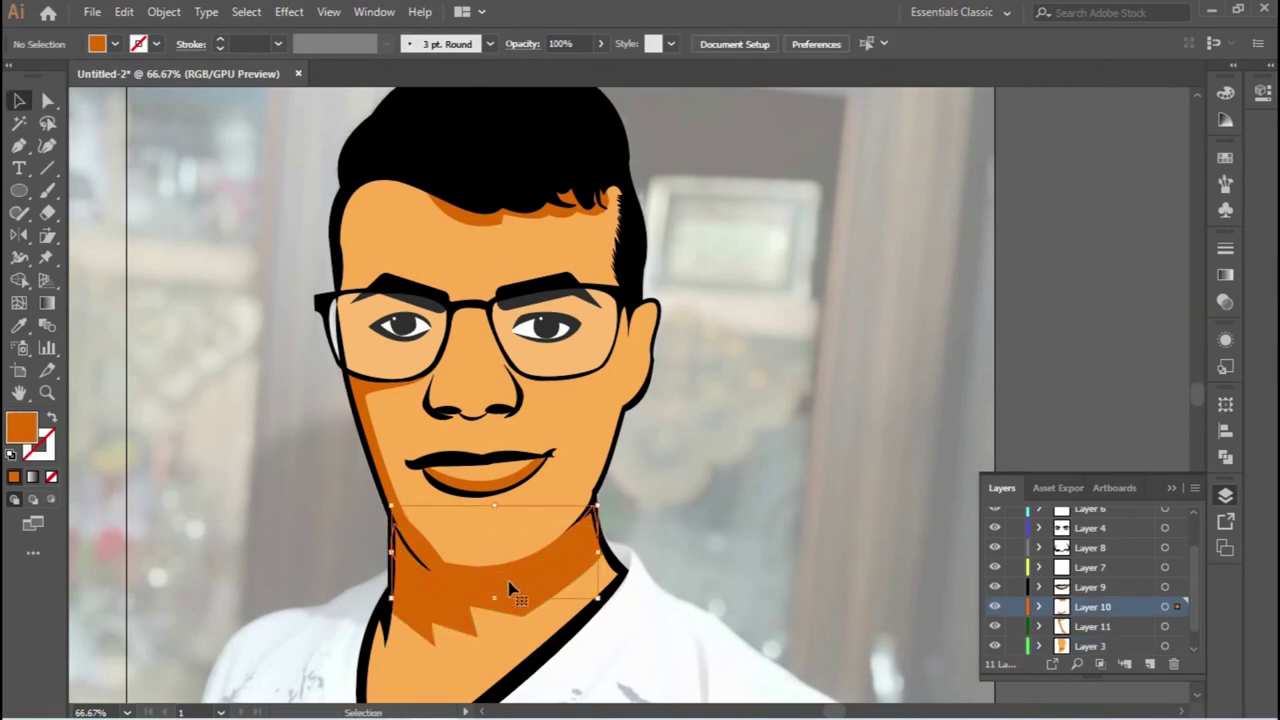
{"action": "left_click", "coordinate": [742, 466]}
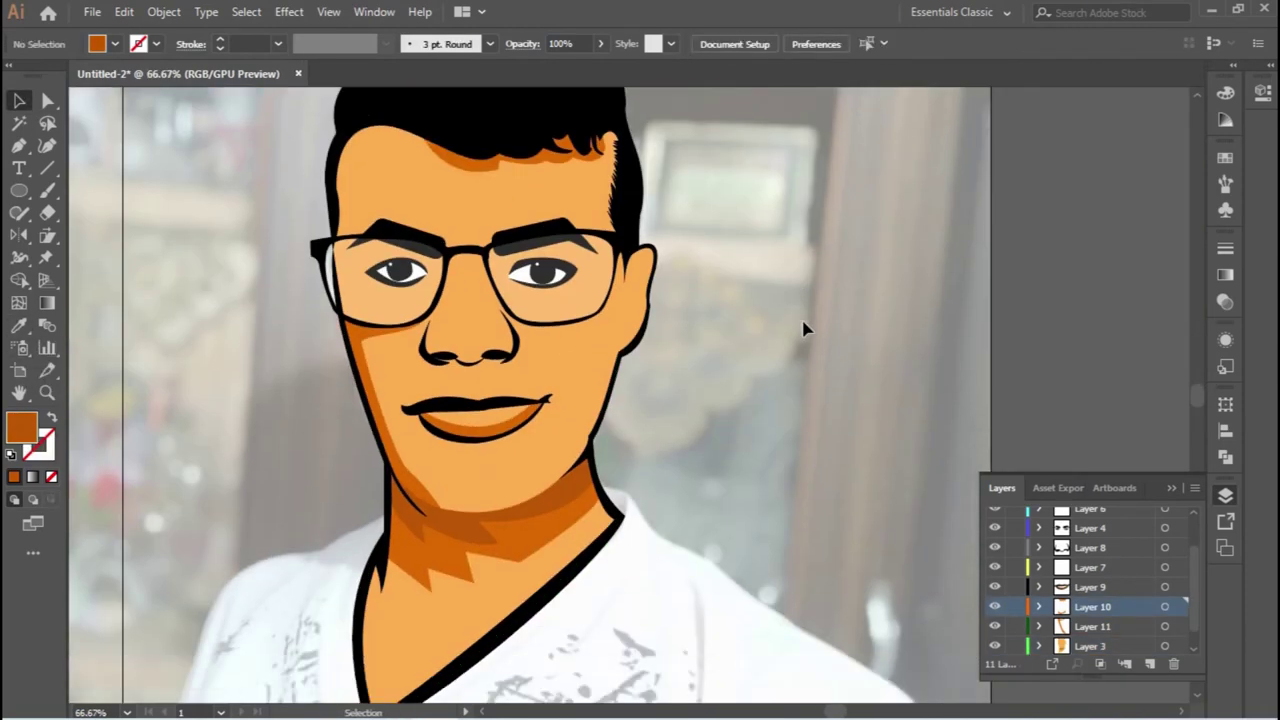
{"action": "key", "text": "ctrl+minus"}
{"action": "key", "text": "ctrl+plus"}
{"action": "key", "text": "ctrl+plus"}
{"action": "key", "text": "ctrl+plus"}
{"action": "key", "text": "a"}
{"action": "left_click", "coordinate": [552, 492]}
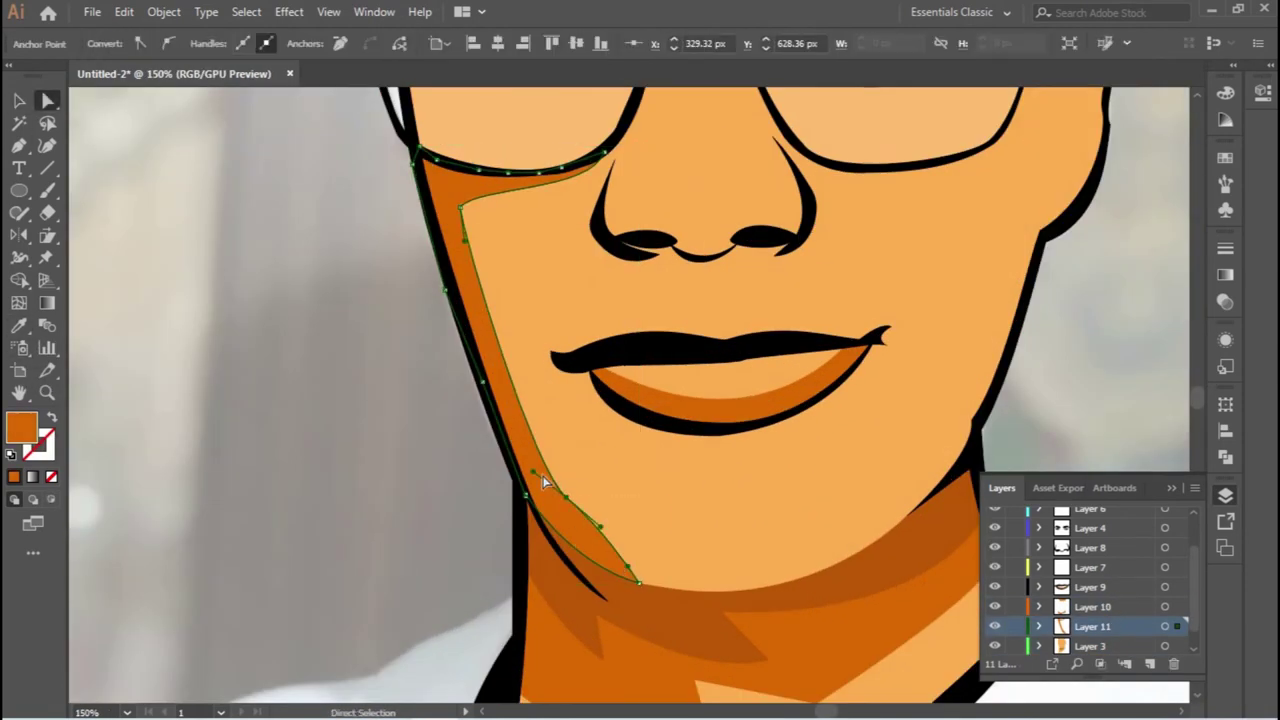
{"action": "key", "text": "ctrl+shift+a"}
{"action": "key", "text": "ctrl+minus"}
{"action": "key", "text": "ctrl+minus"}
{"action": "key", "text": "ctrl+minus"}
Hide the orange skin layer and trace the inner-ear curl in black (#000000).
{"action": "key", "text": "ctrl+plus"}
{"action": "key", "text": "ctrl+plus"}
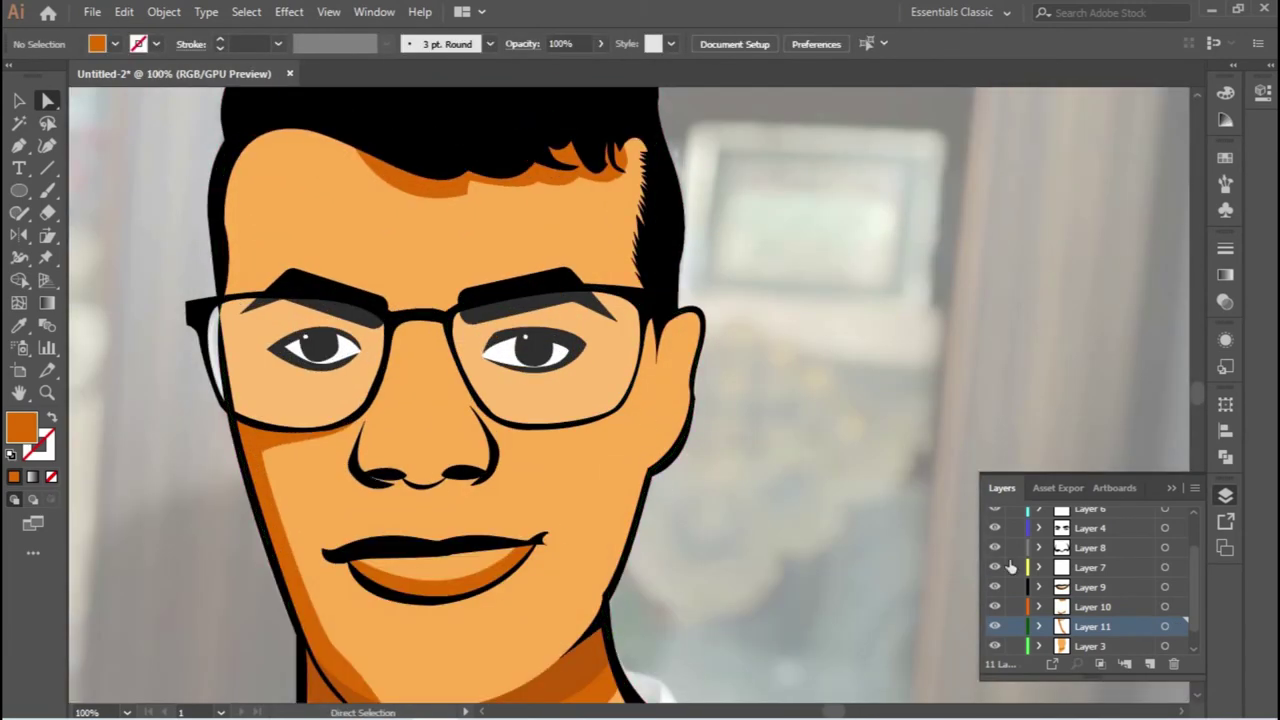
{"action": "left_click", "coordinate": [994, 625]}
{"action": "key", "text": "ctrl+plus"}
{"action": "key", "text": "p"}
{"action": "left_click", "coordinate": [678, 272]}
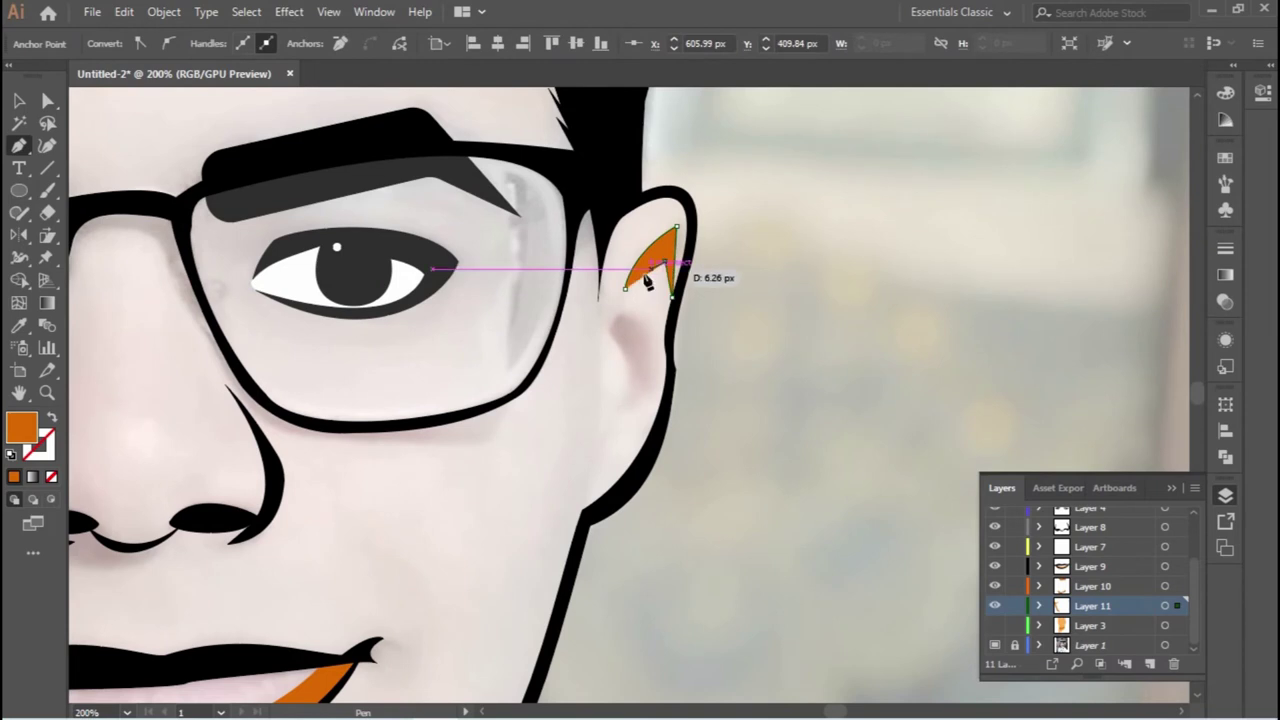
{"action": "double_click", "coordinate": [22, 428]}
{"action": "type", "text": "000000"}
{"action": "key", "text": "Return"}
{"action": "left_click", "coordinate": [530, 277]}
{"action": "left_click_drag", "start_coordinate": [521, 386], "coordinate": [435, 455]}
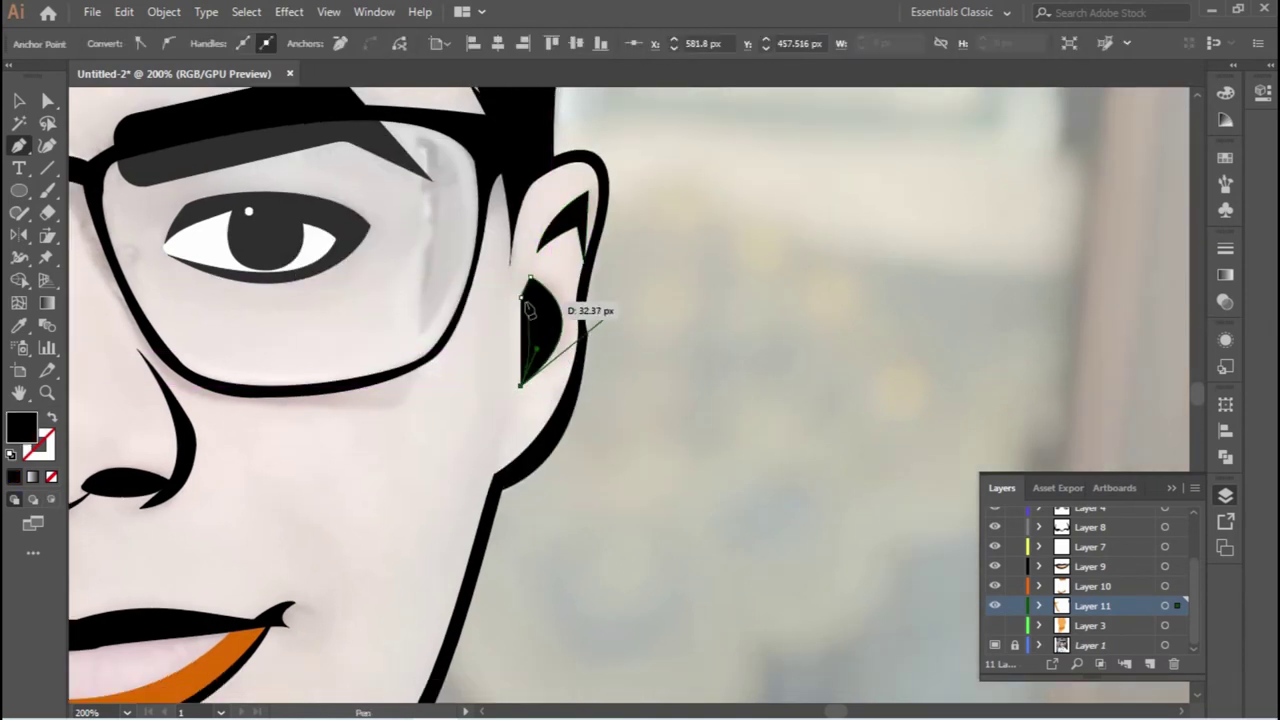
{"action": "left_click", "coordinate": [500, 486]}
Draw the shadow along the ear's back edge and fill it with the sampled dark orange.
{"action": "scroll", "coordinate": [500, 484], "scroll_direction": "up", "scroll_amount": 7}
{"action": "key", "text": "a"}
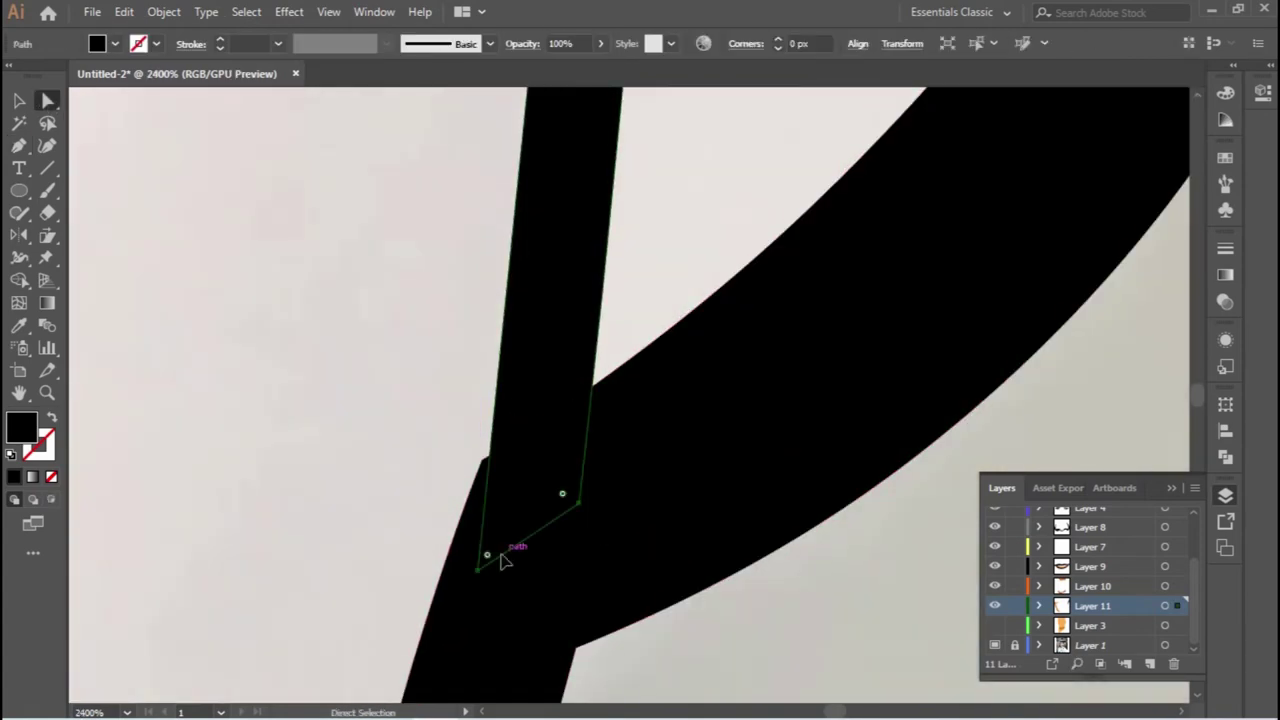
{"action": "scroll", "coordinate": [503, 562], "scroll_direction": "down", "scroll_amount": 5}
{"action": "key", "text": "ctrl+shift+a"}
{"action": "scroll", "coordinate": [766, 620], "scroll_direction": "down", "scroll_amount": 4}
{"action": "scroll", "coordinate": [857, 523], "scroll_direction": "down", "scroll_amount": 3}
{"action": "scroll", "coordinate": [789, 446], "scroll_direction": "up", "scroll_amount": 4}
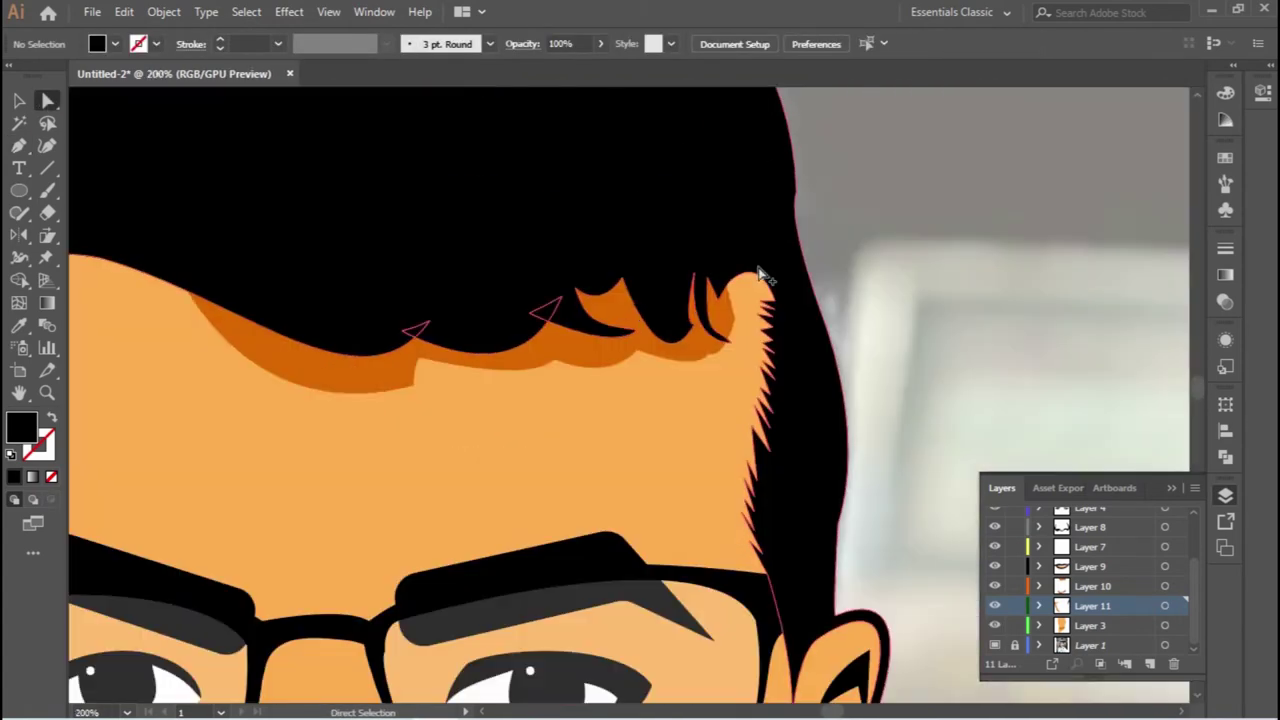
{"action": "scroll", "coordinate": [784, 416], "scroll_direction": "down", "scroll_amount": 3}
{"action": "scroll", "coordinate": [816, 444], "scroll_direction": "up", "scroll_amount": 3}
{"action": "key", "text": "p"}
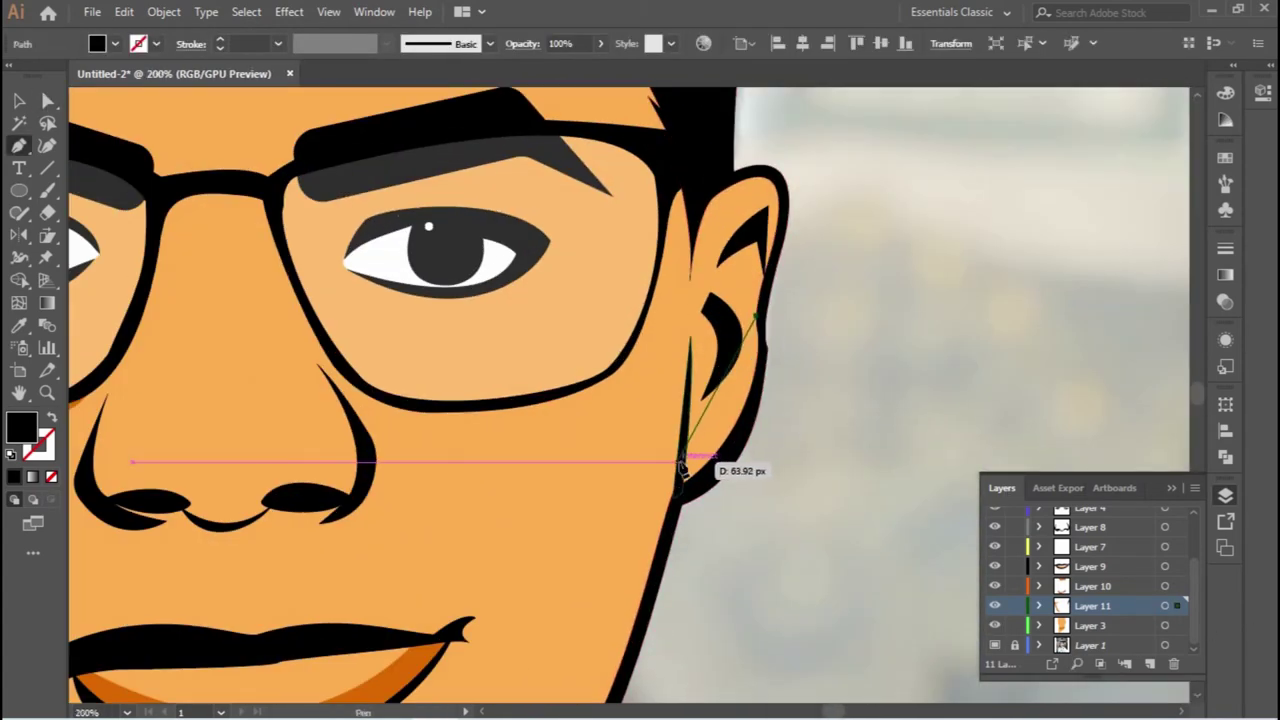
{"action": "left_click_drag", "start_coordinate": [682, 462], "coordinate": [733, 469]}
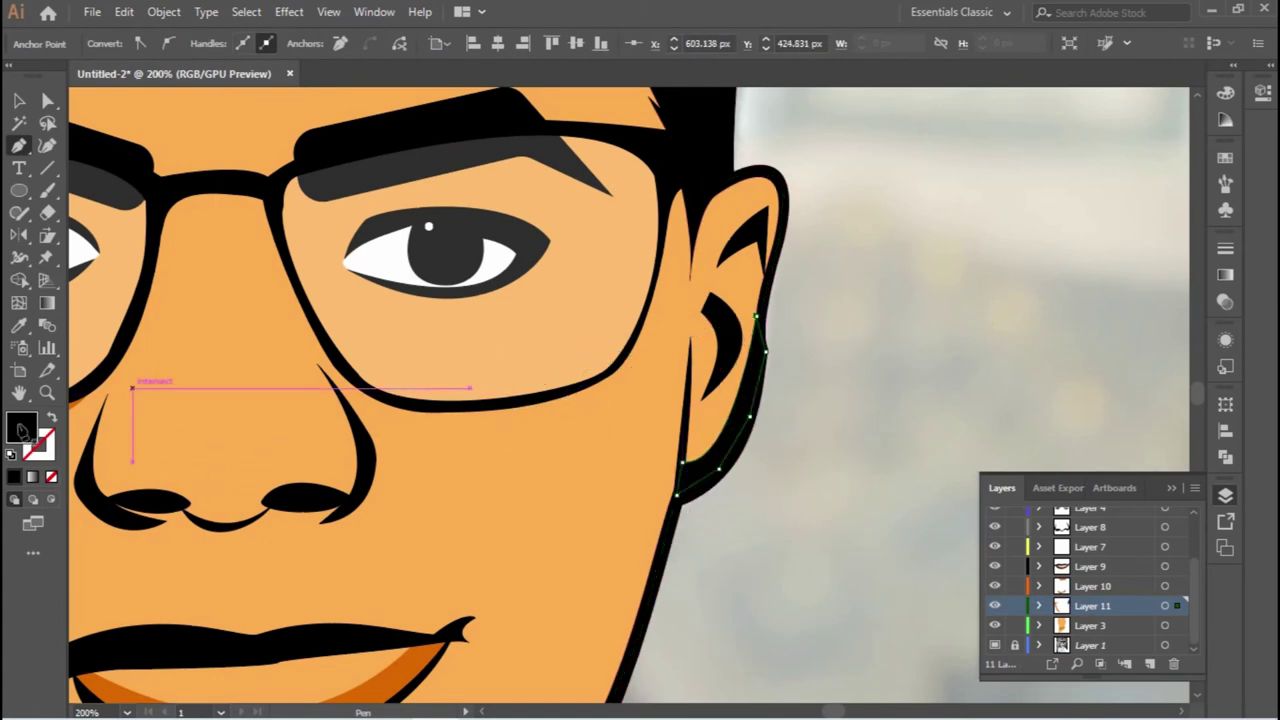
{"action": "scroll", "coordinate": [572, 406], "scroll_direction": "down", "scroll_amount": 3}
{"action": "key", "text": "i"}
{"action": "left_click", "coordinate": [309, 522]}
{"action": "scroll", "coordinate": [682, 406], "scroll_direction": "up", "scroll_amount": 3}
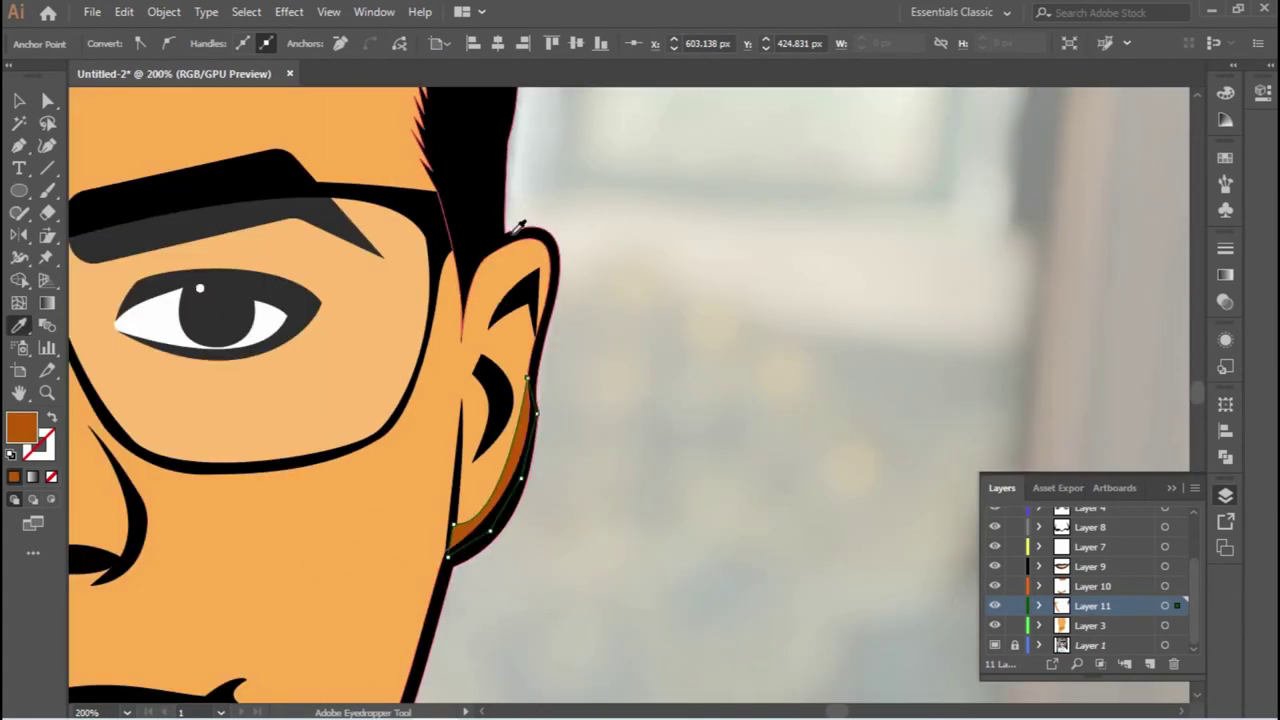
Add a curved anchor at the ear's top and undo an unwanted colour change.
{"action": "left_click", "coordinate": [643, 491], "text": "ctrl"}
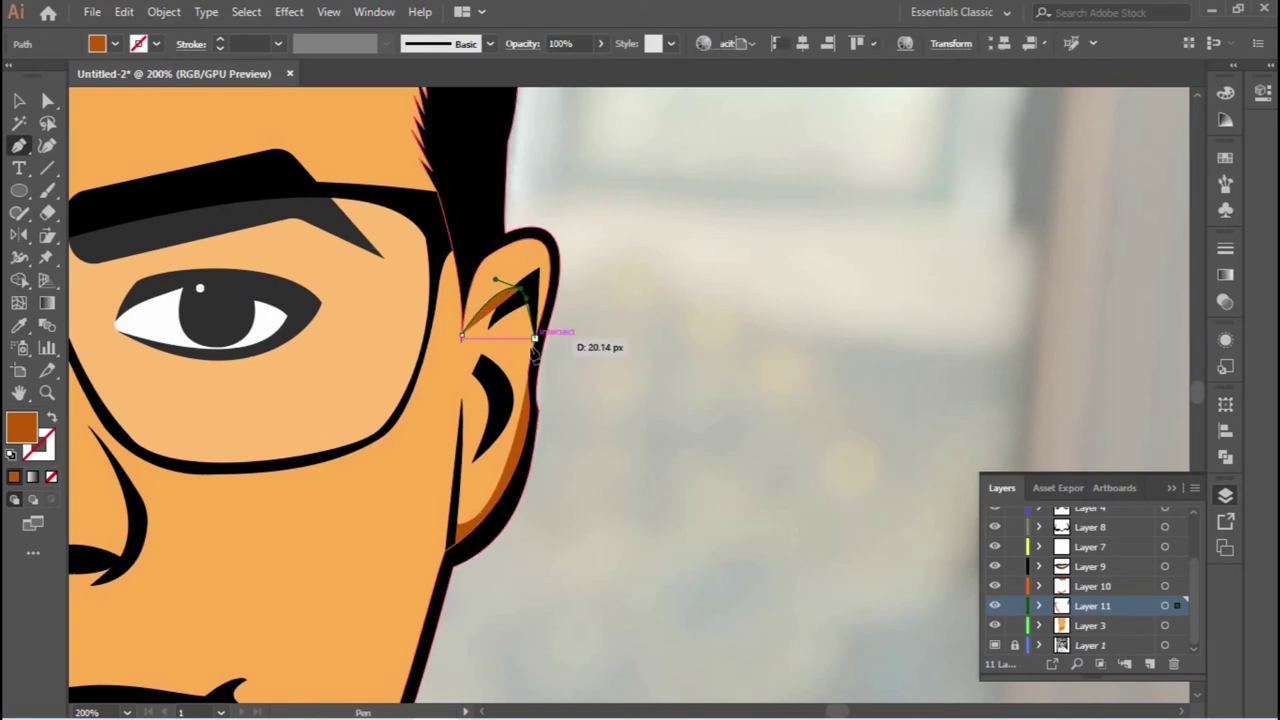
{"action": "left_click_drag", "start_coordinate": [535, 318], "coordinate": [535, 320]}
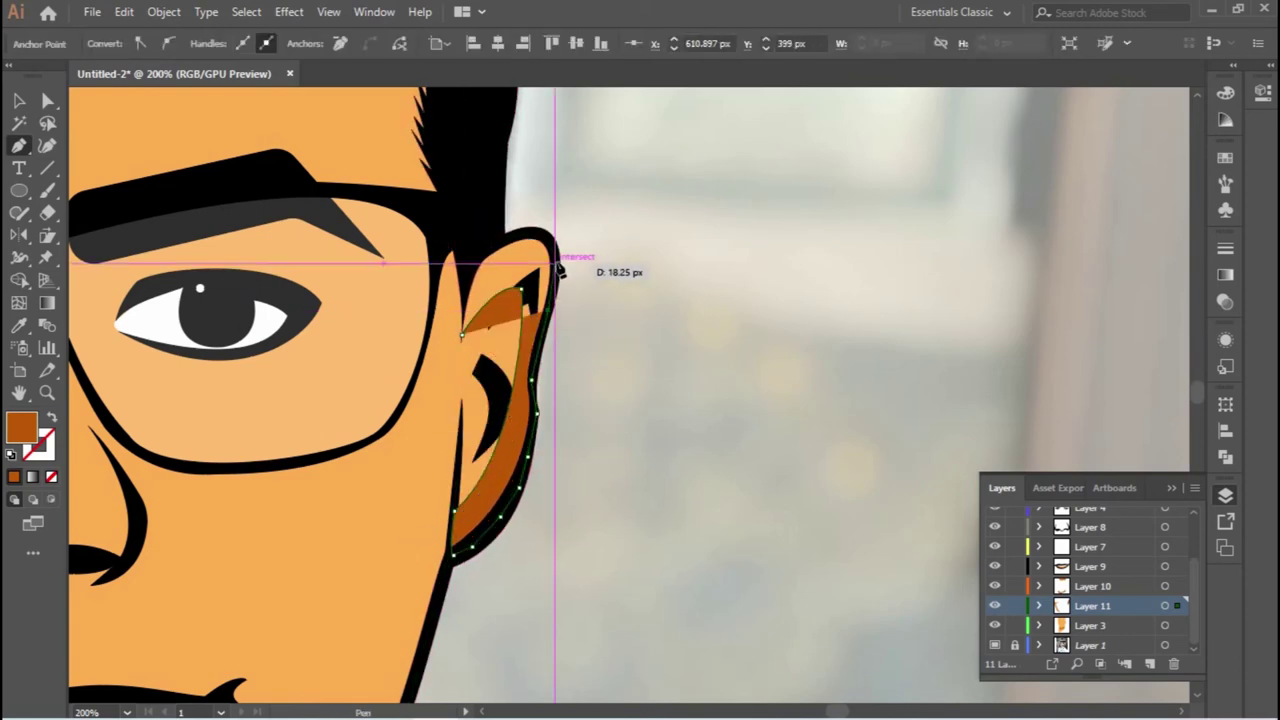
{"action": "scroll", "coordinate": [447, 331], "scroll_direction": "up", "scroll_amount": 3}
{"action": "scroll", "coordinate": [495, 358], "scroll_direction": "down", "scroll_amount": 3}
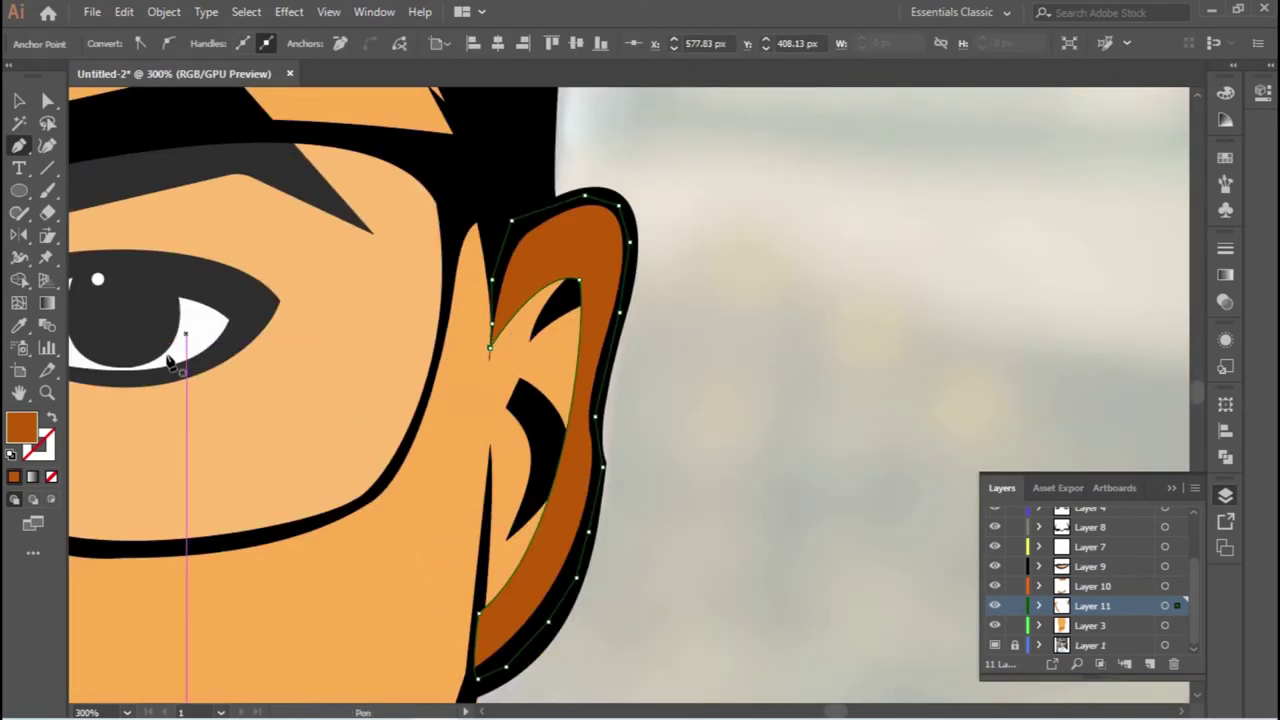
{"action": "scroll", "coordinate": [372, 290], "scroll_direction": "down", "scroll_amount": 4}
{"action": "key", "text": "i"}
{"action": "scroll", "coordinate": [383, 487], "scroll_direction": "up", "scroll_amount": 2}
{"action": "scroll", "coordinate": [410, 528], "scroll_direction": "down", "scroll_amount": 5}
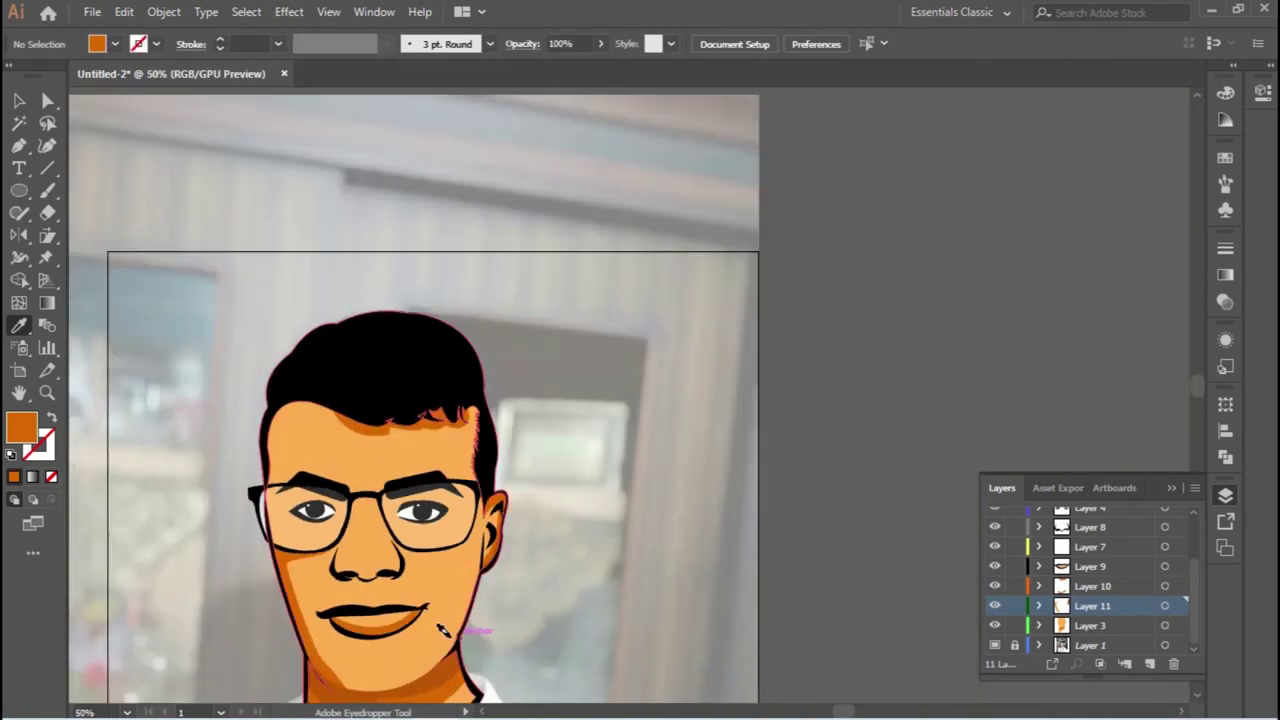
{"action": "scroll", "coordinate": [594, 614], "scroll_direction": "up", "scroll_amount": 2}
{"action": "scroll", "coordinate": [833, 408], "scroll_direction": "up", "scroll_amount": 1}
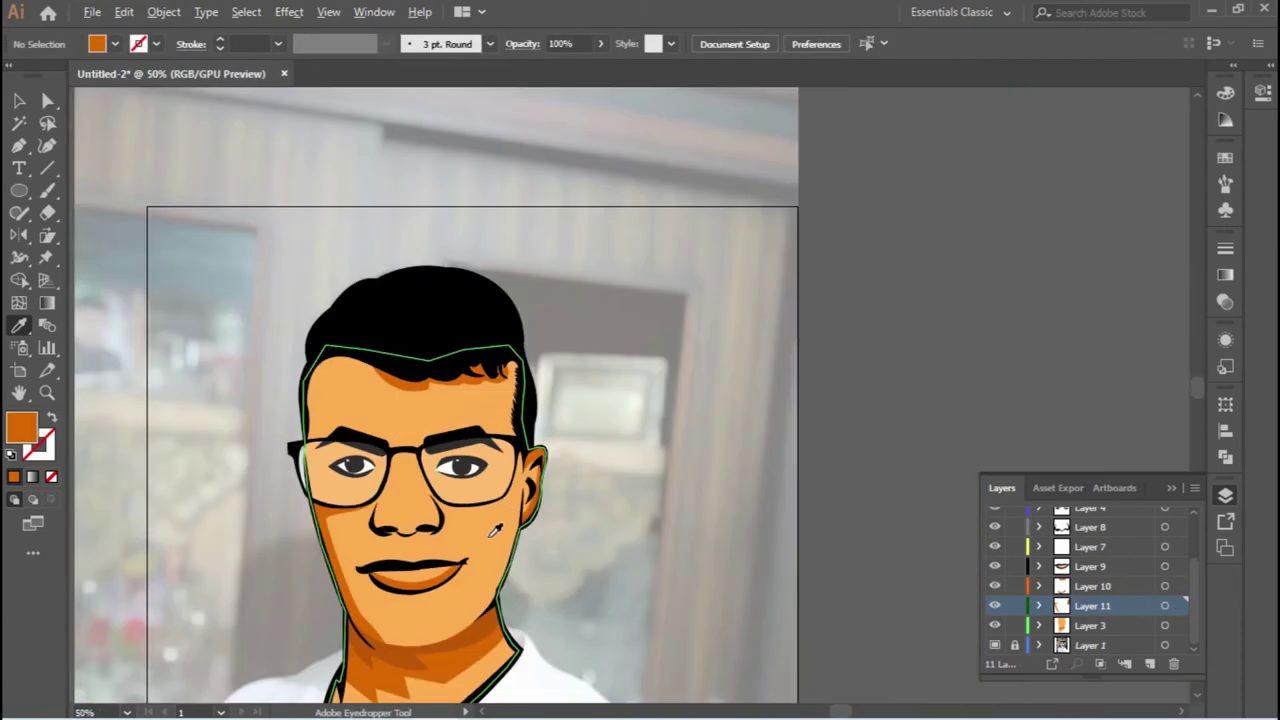
{"action": "scroll", "coordinate": [537, 418], "scroll_direction": "up", "scroll_amount": 3}
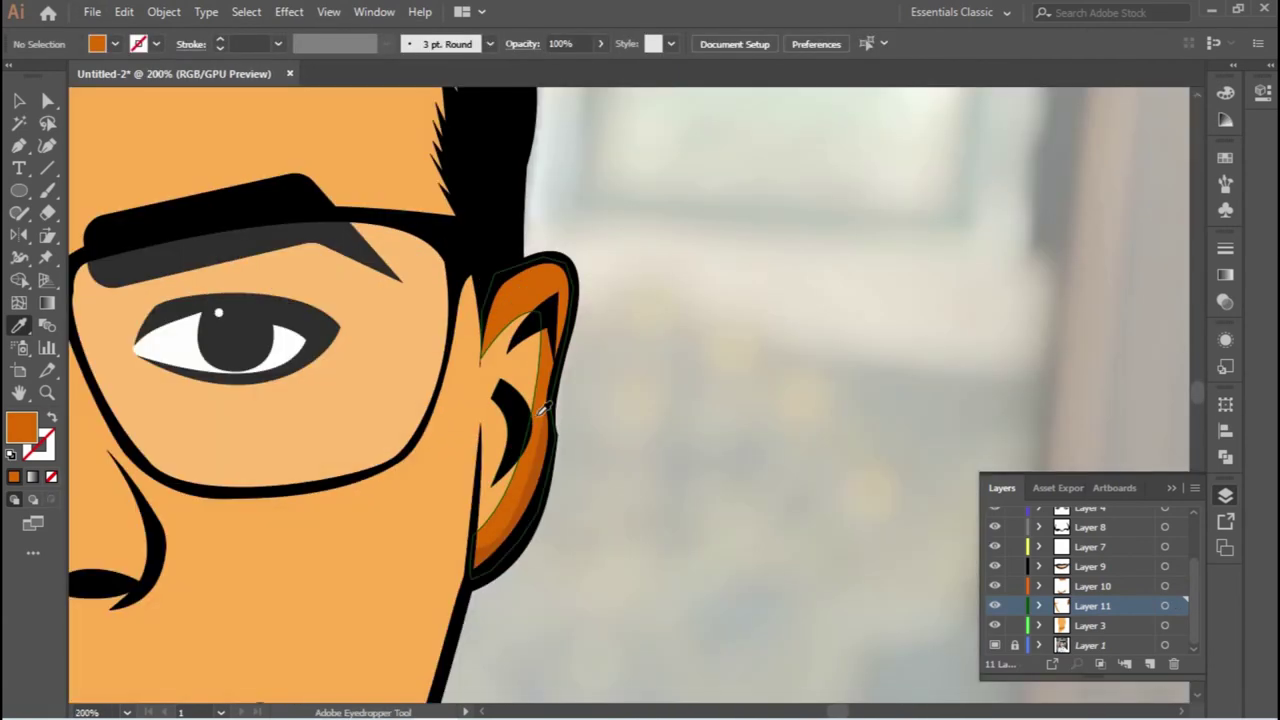
{"action": "key", "text": "ctrl+z"}
Draw a seven-anchor shading shape around the upper ear rim and colour it.
{"action": "key", "text": "p"}
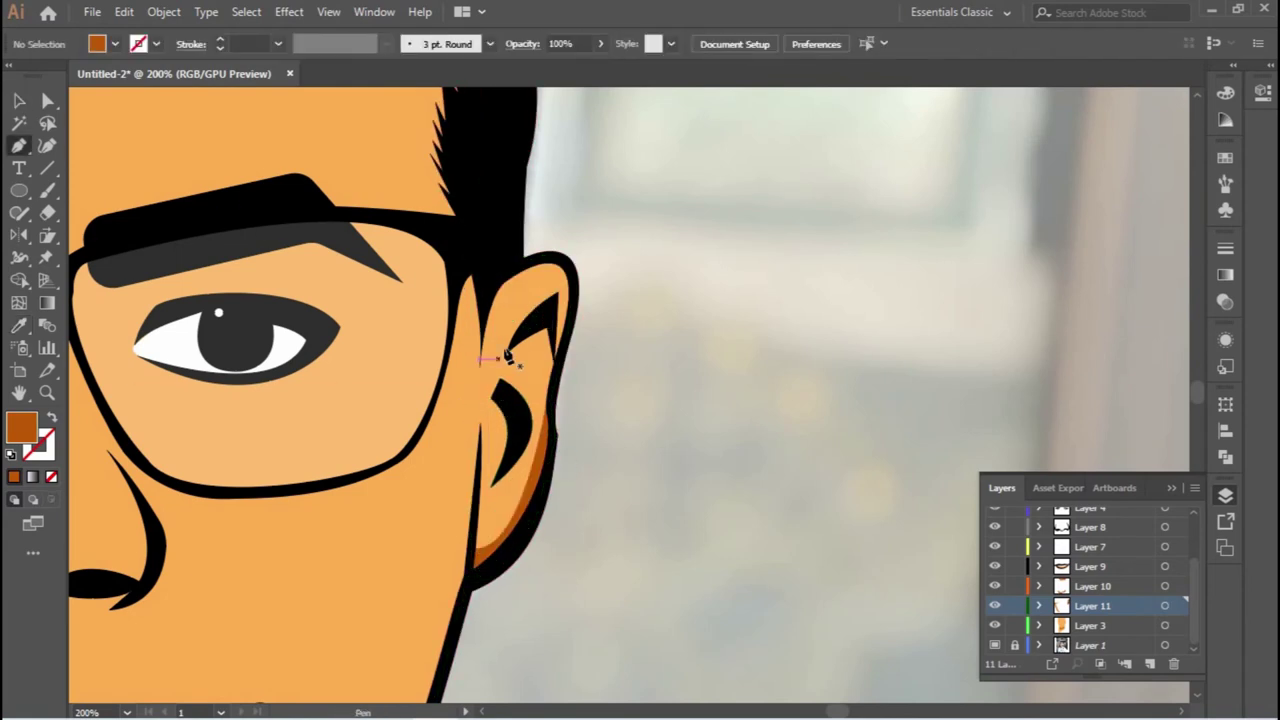
{"action": "left_click", "coordinate": [491, 398]}
{"action": "left_click", "coordinate": [506, 352]}
{"action": "left_click", "coordinate": [554, 361]}
{"action": "left_click", "coordinate": [575, 307]}
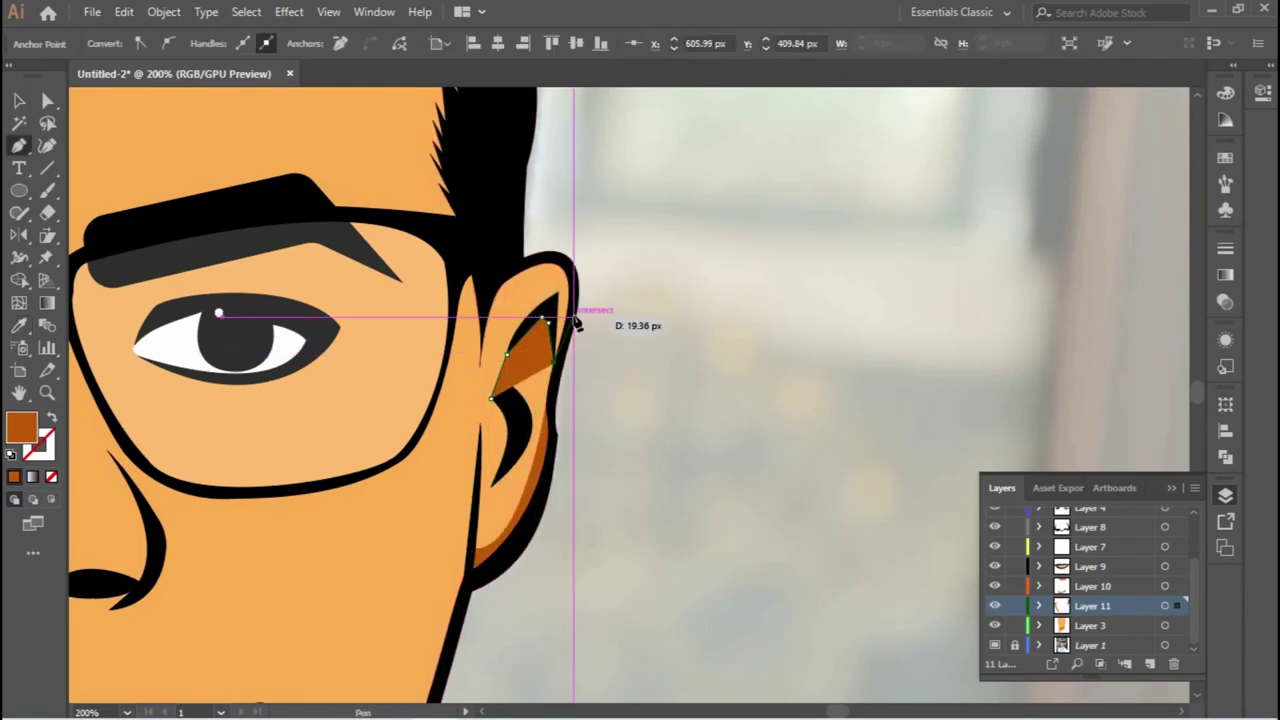
{"action": "left_click", "coordinate": [566, 264]}
{"action": "left_click", "coordinate": [518, 260]}
{"action": "left_click", "coordinate": [488, 292]}
{"action": "scroll", "coordinate": [455, 403], "scroll_direction": "down", "scroll_amount": 3}
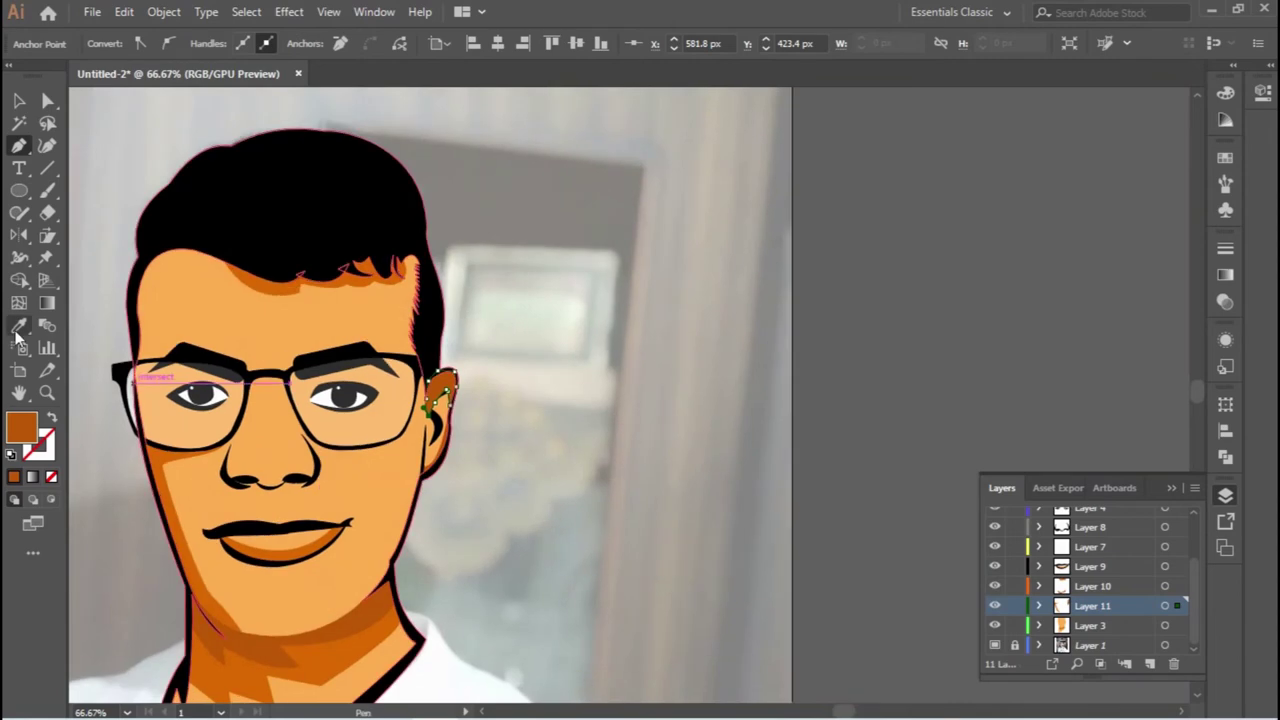
{"action": "scroll", "coordinate": [461, 447], "scroll_direction": "up", "scroll_amount": 2}
{"action": "key", "text": "i"}
{"action": "scroll", "coordinate": [488, 399], "scroll_direction": "up", "scroll_amount": 2}
{"action": "scroll", "coordinate": [420, 450], "scroll_direction": "up", "scroll_amount": 2}
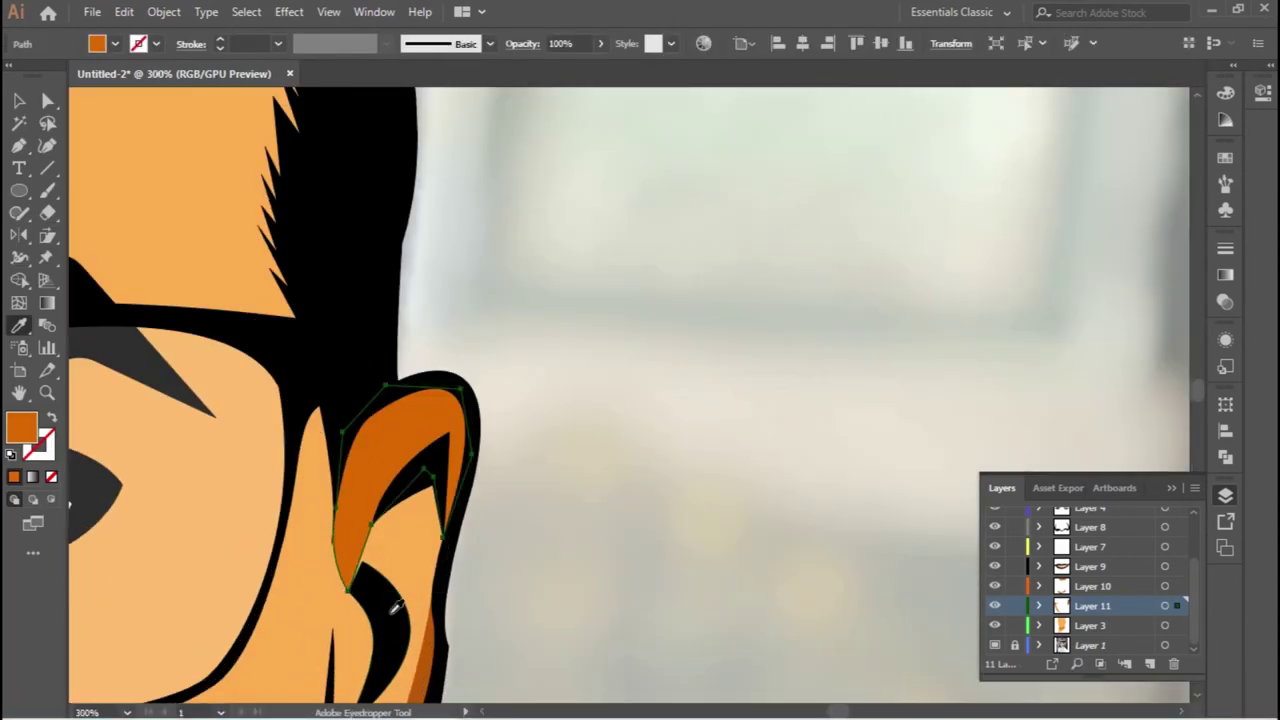
{"action": "scroll", "coordinate": [400, 460], "scroll_direction": "up", "scroll_amount": 2}
{"action": "key", "text": "p"}
{"action": "left_click", "coordinate": [340, 575]}
Draw a sliver along the ear's lower edge and fill it with the sampled darker orange.
{"action": "scroll", "coordinate": [780, 314], "scroll_direction": "down", "scroll_amount": 2}
{"action": "left_click", "coordinate": [530, 289]}
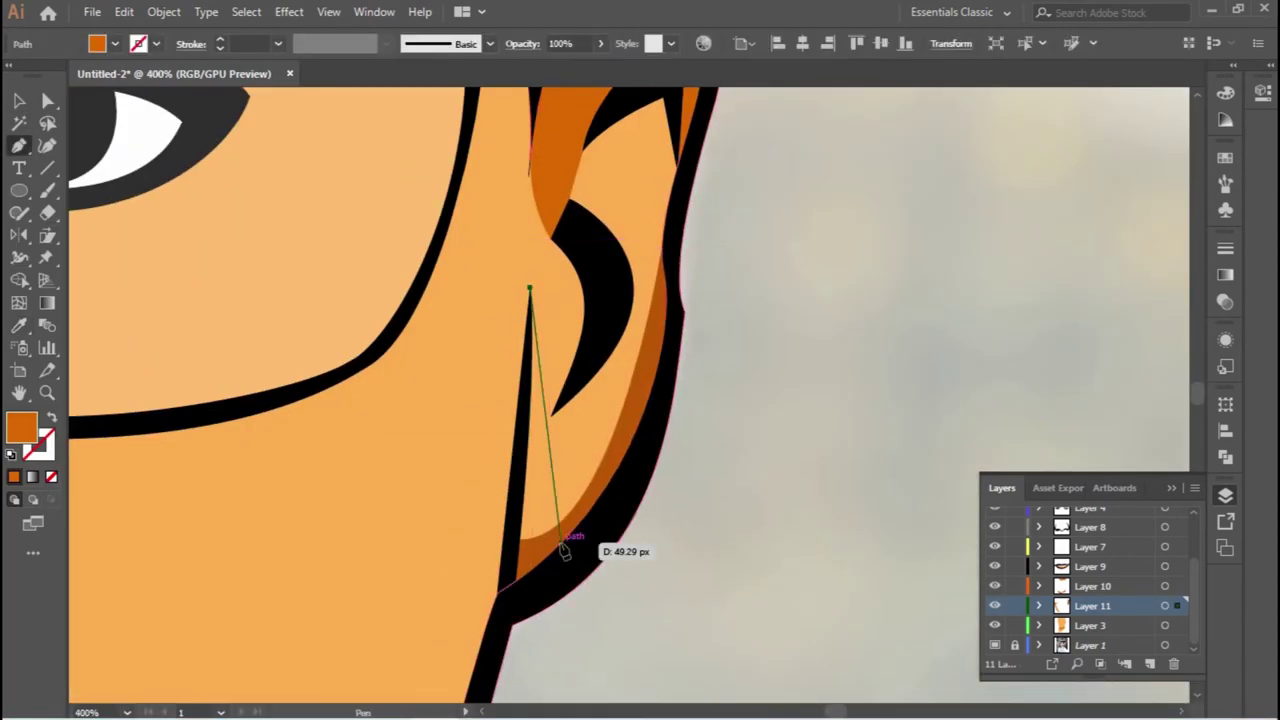
{"action": "left_click", "coordinate": [512, 591]}
{"action": "left_click_drag", "start_coordinate": [545, 578], "coordinate": [518, 528]}
{"action": "left_click", "coordinate": [623, 526], "text": "ctrl"}
{"action": "scroll", "coordinate": [623, 526], "scroll_direction": "down", "scroll_amount": 2}
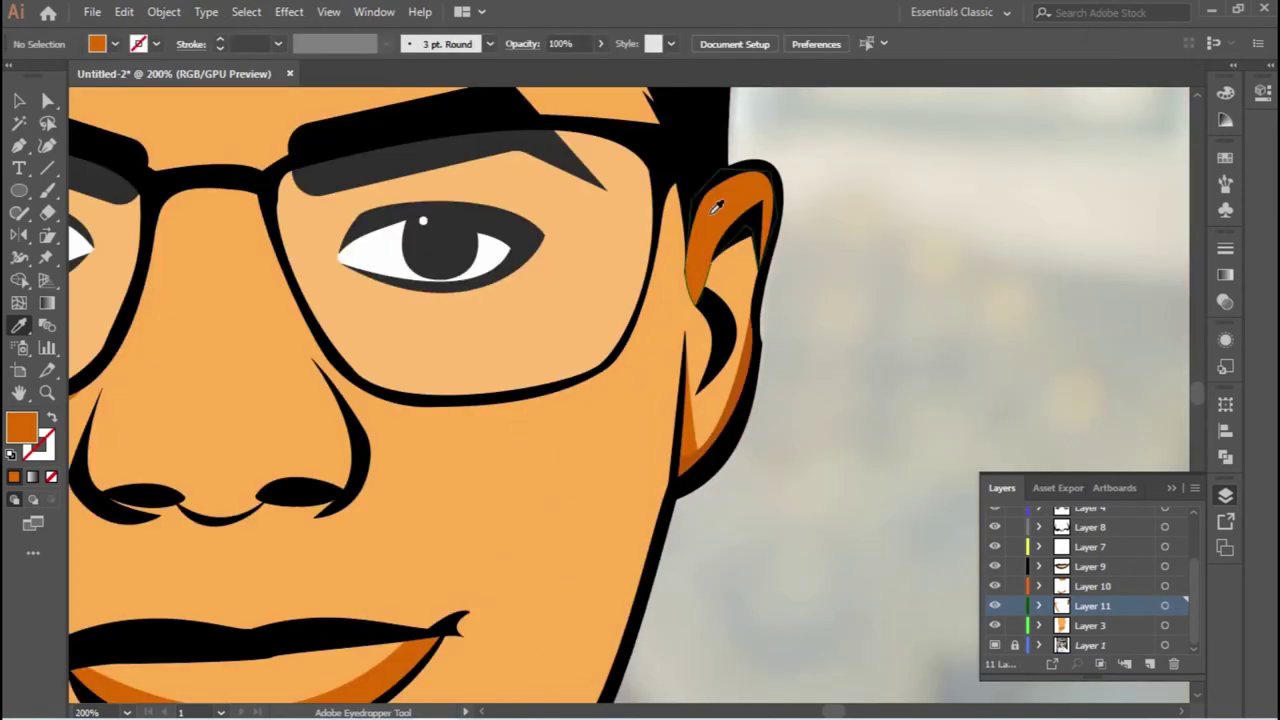
{"action": "scroll", "coordinate": [520, 343], "scroll_direction": "up", "scroll_amount": 2}
{"action": "left_click", "coordinate": [537, 356]}
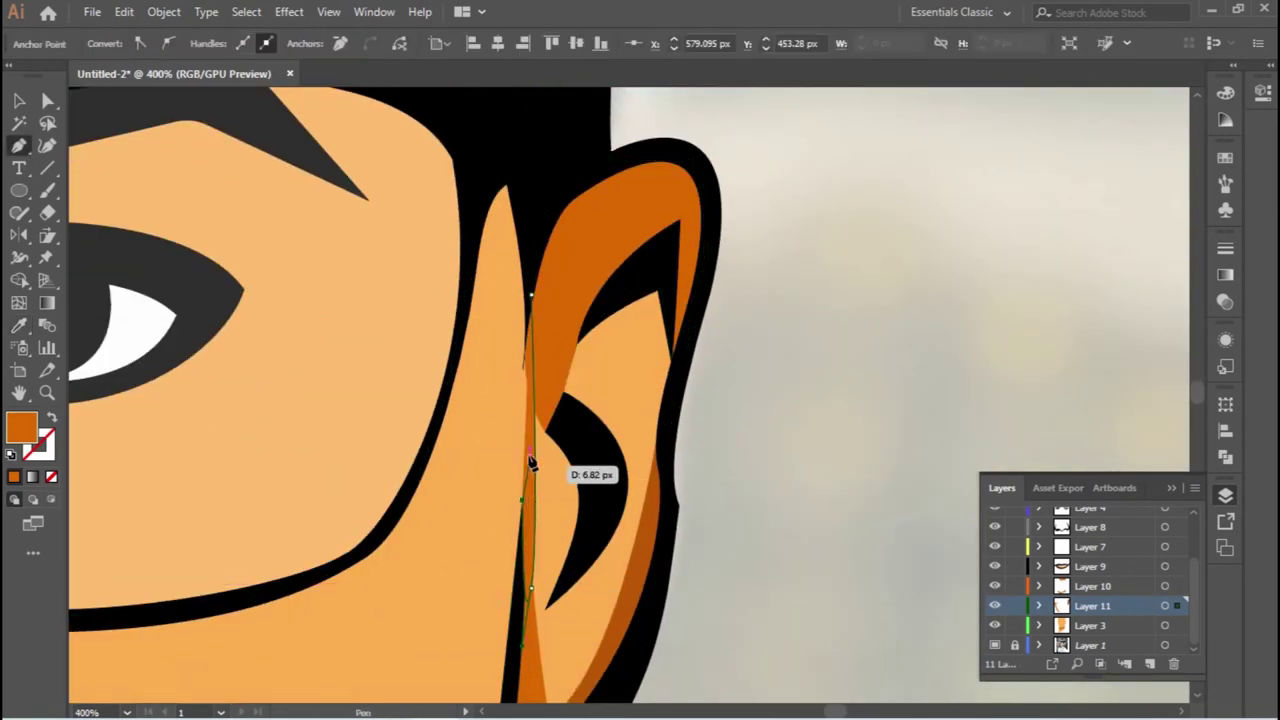
{"action": "key", "text": "i"}
{"action": "left_click", "coordinate": [670, 535]}
{"action": "left_click", "coordinate": [771, 323], "text": "ctrl"}
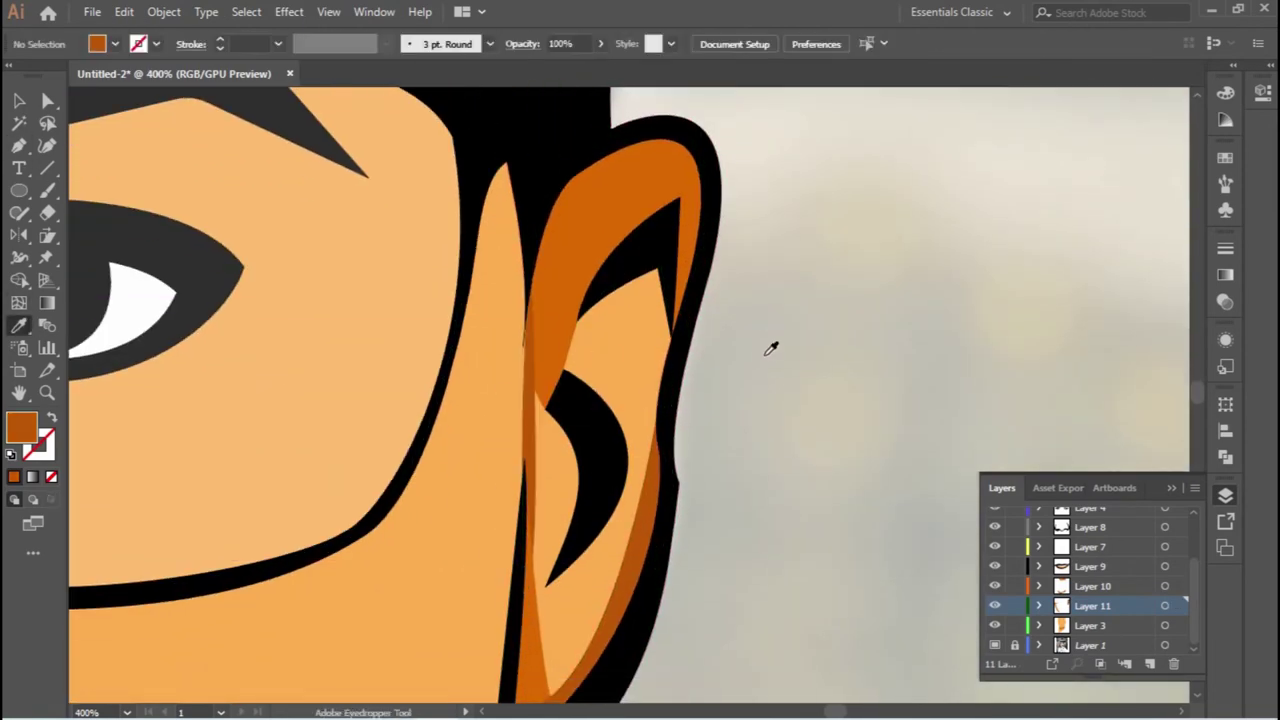
Draw a dark orange wedge shape inside the ear.
{"action": "scroll", "coordinate": [771, 349], "scroll_direction": "down", "scroll_amount": 2}
{"action": "scroll", "coordinate": [751, 354], "scroll_direction": "up", "scroll_amount": 1}
{"action": "left_click", "coordinate": [19, 145]}
{"action": "left_click", "coordinate": [712, 374]}
{"action": "left_click", "coordinate": [652, 404]}
{"action": "left_click", "coordinate": [722, 410]}
Draw an orange sliver along the ear's inner edge.
{"action": "left_click", "coordinate": [627, 470]}
{"action": "left_click", "coordinate": [634, 606]}
{"action": "scroll", "coordinate": [814, 491], "scroll_direction": "down", "scroll_amount": 2}
{"action": "left_click", "coordinate": [620, 387]}
{"action": "left_click", "coordinate": [840, 377], "text": "ctrl"}
{"action": "key", "text": "i"}
{"action": "scroll", "coordinate": [823, 477], "scroll_direction": "down", "scroll_amount": 3}
{"action": "scroll", "coordinate": [577, 497], "scroll_direction": "up", "scroll_amount": 3}
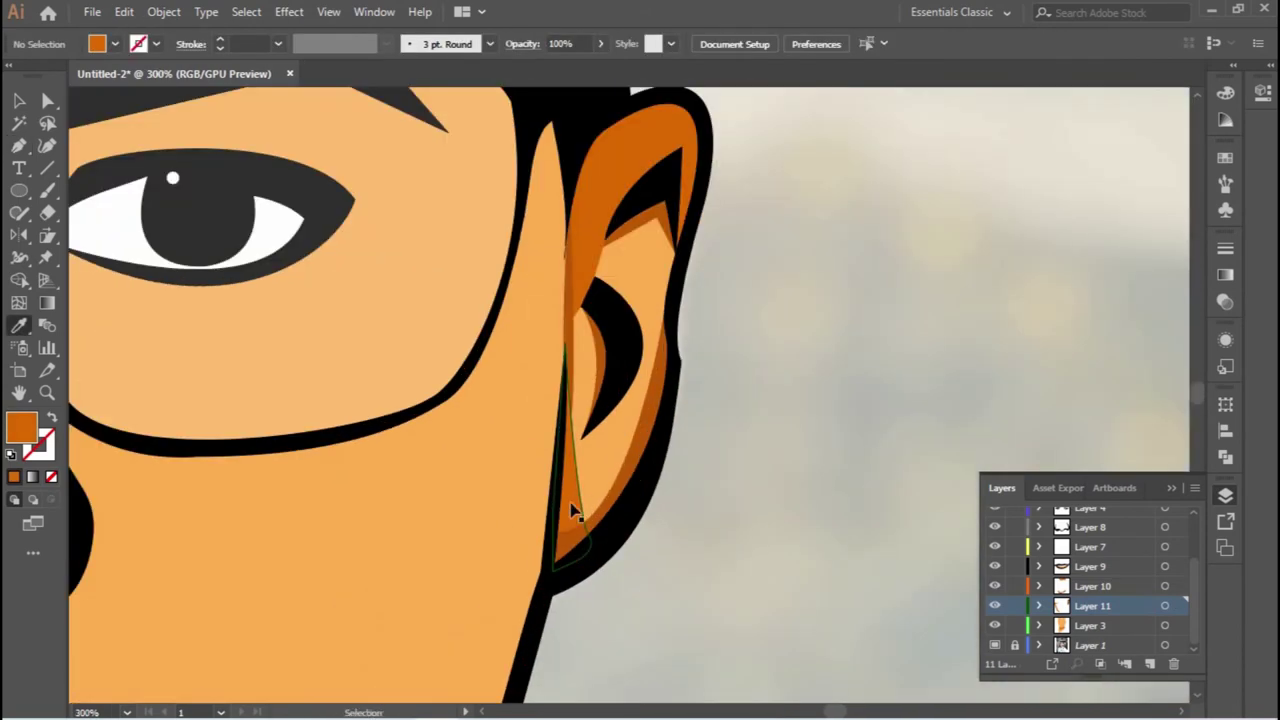
Reshape the sliver's bottom tip by dragging its anchor with Direct Selection.
{"action": "key", "text": "a"}
{"action": "left_click", "coordinate": [571, 537]}
{"action": "scroll", "coordinate": [580, 420], "scroll_direction": "up", "scroll_amount": 2}
{"action": "left_click_drag", "start_coordinate": [563, 500], "coordinate": [560, 568]}
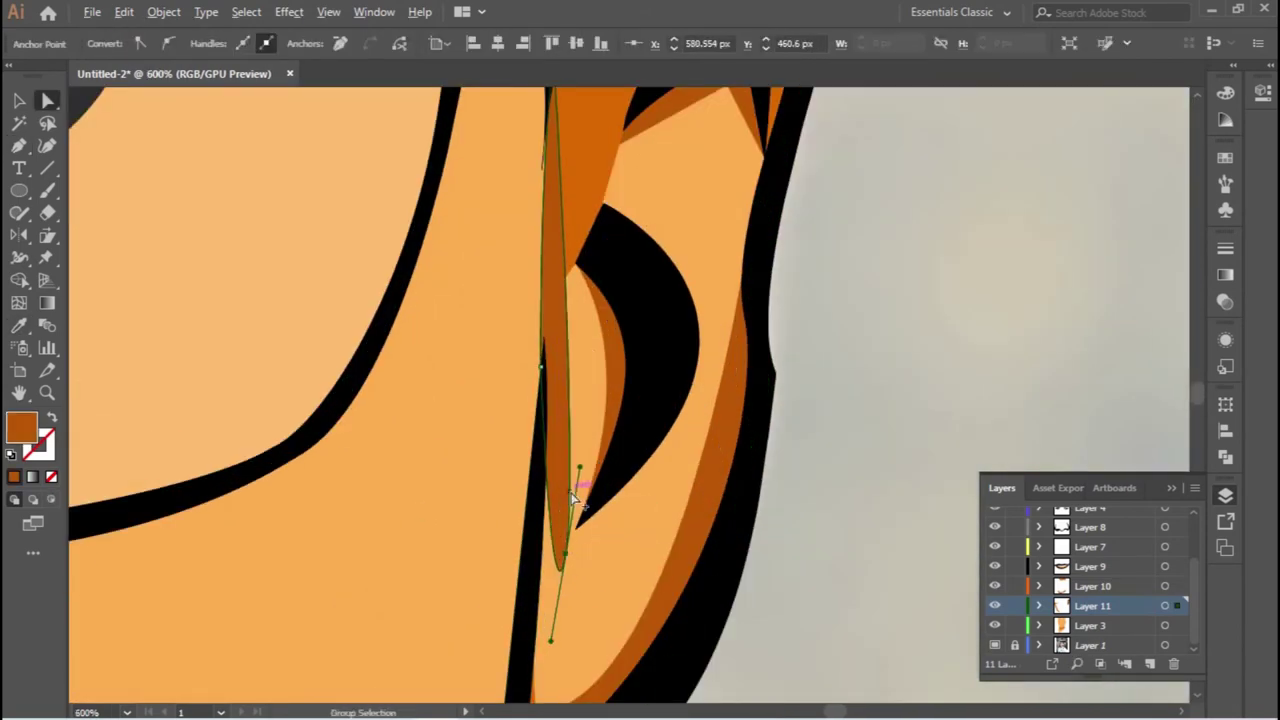
{"action": "scroll", "coordinate": [563, 449], "scroll_direction": "down", "scroll_amount": 2}
{"action": "scroll", "coordinate": [545, 300], "scroll_direction": "up", "scroll_amount": 2}
Start new paths at the sliver's tip and along its edge to extend the ear shading.
{"action": "key", "text": "p"}
{"action": "left_click", "coordinate": [543, 220]}
{"action": "left_click_drag", "start_coordinate": [558, 380], "coordinate": [549, 262]}
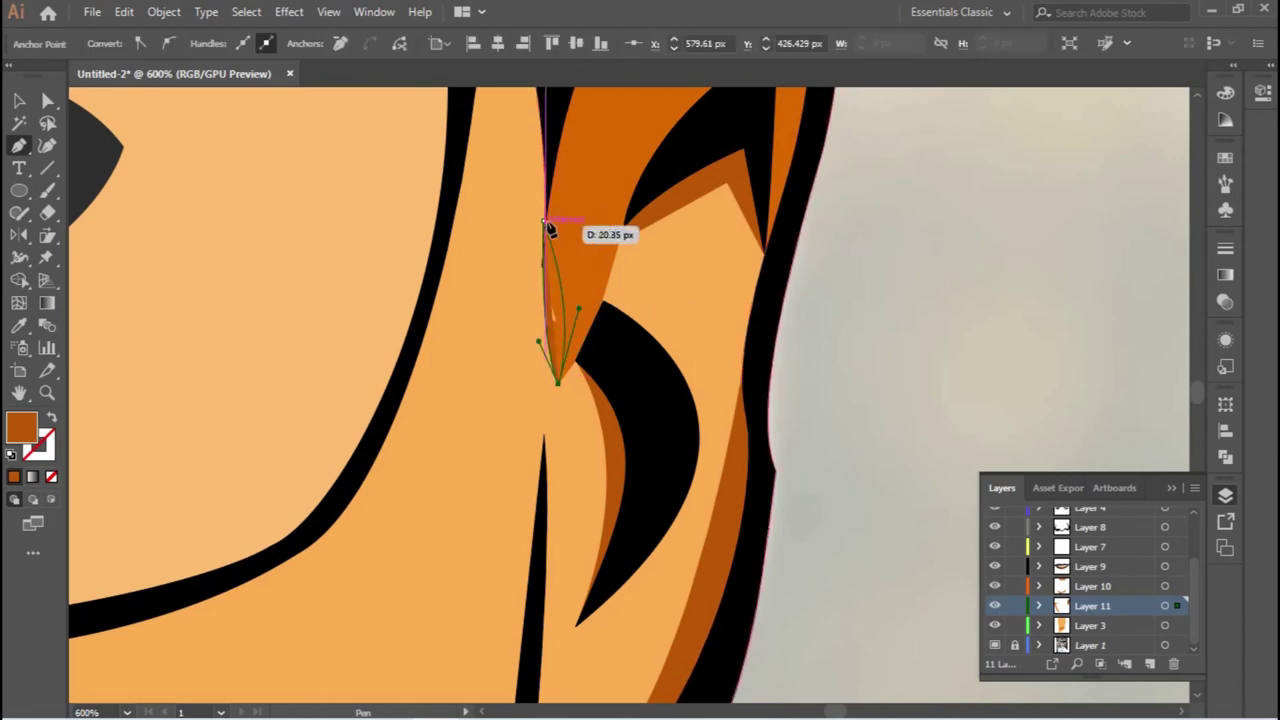
{"action": "scroll", "coordinate": [857, 371], "scroll_direction": "down", "scroll_amount": 2}
{"action": "scroll", "coordinate": [457, 343], "scroll_direction": "up", "scroll_amount": 5}
{"action": "left_click", "coordinate": [451, 277]}
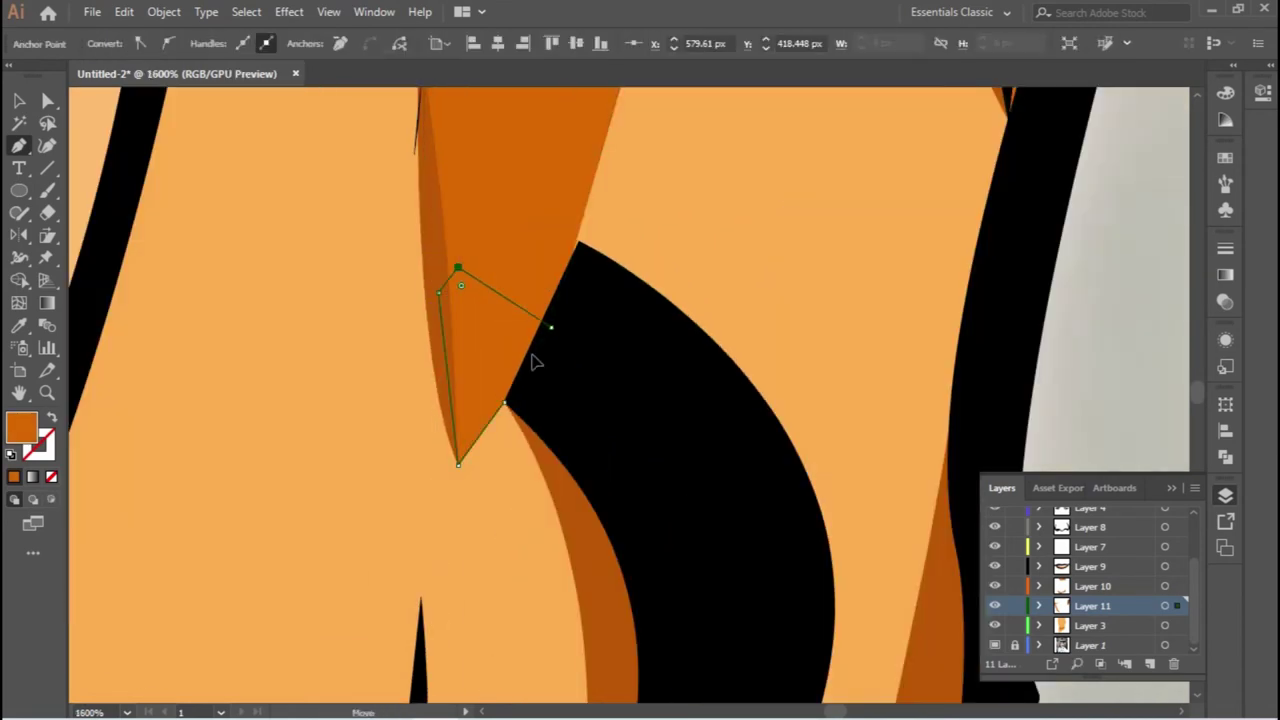
{"action": "scroll", "coordinate": [115, 130], "scroll_direction": "up", "scroll_amount": 2}
{"action": "left_click", "coordinate": [634, 443]}
{"action": "left_click", "coordinate": [620, 600]}
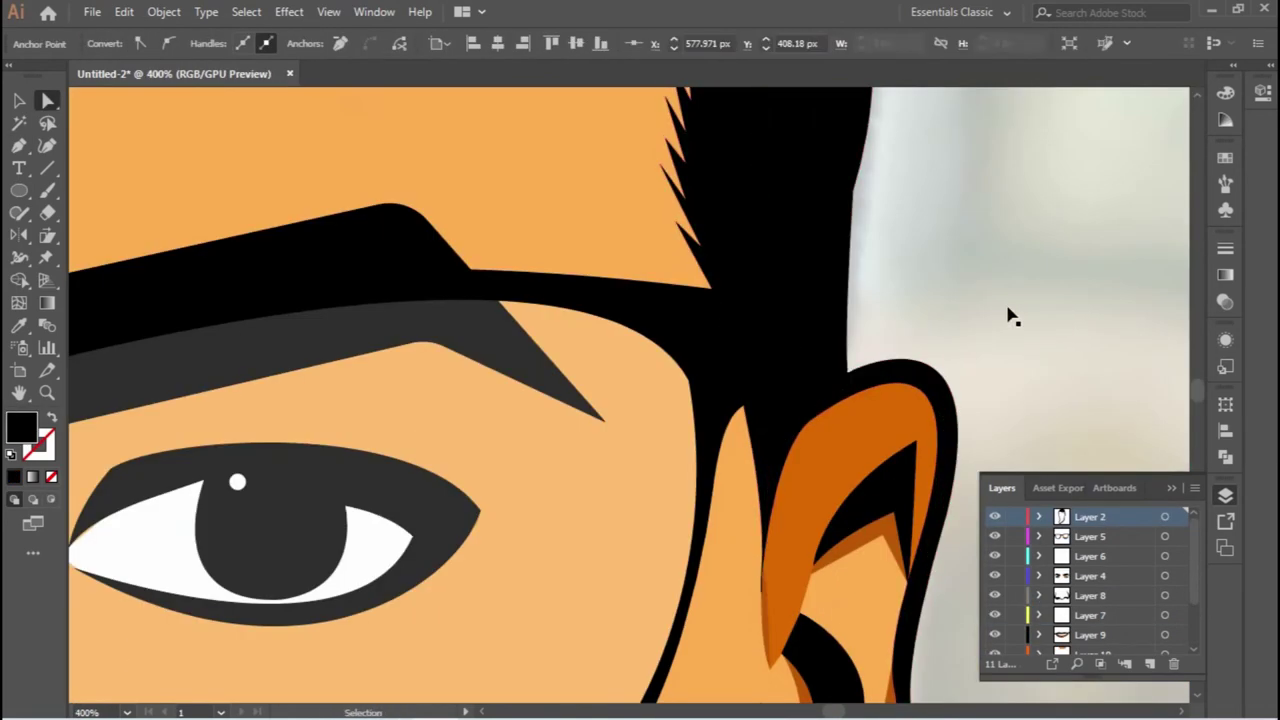
{"action": "scroll", "coordinate": [1010, 316], "scroll_direction": "down", "scroll_amount": 5}
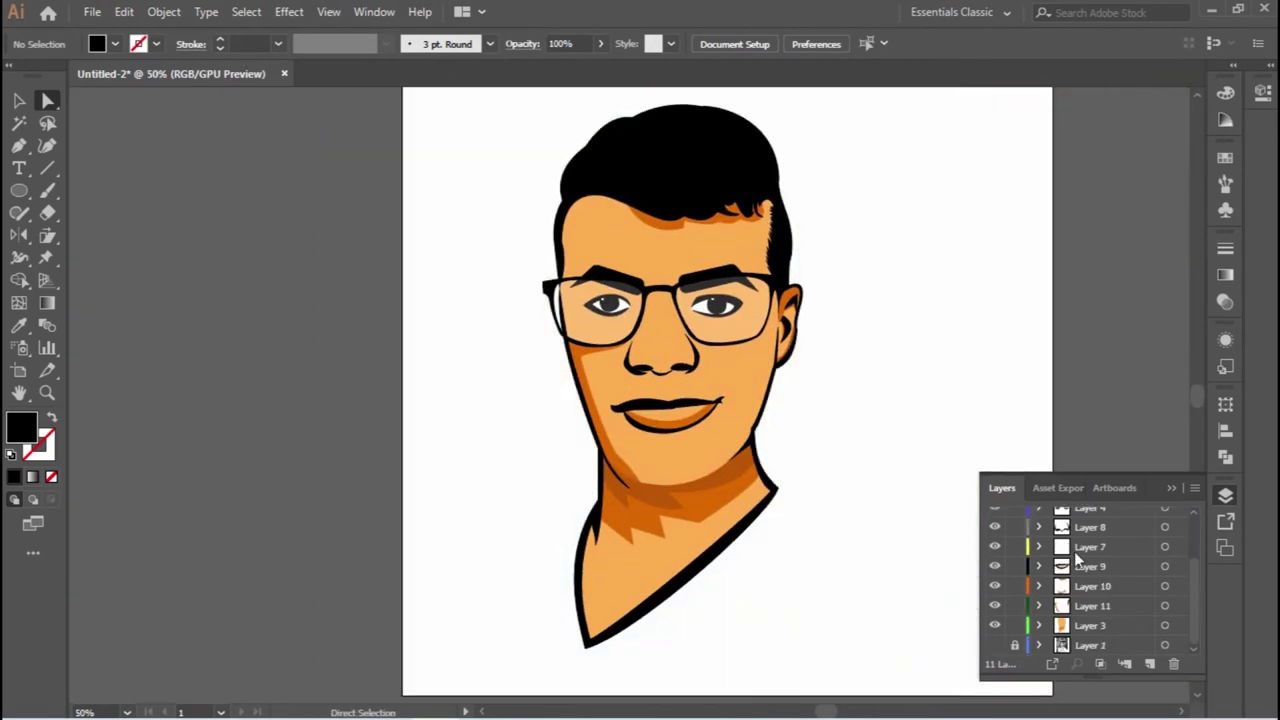
Hide the portrait's layer to leave a blank artboard with the centre guides.
{"action": "left_click", "coordinate": [720, 449]}
{"action": "left_click", "coordinate": [980, 306]}
{"action": "scroll", "coordinate": [712, 363], "scroll_direction": "up", "scroll_amount": 5}
{"action": "scroll", "coordinate": [945, 505], "scroll_direction": "down", "scroll_amount": 5}
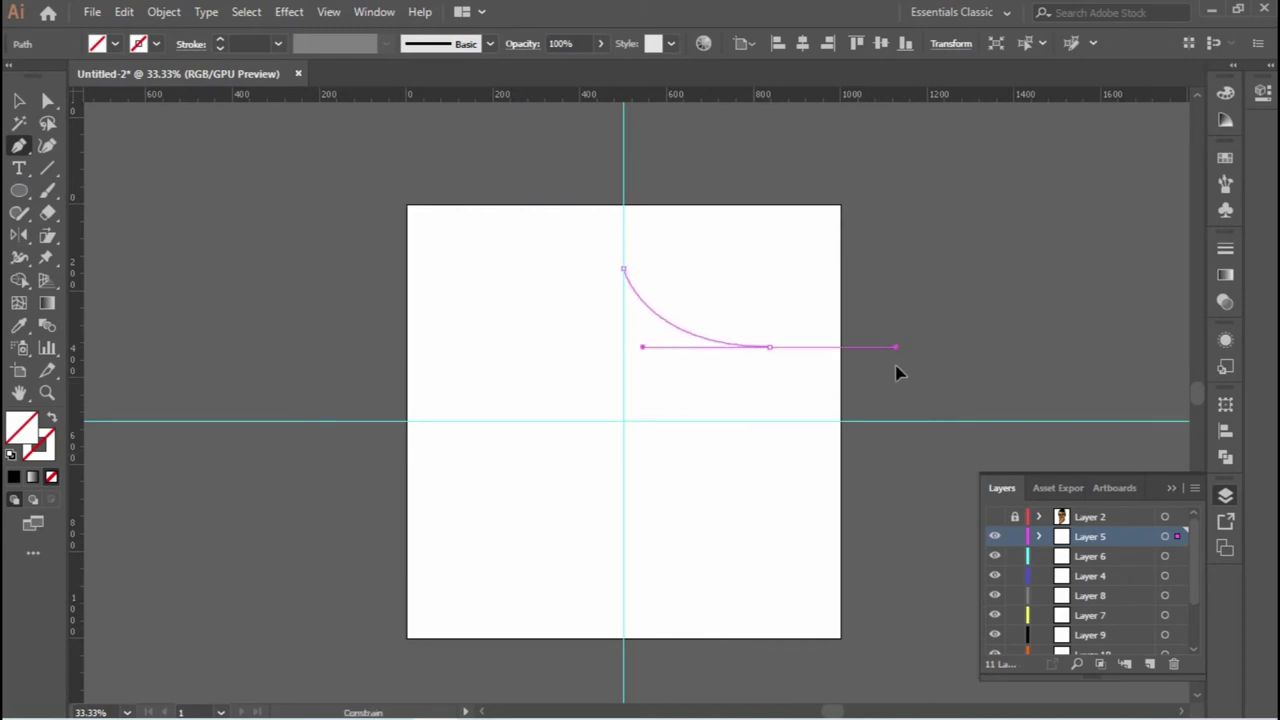
Close the half-shield path with bottom and top points on the centre guide, then select it.
{"action": "left_click", "coordinate": [623, 594]}
{"action": "left_click", "coordinate": [623, 269]}
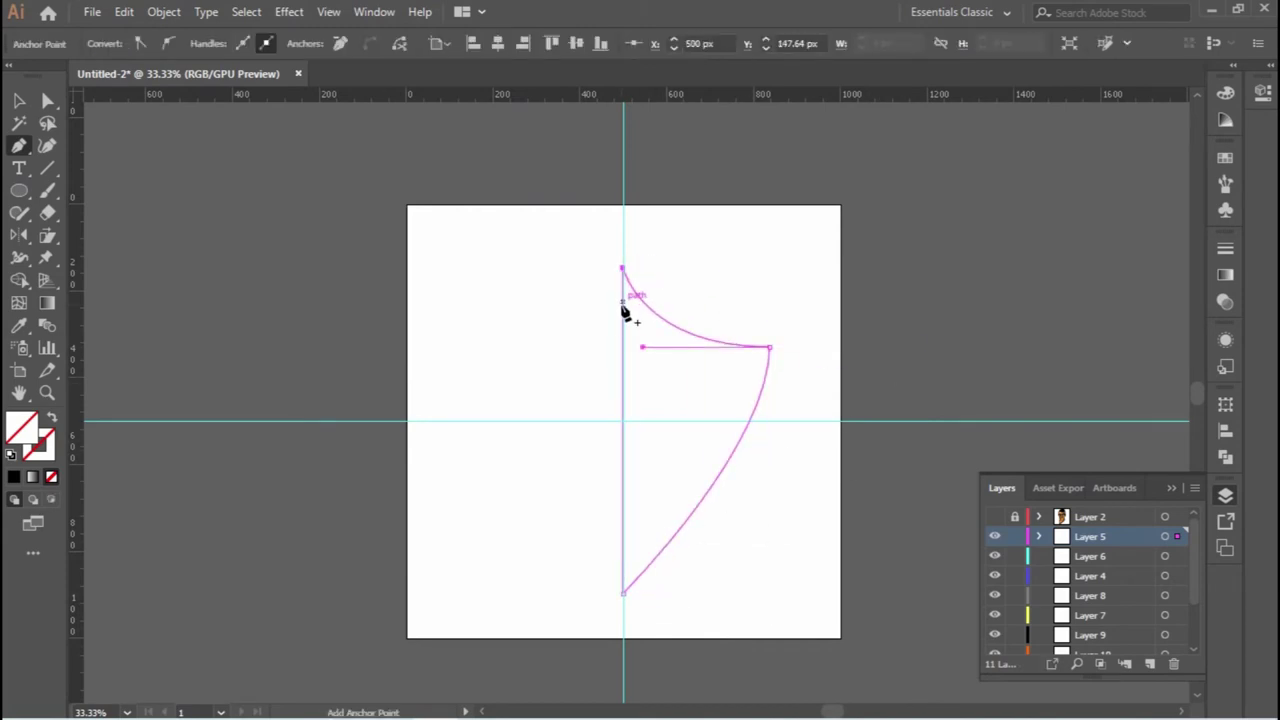
{"action": "key", "text": "v"}
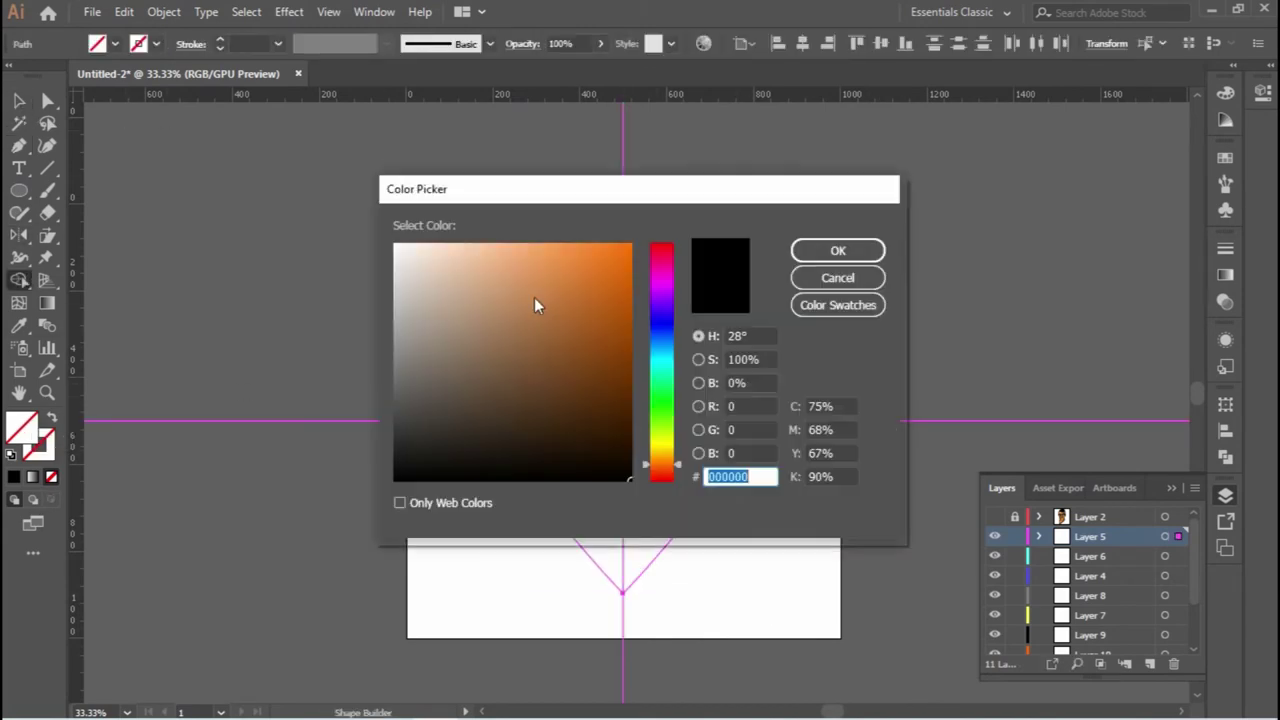
{"action": "left_click", "coordinate": [695, 383]}
Add an inset outline to the shield with an Offset Path of -10, then select the outer ring.
{"action": "left_click", "coordinate": [164, 11]}
{"action": "left_click", "coordinate": [400, 400]}
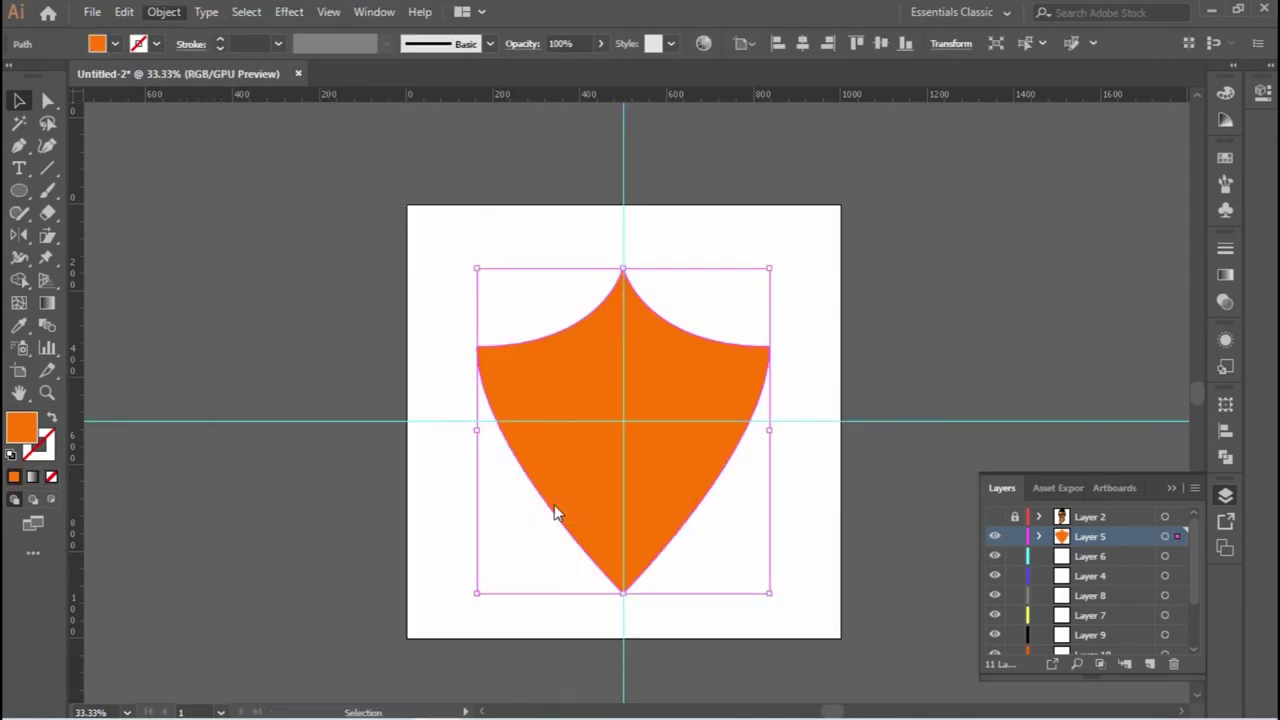
{"action": "type", "text": "-10"}
{"action": "key", "text": "Tab"}
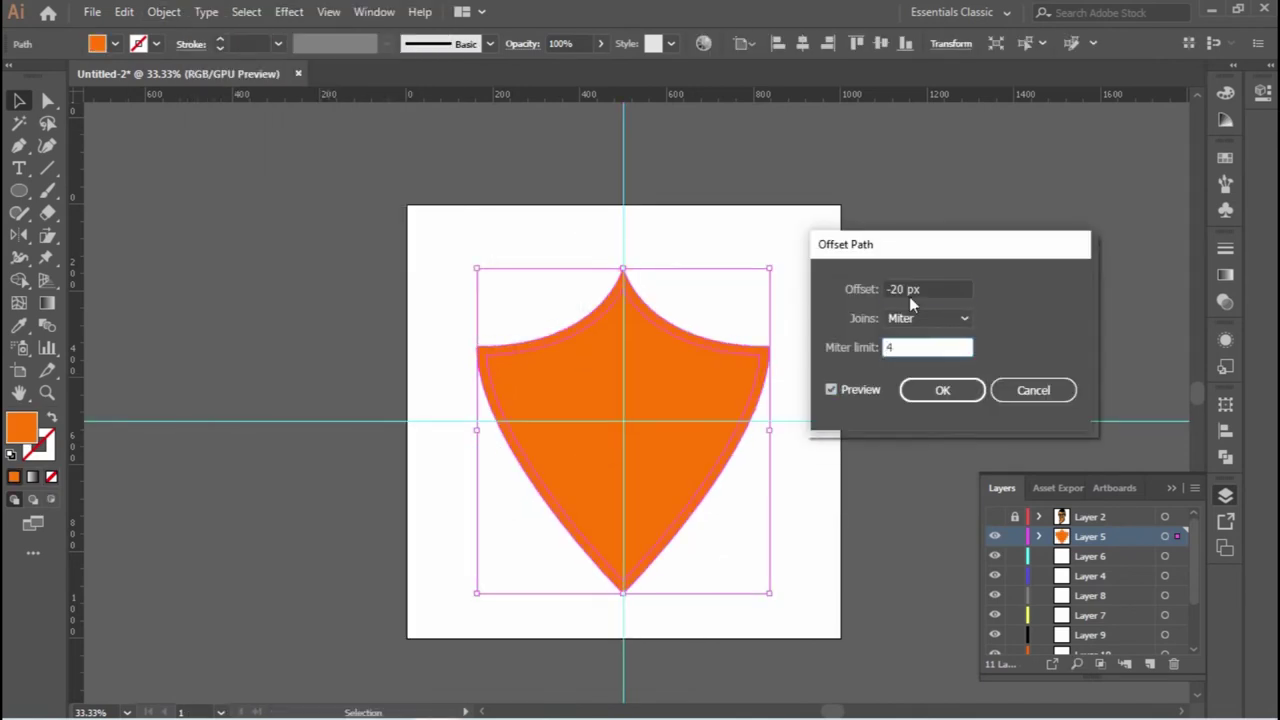
{"action": "key", "text": "Return"}
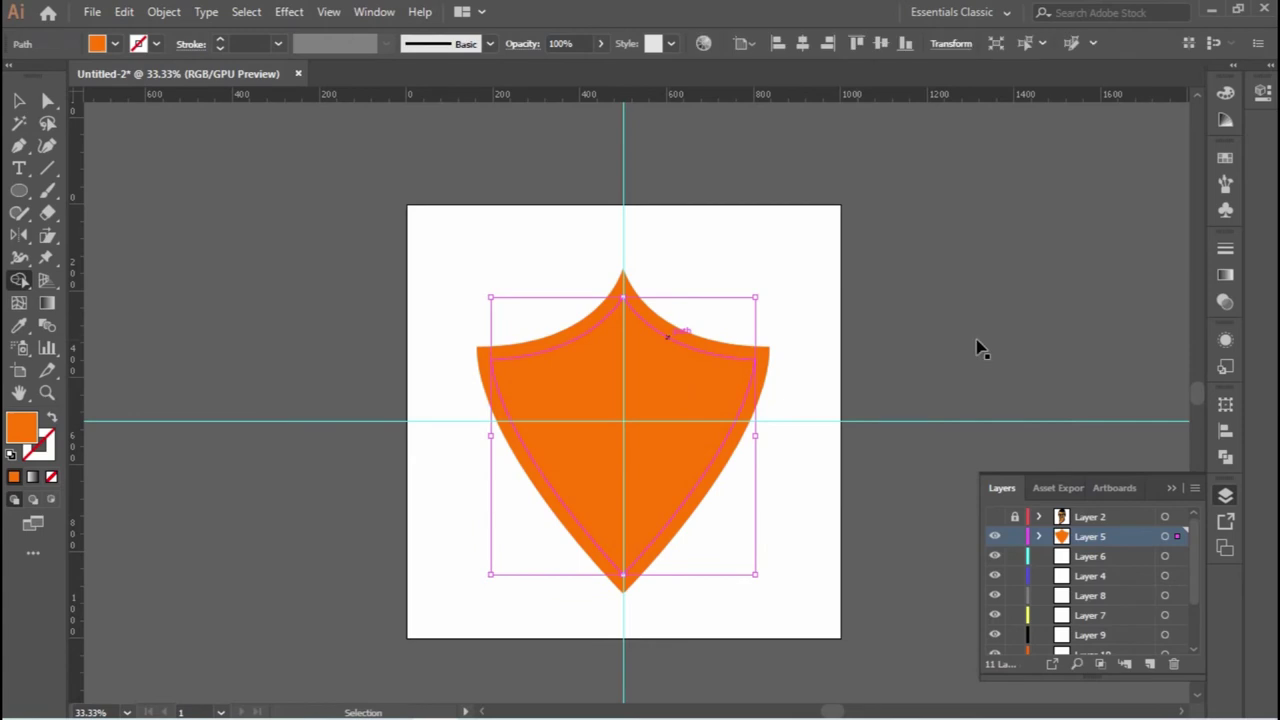
{"action": "left_click", "coordinate": [1226, 275]}
{"action": "left_click", "coordinate": [115, 44]}
{"action": "left_click", "coordinate": [15, 161]}
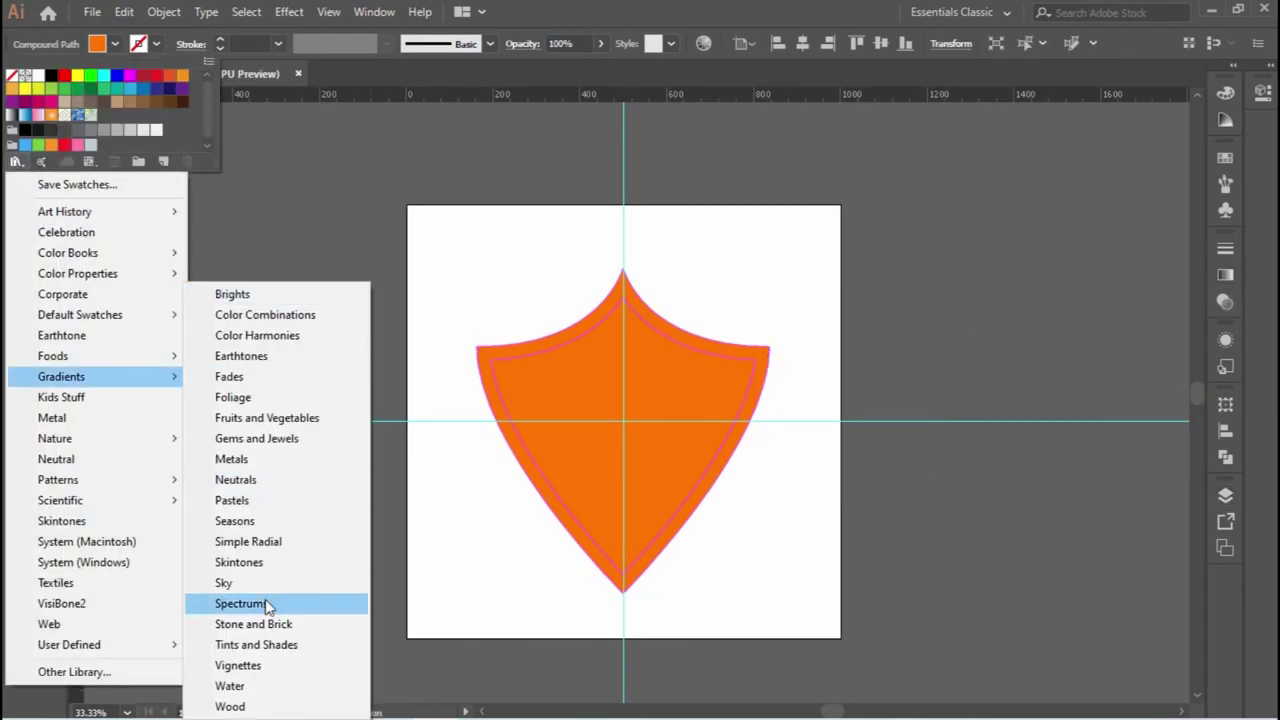
Apply a Metals gradient swatch to the shield's outer rim.
{"action": "left_click", "coordinate": [231, 459]}
{"action": "mouse_move", "coordinate": [600, 318]}
{"action": "left_mouse_down"}
{"action": "mouse_move", "coordinate": [963, 200]}
{"action": "mouse_move", "coordinate": [1020, 144]}
{"action": "left_mouse_up"}
{"action": "left_click", "coordinate": [955, 264]}
{"action": "left_click", "coordinate": [894, 352]}
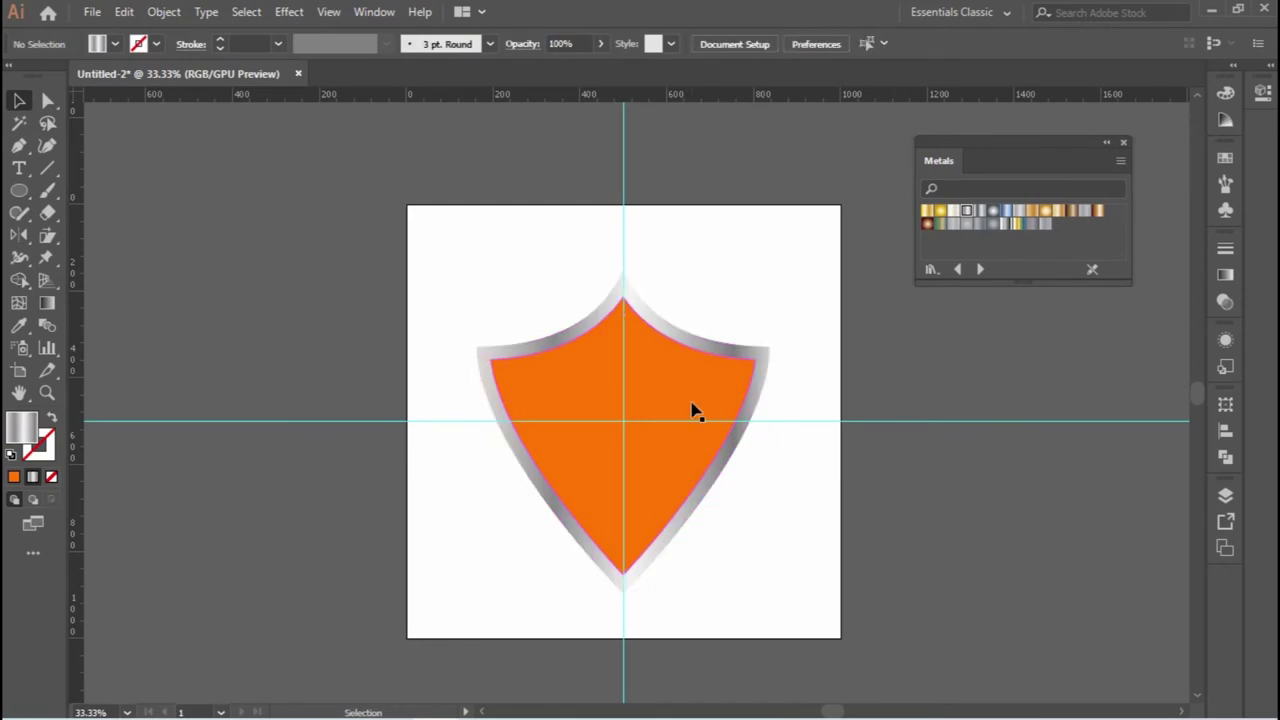
Shrink the rim shape slightly inward, fill it black and set its opacity to 18%.
{"action": "left_click", "coordinate": [692, 409]}
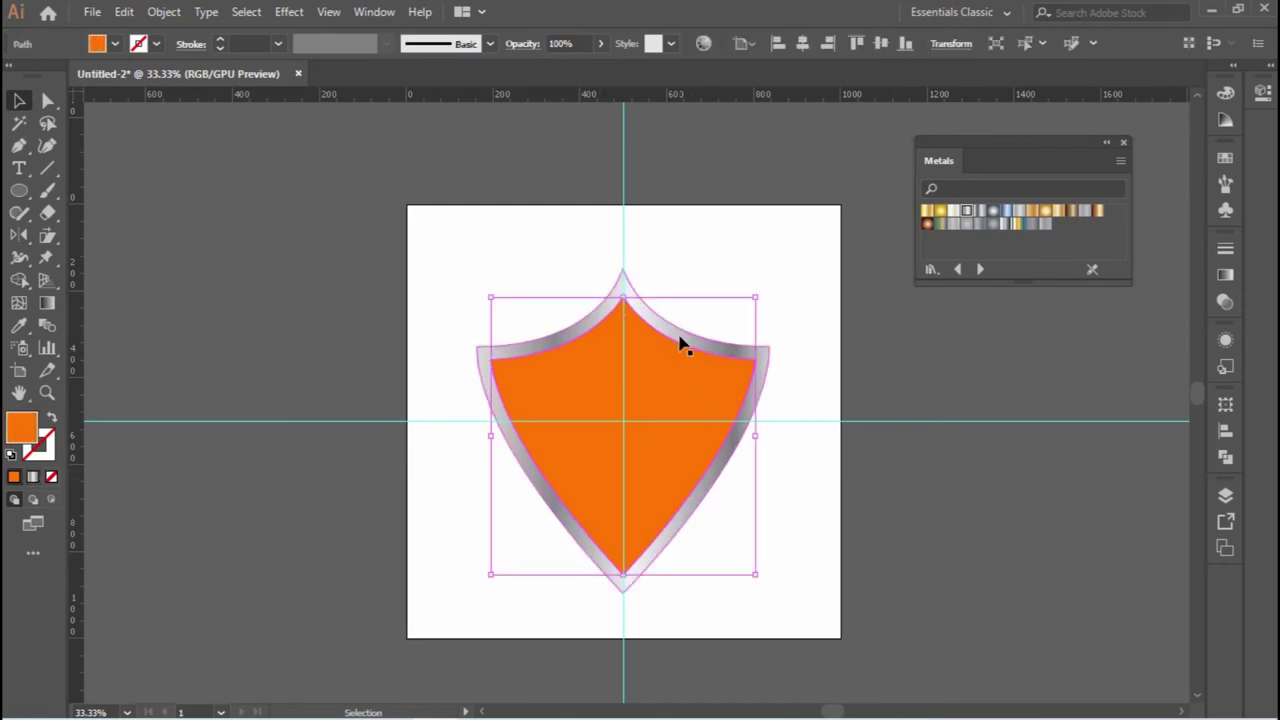
{"action": "left_click", "coordinate": [678, 342]}
{"action": "left_click_drag", "start_coordinate": [769, 268], "coordinate": [760, 278]}
{"action": "left_click", "coordinate": [115, 44]}
{"action": "left_click", "coordinate": [45, 78]}
{"action": "left_click", "coordinate": [1225, 301]}
{"action": "type", "text": "18"}
{"action": "key", "text": "Return"}
Inspect the shield's top corner up close, then reselect the orange shield.
{"action": "key", "text": "a"}
{"action": "key", "text": "v"}
{"action": "left_click", "coordinate": [811, 306]}
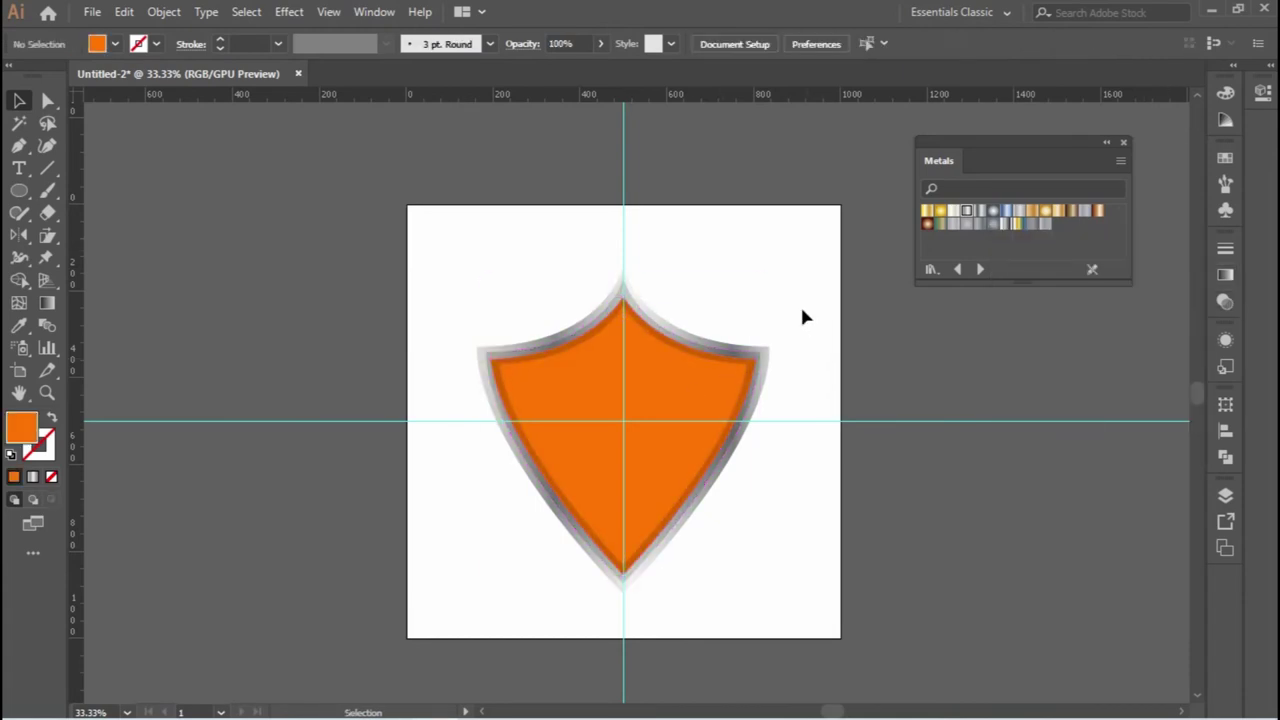
{"action": "key", "text": "ctrl+1"}
{"action": "left_click", "coordinate": [695, 530]}
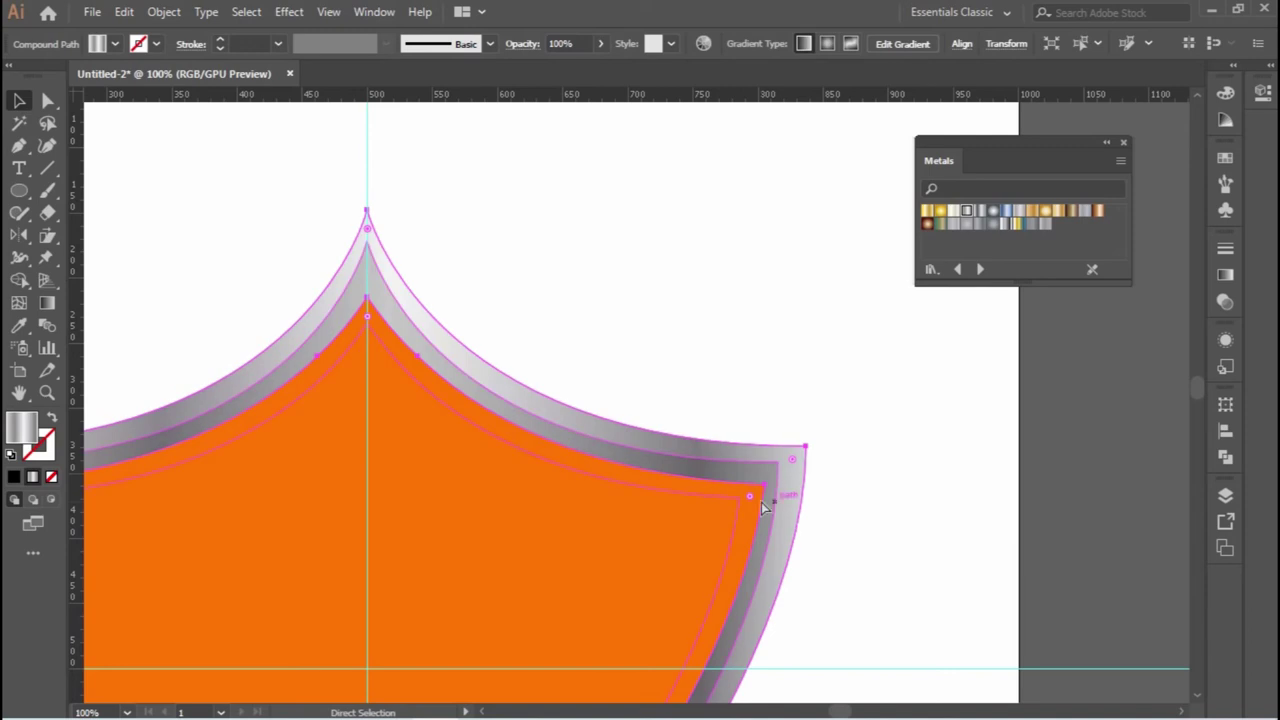
{"action": "left_click", "coordinate": [806, 480]}
{"action": "key", "text": "ctrl+minus"}
{"action": "key", "text": "ctrl+minus"}
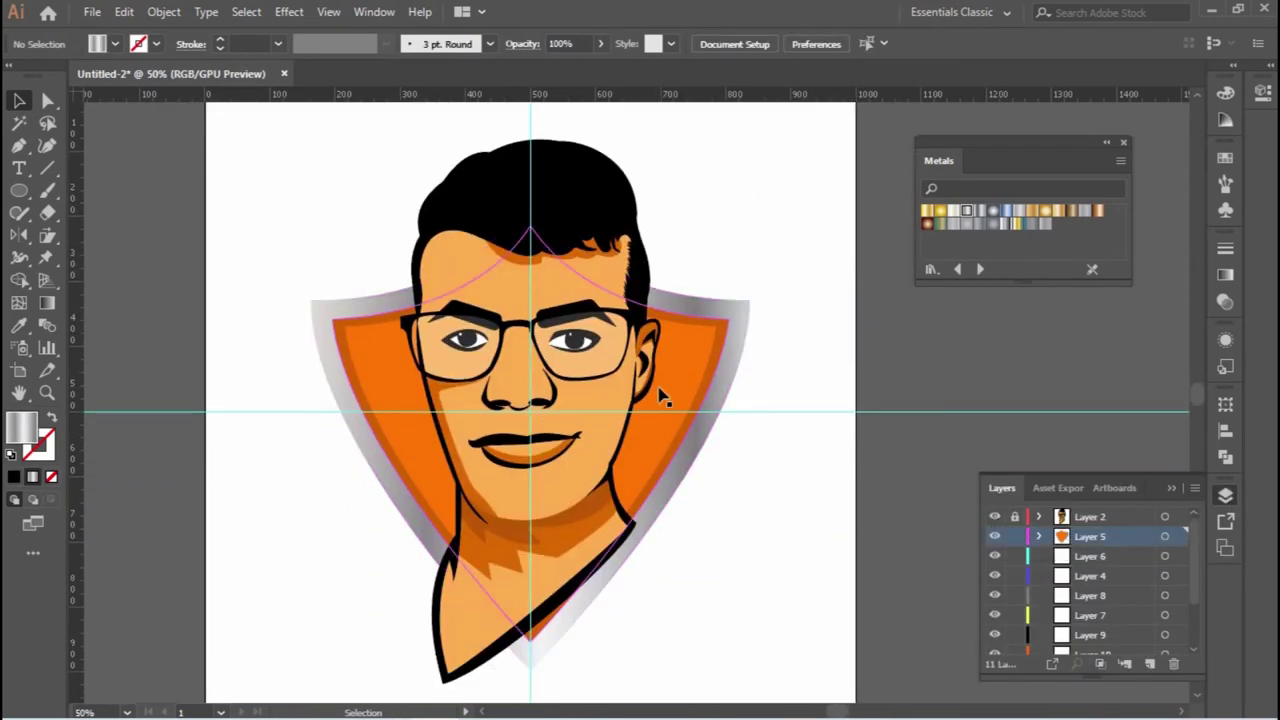
{"action": "left_click", "coordinate": [660, 395]}
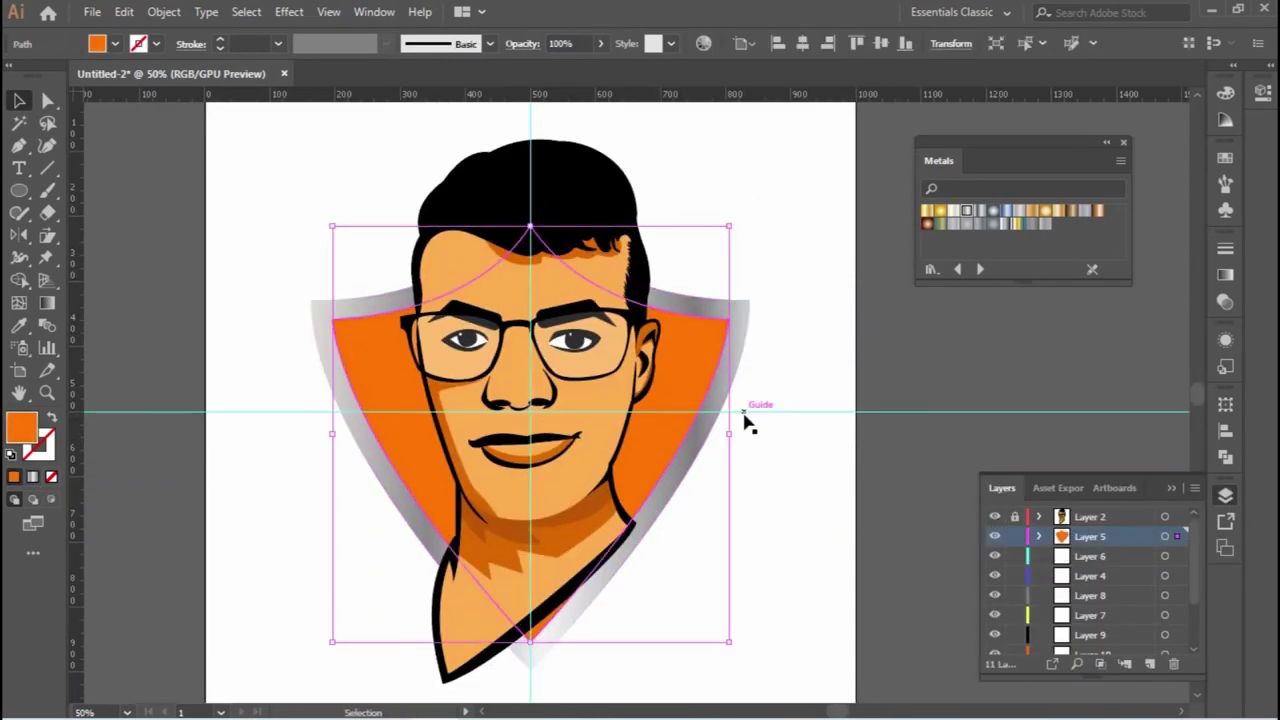
Unlock the portrait layer and paste the orange shield into it to test it behind the portrait.
{"action": "left_click", "coordinate": [1014, 516]}
{"action": "left_click", "coordinate": [1090, 516]}
{"action": "key", "text": "ctrl+f"}
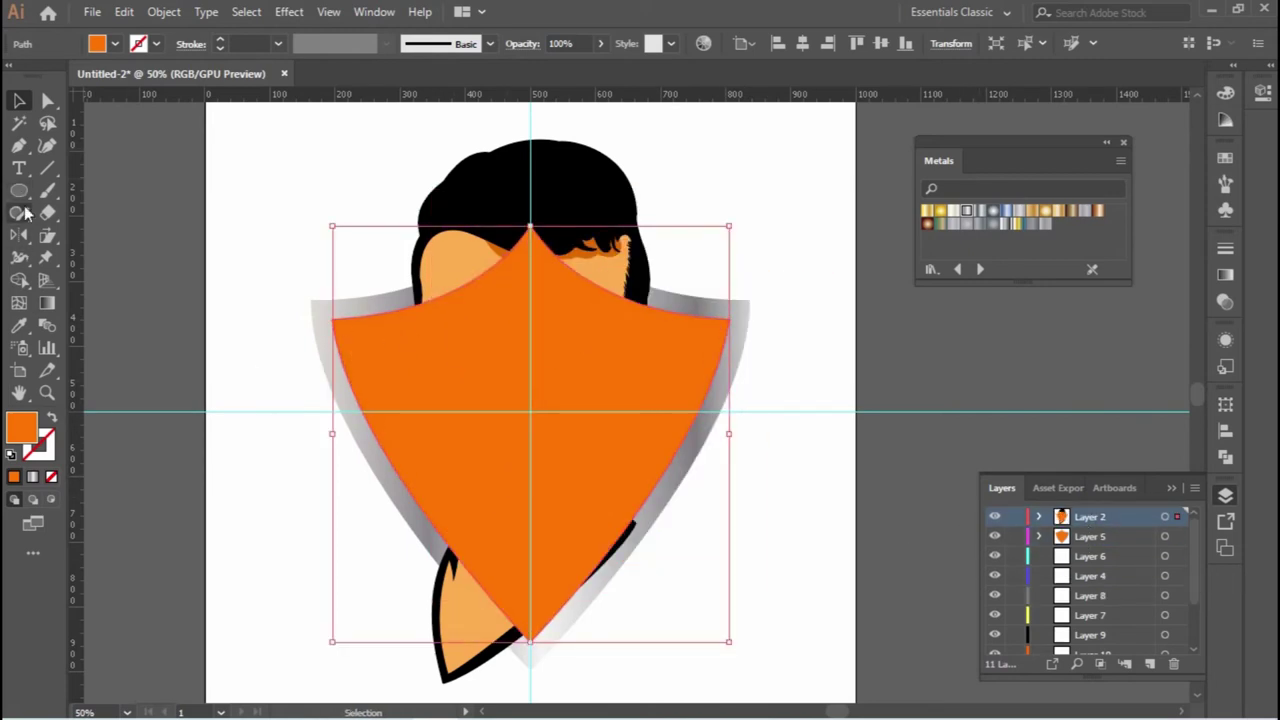
{"action": "left_click", "coordinate": [19, 213]}
{"action": "left_click_drag", "start_coordinate": [392, 305], "coordinate": [666, 305]}
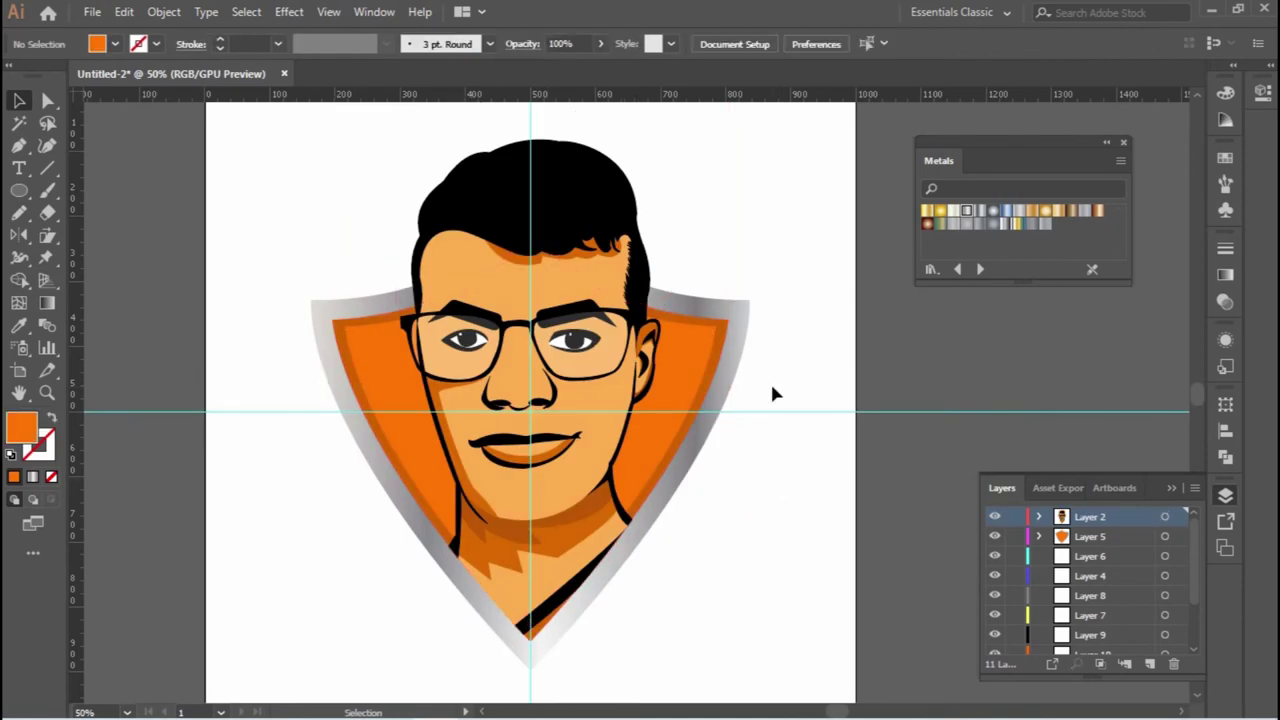
{"action": "double_click", "coordinate": [580, 510]}
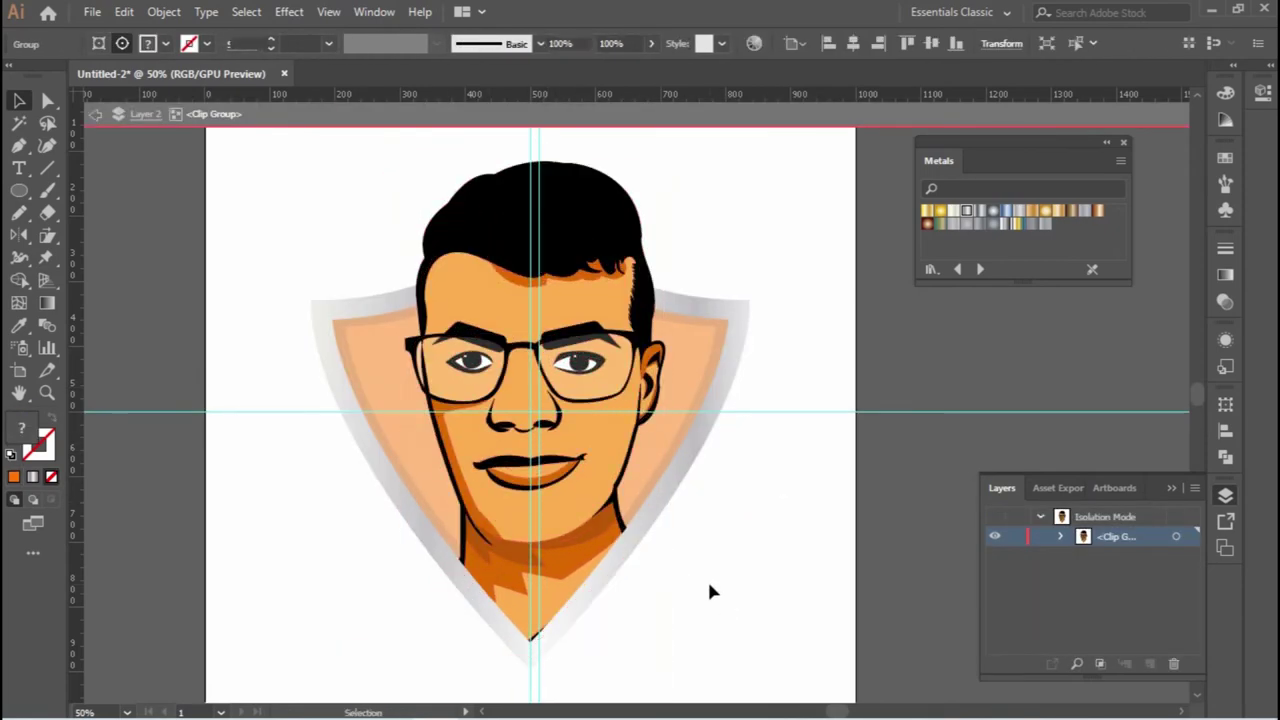
{"action": "double_click", "coordinate": [707, 578]}
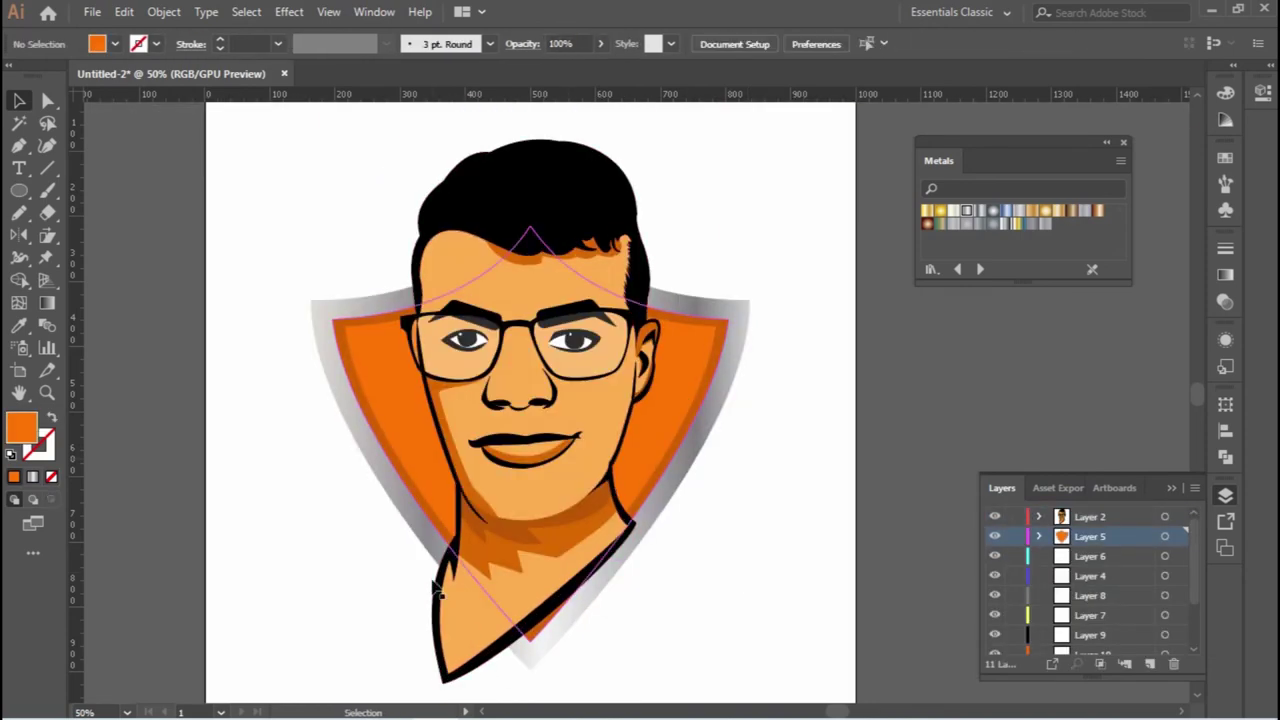
Move the shield aside and remove it so only the portrait shows.
{"action": "left_click_drag", "start_coordinate": [370, 420], "coordinate": [737, 557]}
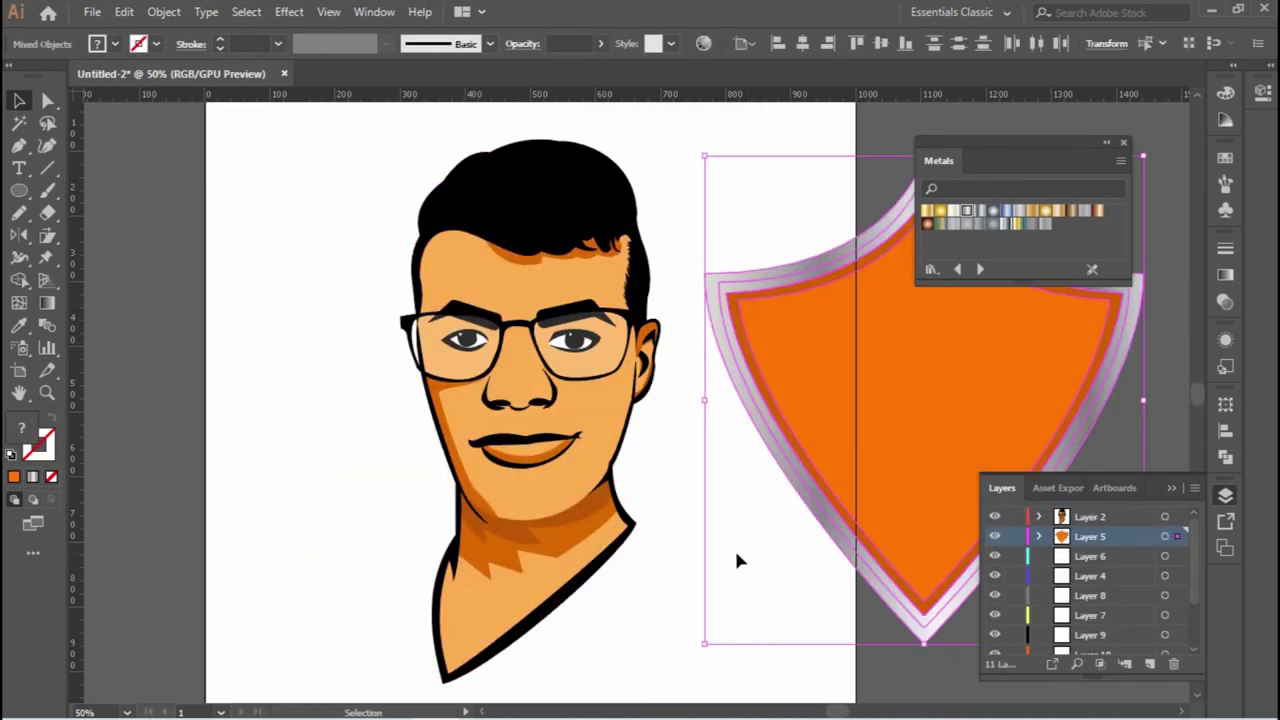
{"action": "key", "text": "Delete"}
{"action": "key", "text": "b"}
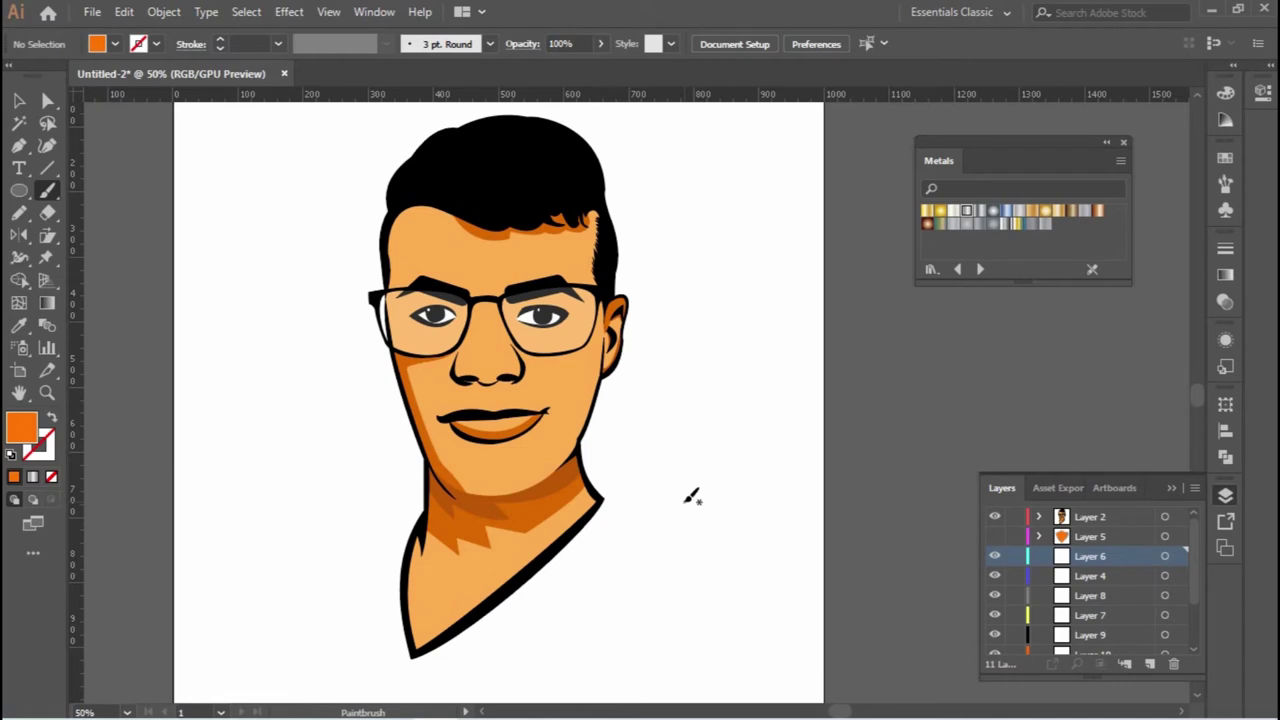
Group all the portrait's artwork and Unite it into one silhouette with Pathfinder.
{"action": "left_click", "coordinate": [1073, 517]}
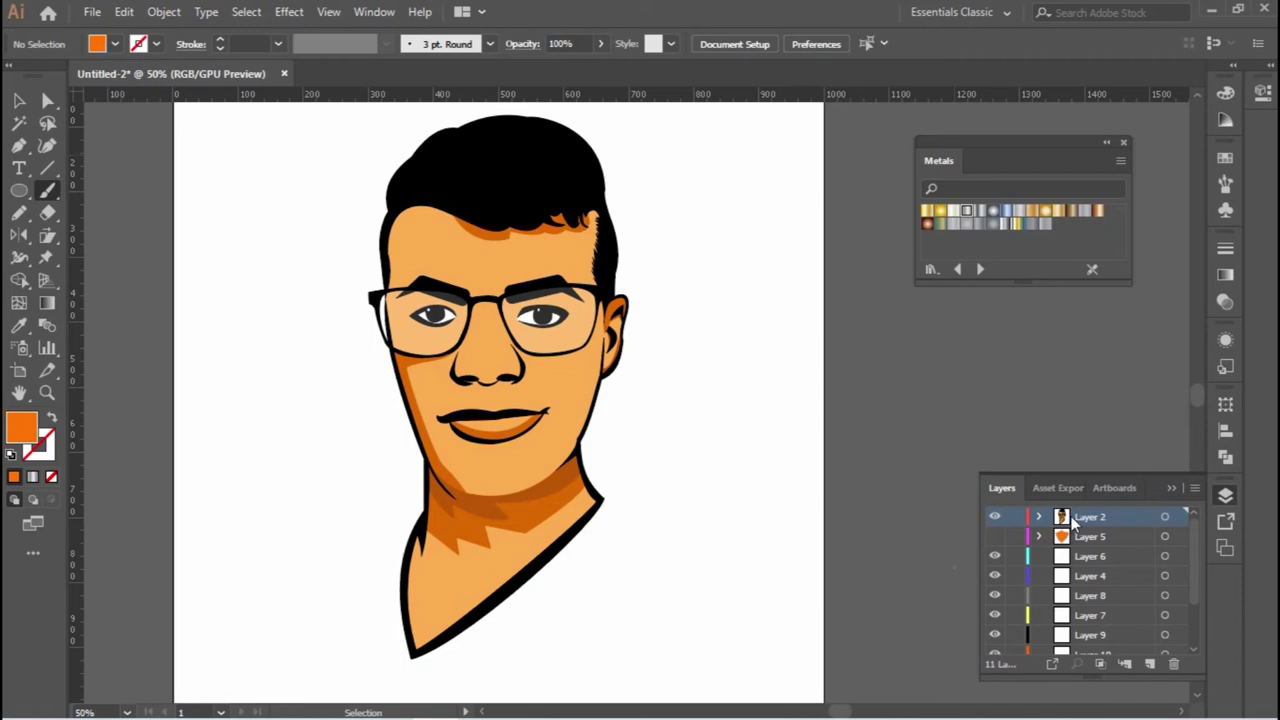
{"action": "left_click", "coordinate": [1167, 517]}
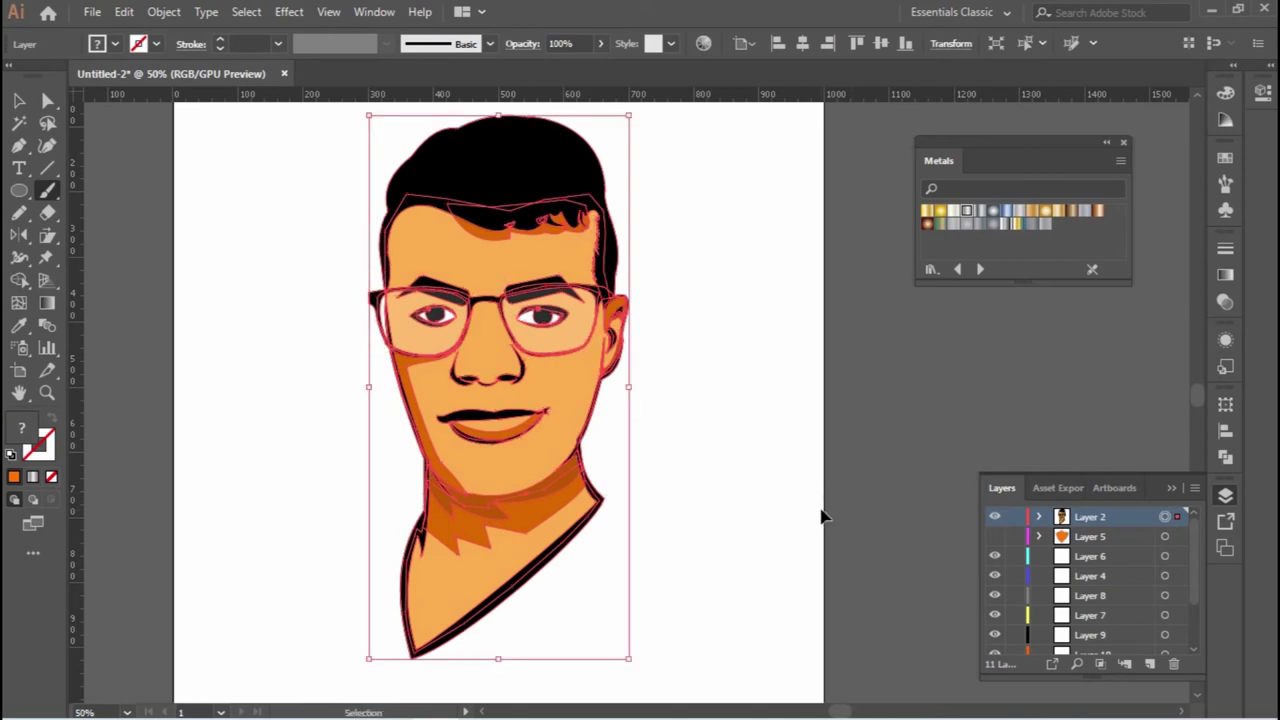
{"action": "key", "text": "ctrl+g"}
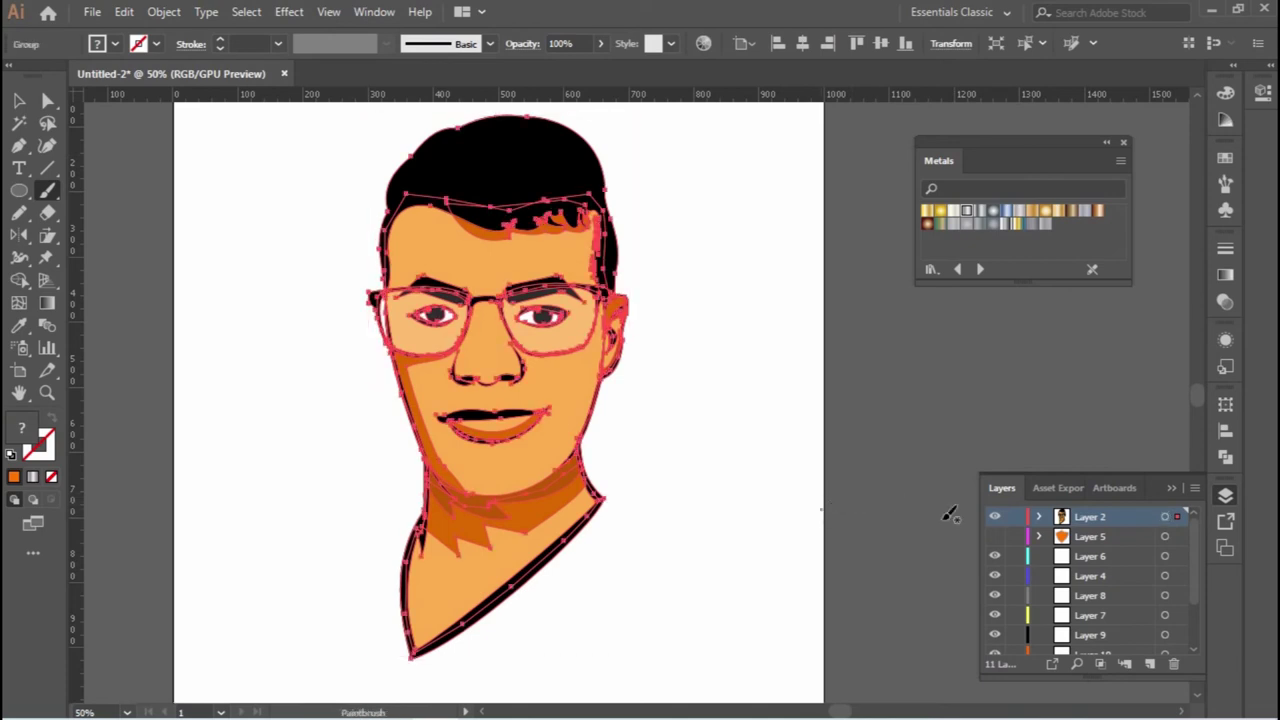
{"action": "key", "text": "ctrl"}
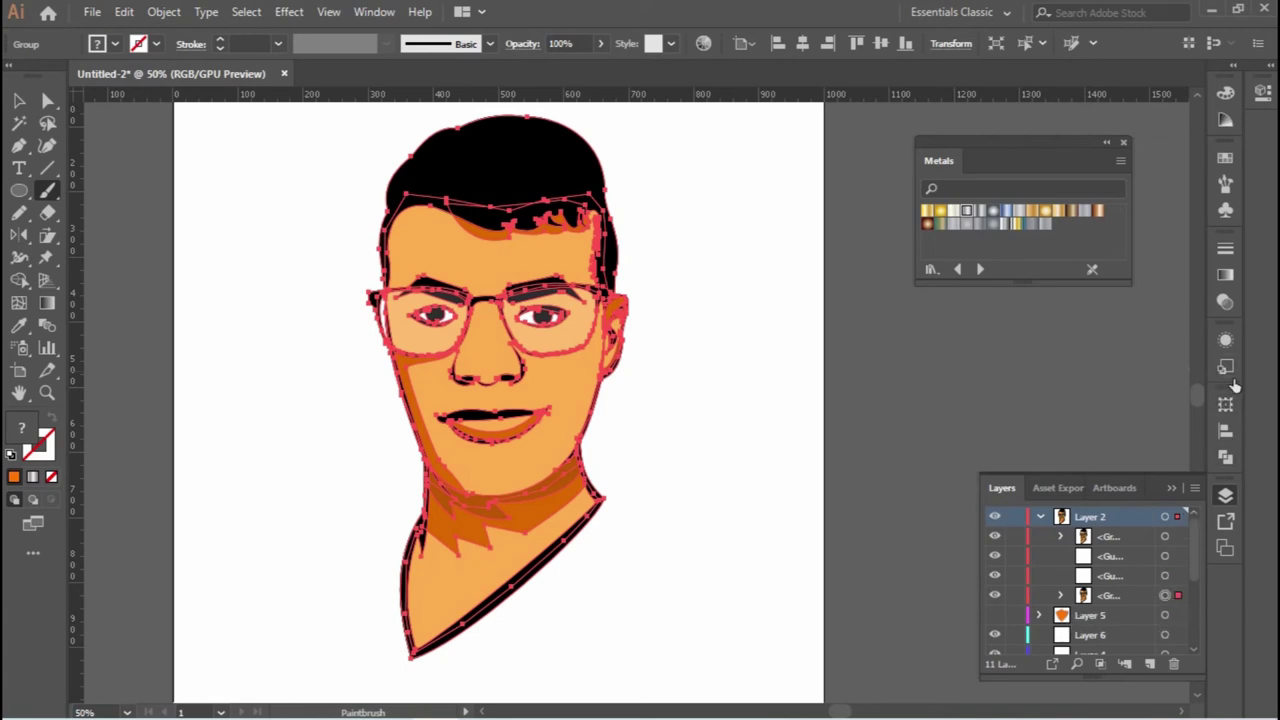
{"action": "left_click", "coordinate": [372, 12]}
{"action": "left_click", "coordinate": [460, 690]}
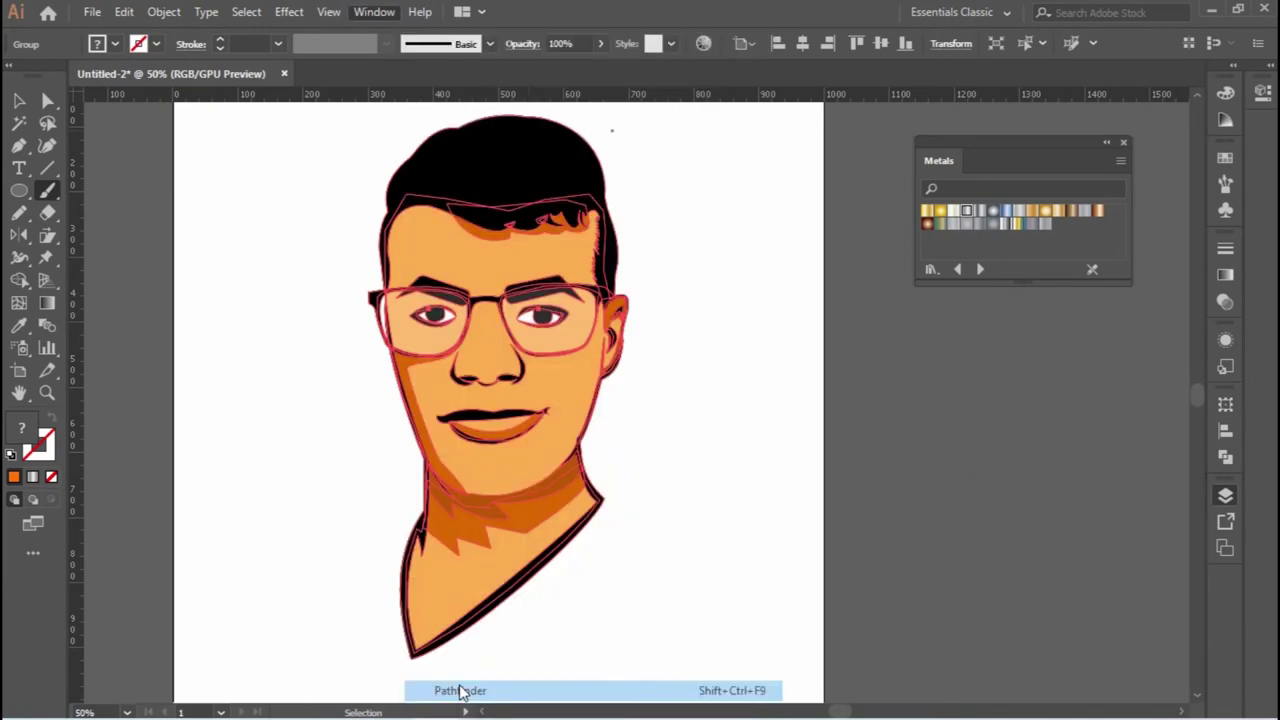
{"action": "left_click", "coordinate": [1018, 448]}
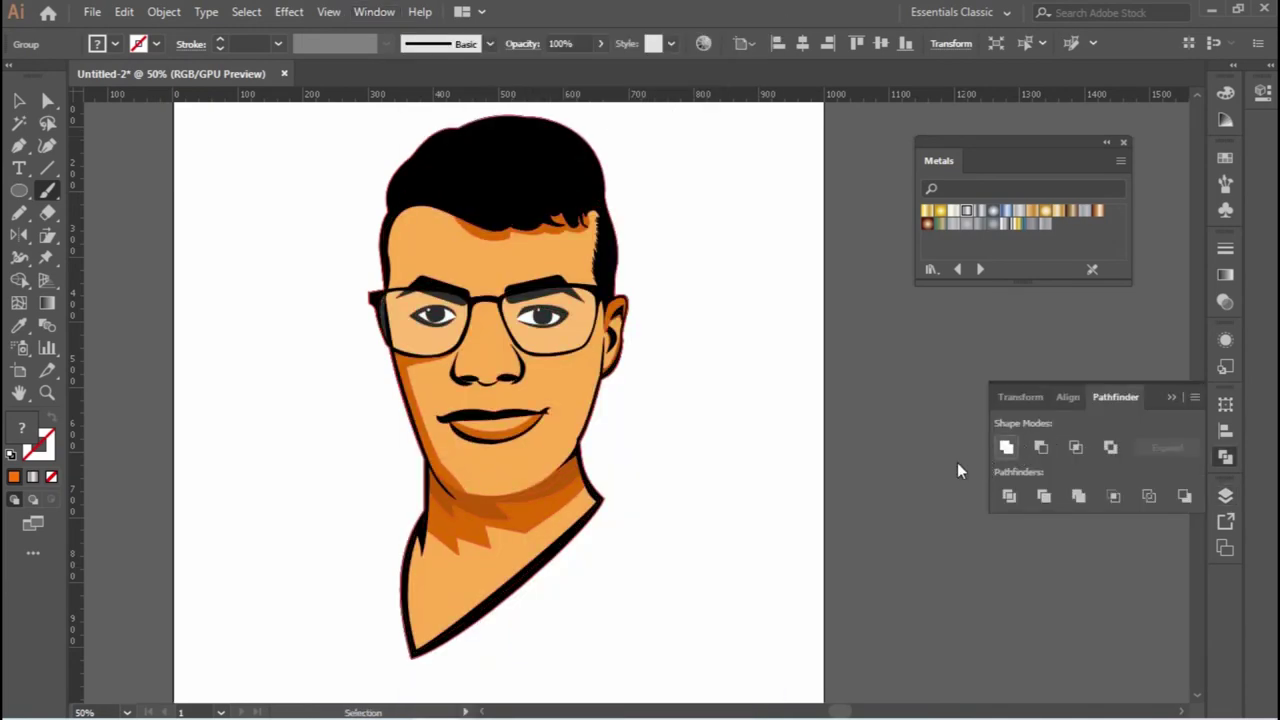
Give the silhouette a blue outline, settling on a 29 pt stroke weight.
{"action": "left_click", "coordinate": [156, 44]}
{"action": "left_click", "coordinate": [115, 79]}
{"action": "left_click", "coordinate": [220, 40]}
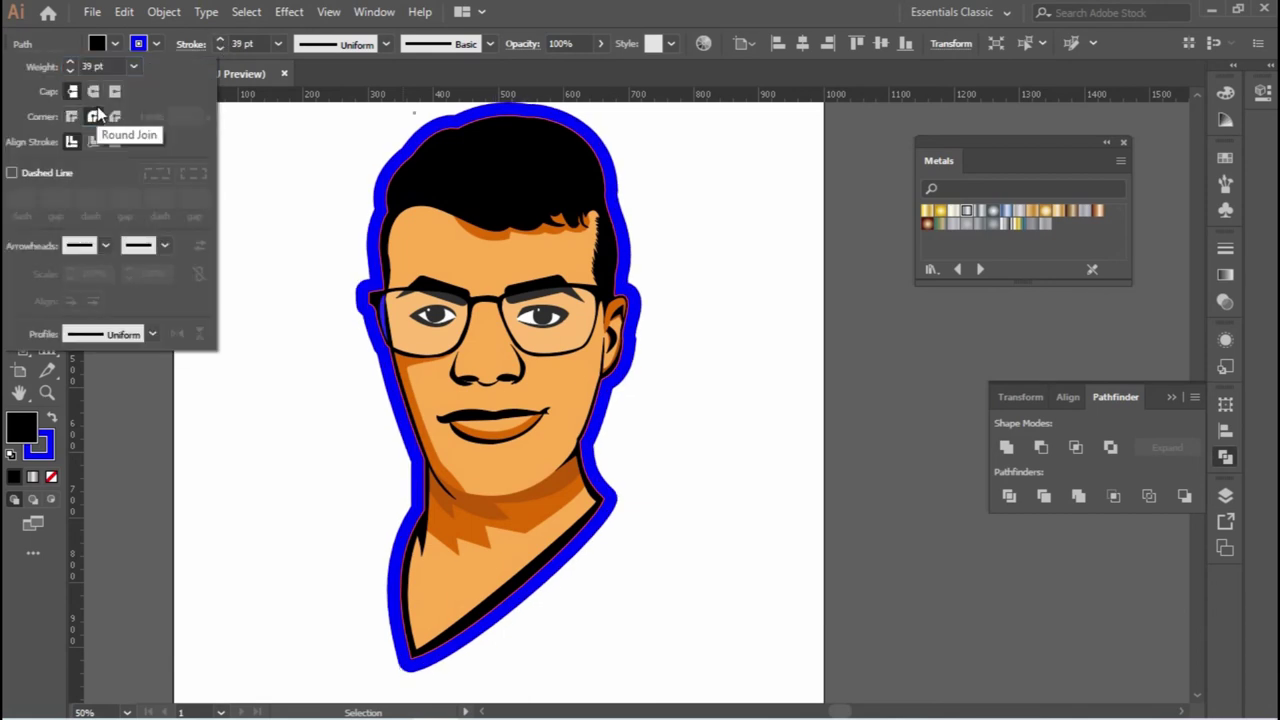
{"action": "left_click", "coordinate": [220, 40]}
{"action": "key", "text": "ctrl+shift+a"}
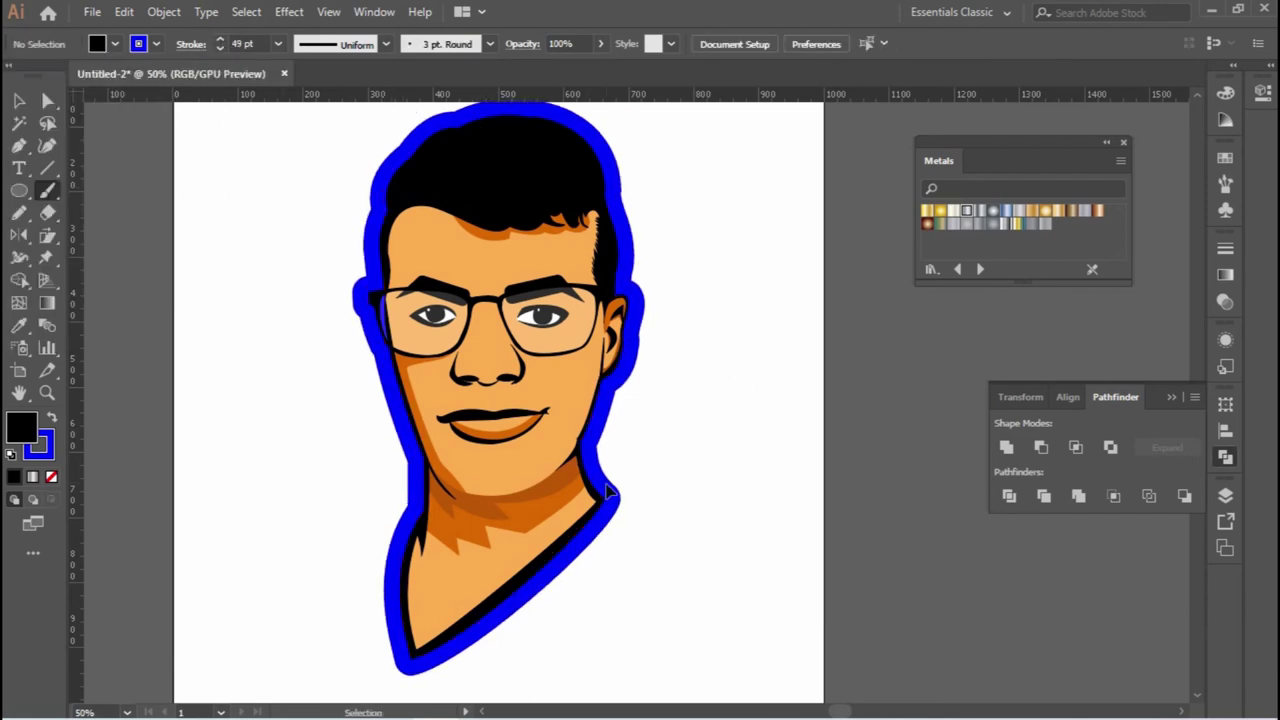
{"action": "left_click", "coordinate": [220, 48]}
{"action": "key", "text": "v"}
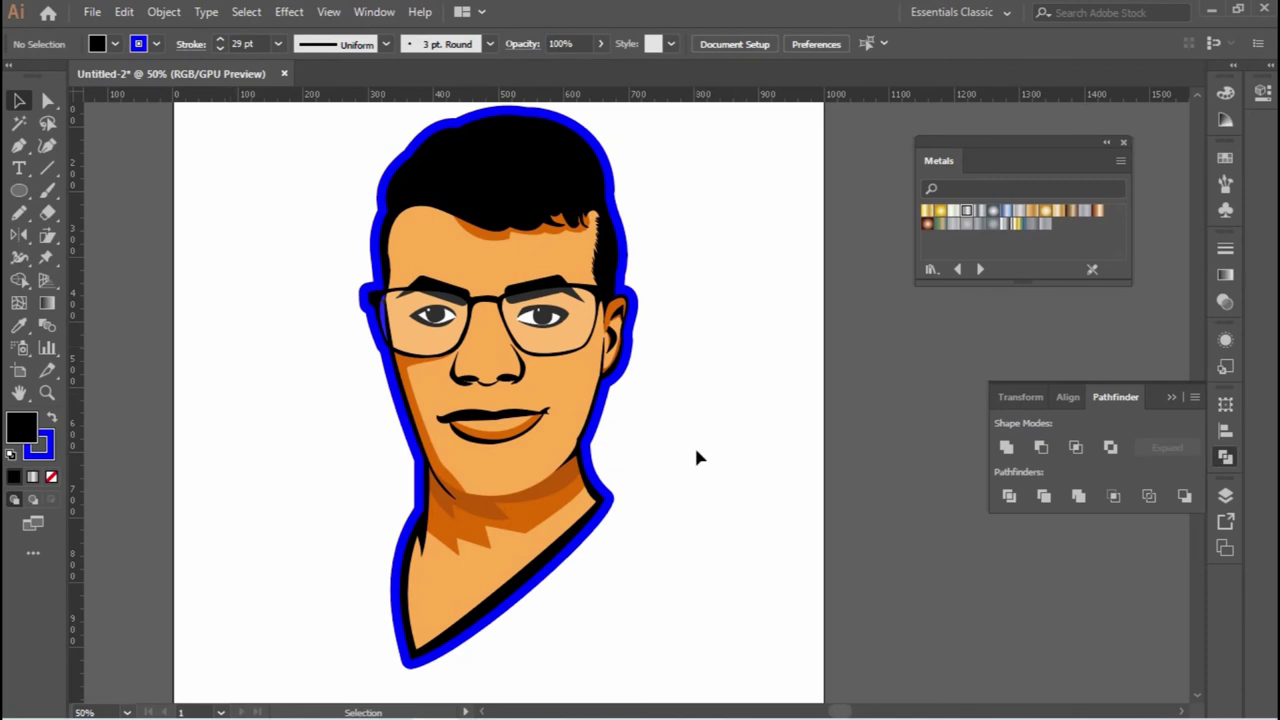
{"action": "scroll", "coordinate": [600, 490], "scroll_direction": "down", "scroll_amount": 2}
Draw a closed neck fill shape with the Pen tool.
{"action": "key", "text": "p"}
{"action": "left_click_drag", "start_coordinate": [512, 625], "coordinate": [428, 660]}
{"action": "left_click", "coordinate": [413, 495]}
{"action": "key", "text": "v"}
{"action": "scroll", "coordinate": [651, 482], "scroll_direction": "up", "scroll_amount": 3}
{"action": "key", "text": "ctrl+shift+a"}
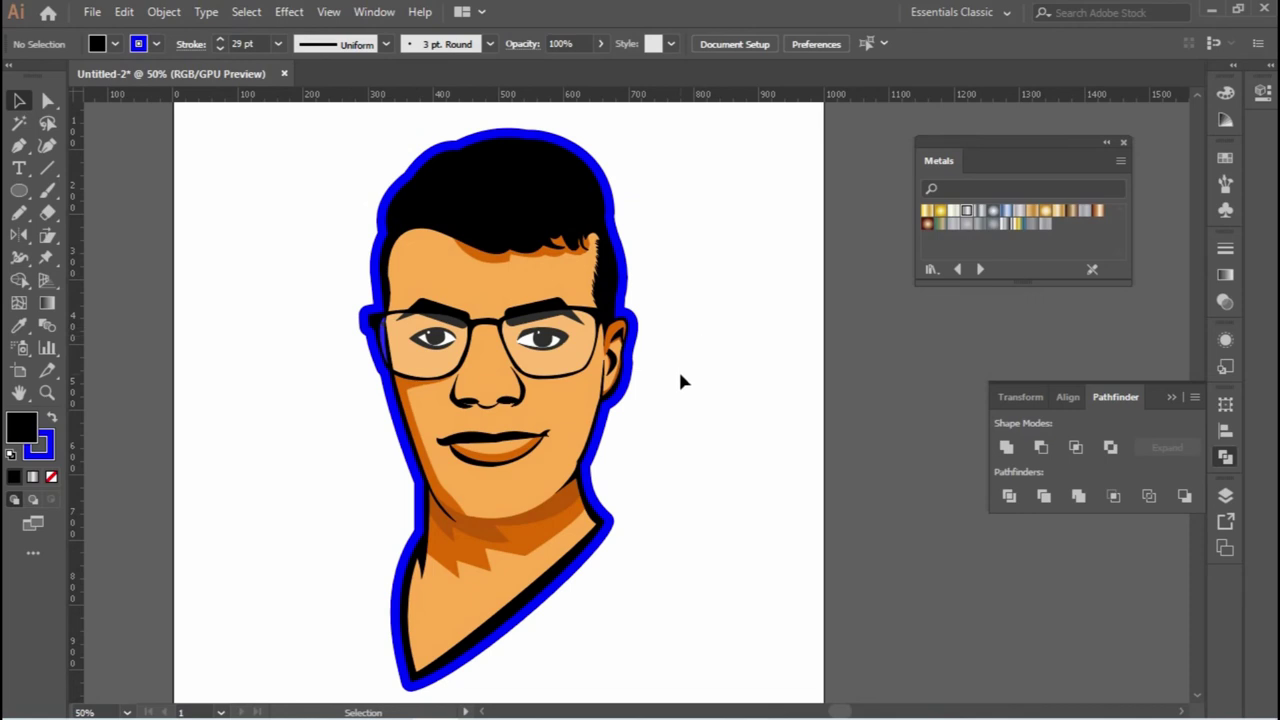
Draw a triangle behind the shoulders, send it to back and swap its fill and stroke.
{"action": "left_click", "coordinate": [18, 145]}
{"action": "left_click", "coordinate": [411, 684]}
{"action": "left_click", "coordinate": [793, 381]}
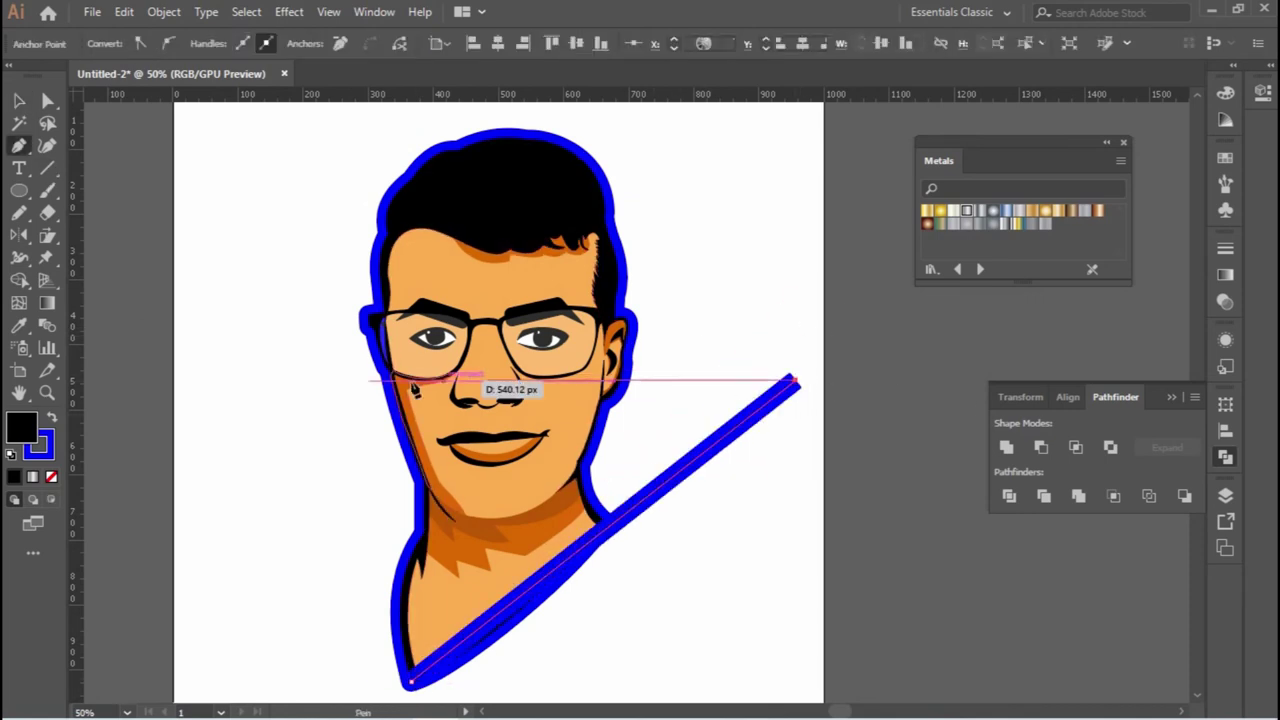
{"action": "left_click", "coordinate": [266, 371]}
{"action": "left_click_drag", "start_coordinate": [266, 371], "coordinate": [352, 389]}
{"action": "left_click", "coordinate": [411, 684]}
{"action": "key", "text": "ctrl+shift+bracketleft"}
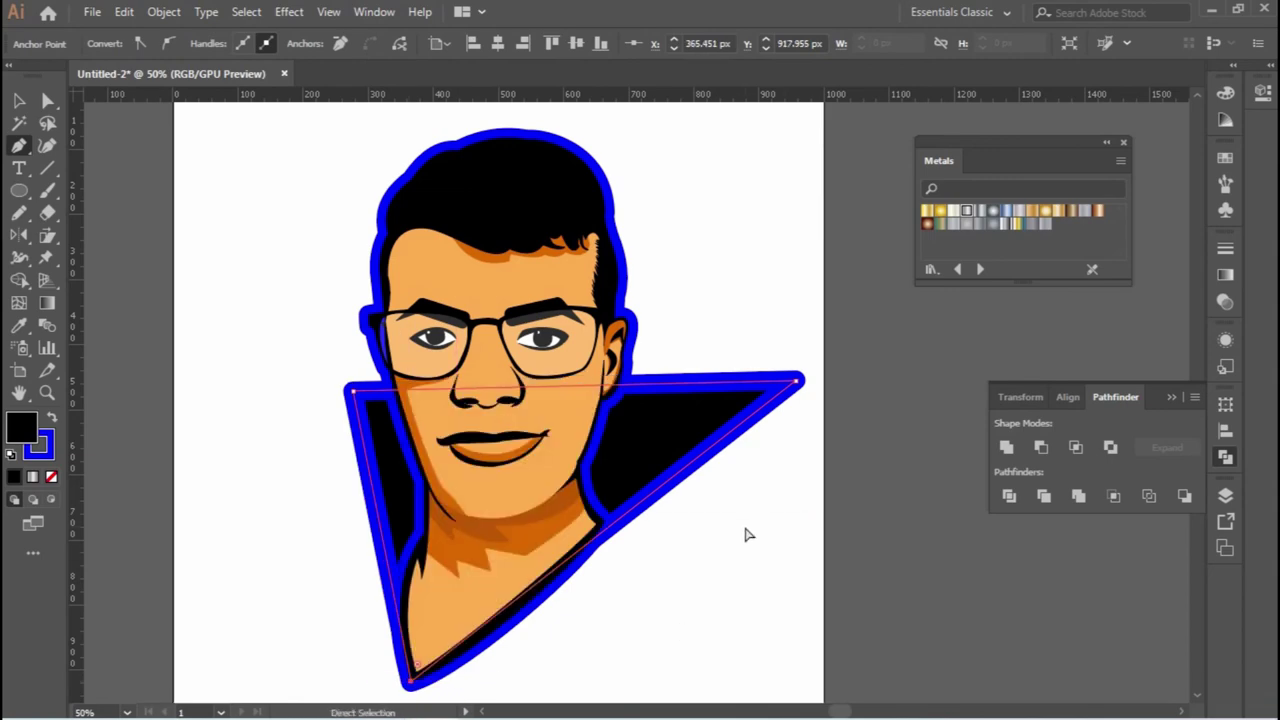
{"action": "key", "text": "shift+x"}
{"action": "key", "text": "ctrl+plus"}
{"action": "key", "text": "ctrl+plus"}
Set the face outline's stroke weight to 18 pt.
{"action": "left_click", "coordinate": [640, 415], "text": "ctrl"}
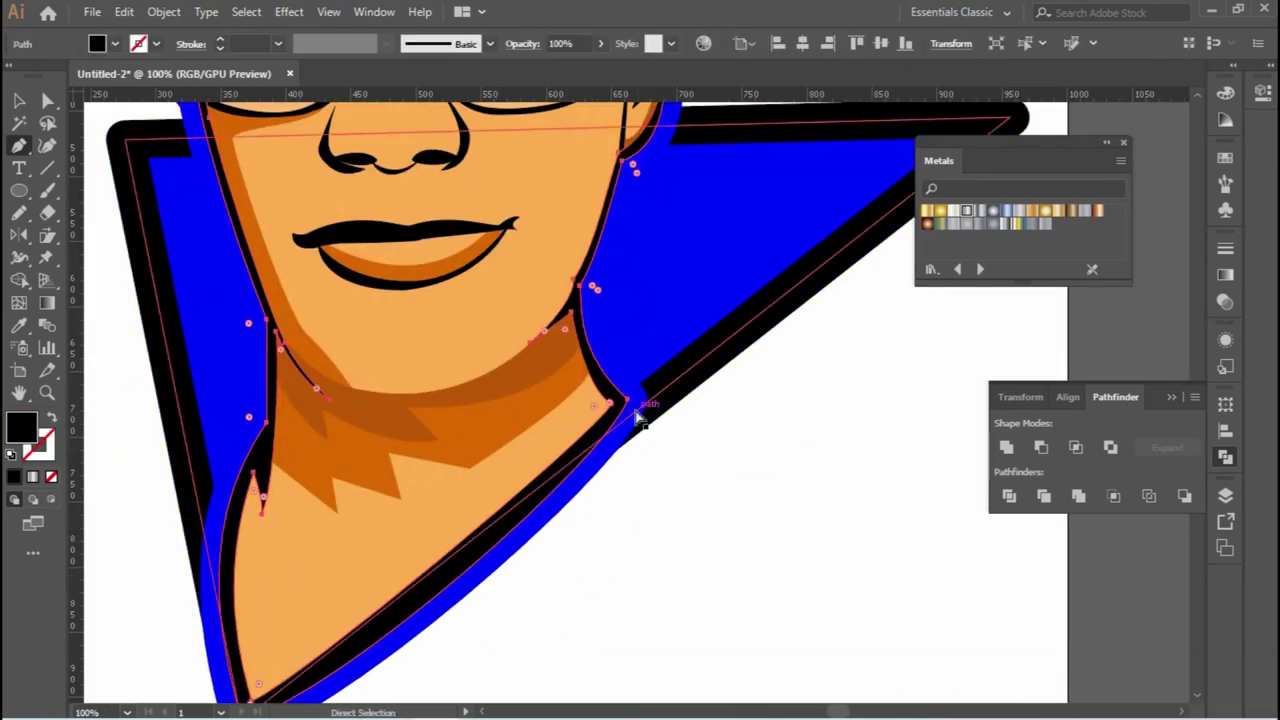
{"action": "key", "text": "v"}
{"action": "left_click", "coordinate": [630, 405]}
{"action": "left_click", "coordinate": [245, 44]}
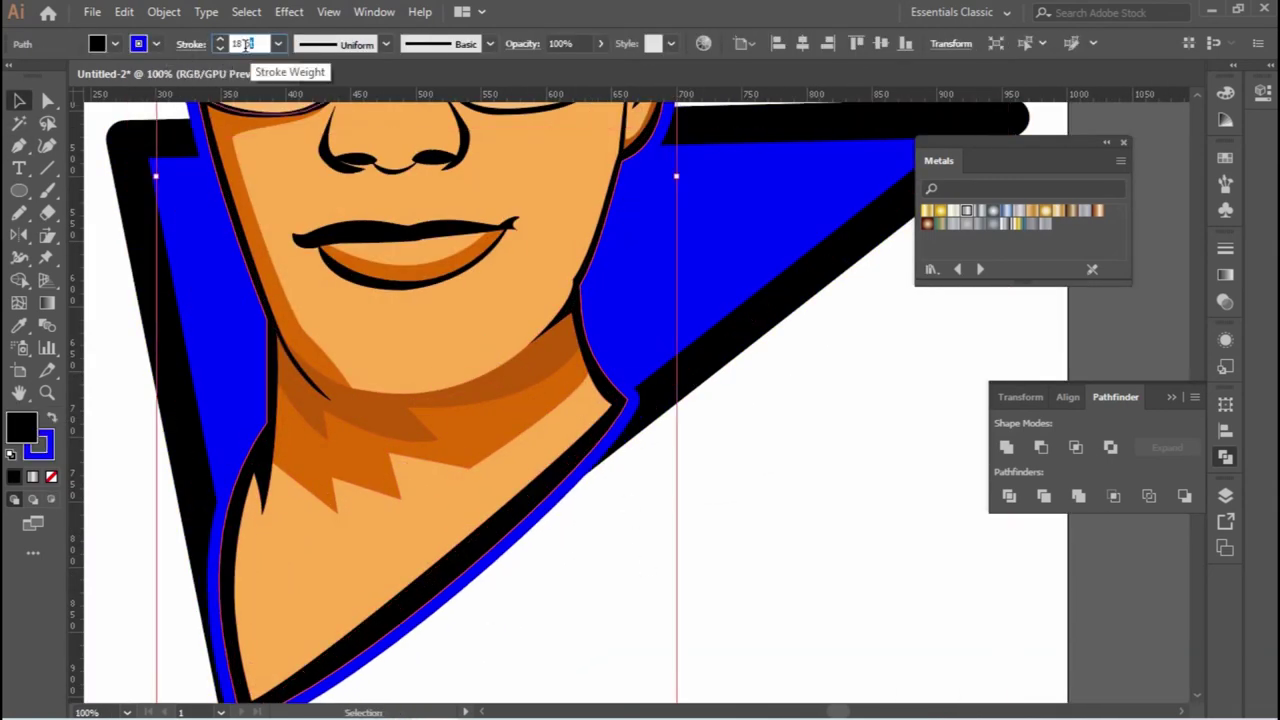
{"action": "left_click", "coordinate": [702, 496]}
{"action": "key", "text": "ctrl+minus"}
{"action": "key", "text": "ctrl+minus"}
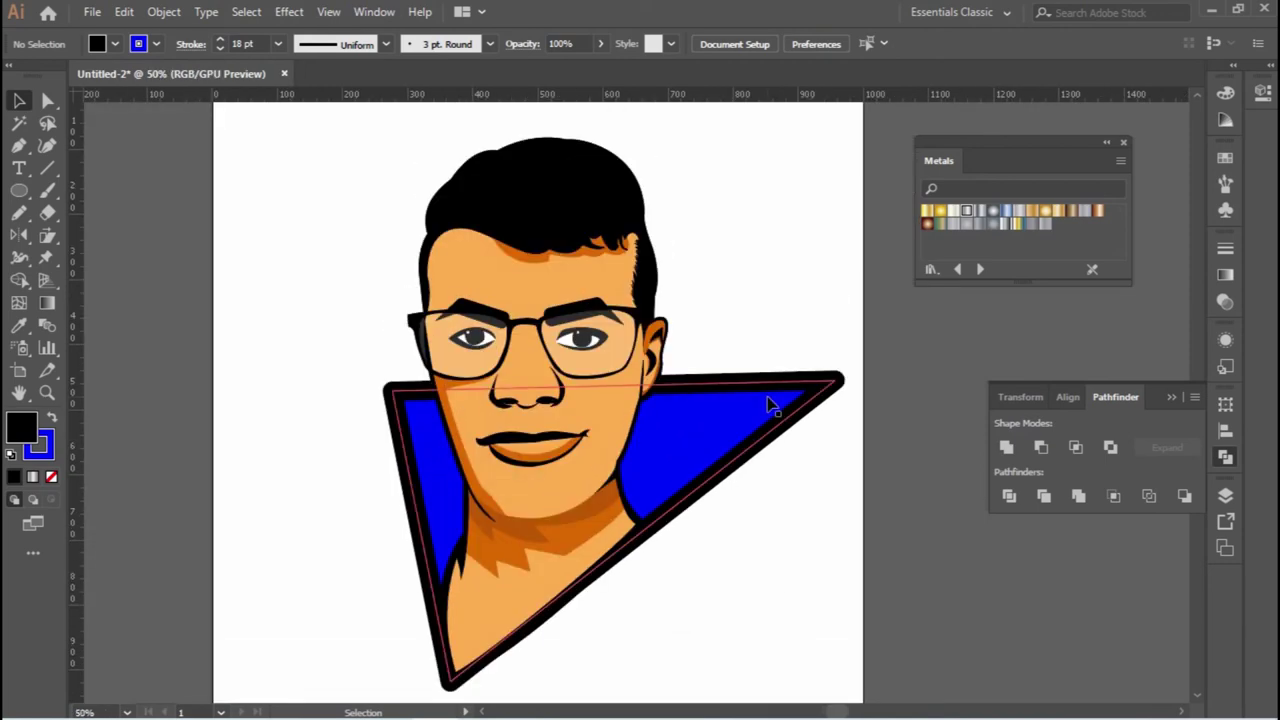
Fill the triangle with a light lavender colour.
{"action": "left_click", "coordinate": [720, 430]}
{"action": "double_click", "coordinate": [21, 427]}
{"action": "left_click", "coordinate": [429, 266]}
{"action": "left_click", "coordinate": [837, 249]}
{"action": "key", "text": "ctrl+shift+a"}
Group the face and the triangle together.
{"action": "key", "text": "F7"}
{"action": "left_click_drag", "start_coordinate": [348, 593], "coordinate": [350, 590]}
{"action": "key", "text": "ctrl+g"}
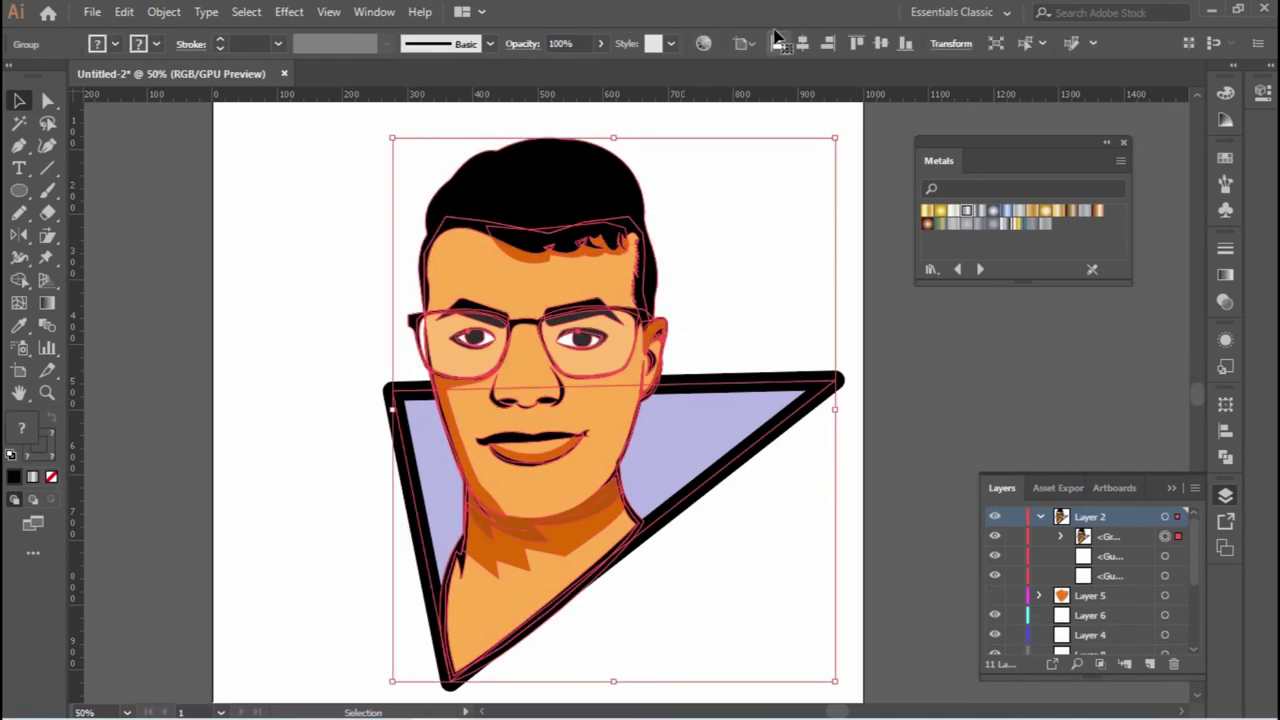
{"action": "key", "text": "ctrl+shift+a"}
{"action": "key", "text": "ctrl+minus"}
{"action": "scroll", "coordinate": [740, 420], "scroll_direction": "up", "scroll_amount": 1}
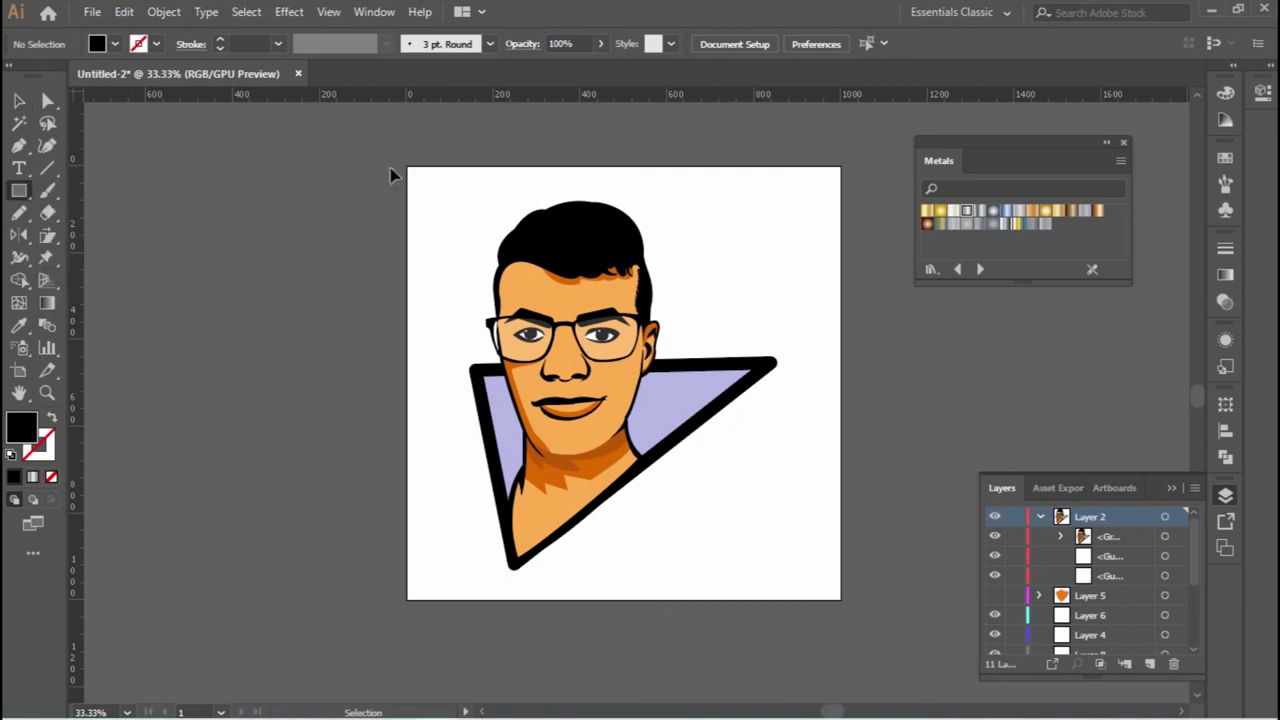
Draw an artboard-sized dark grey rectangle and send it to the back.
{"action": "left_click_drag", "start_coordinate": [407, 167], "coordinate": [841, 600]}
{"action": "key", "text": "ctrl+shift+bracketleft"}
{"action": "double_click", "coordinate": [22, 427]}
{"action": "key", "text": "Return"}
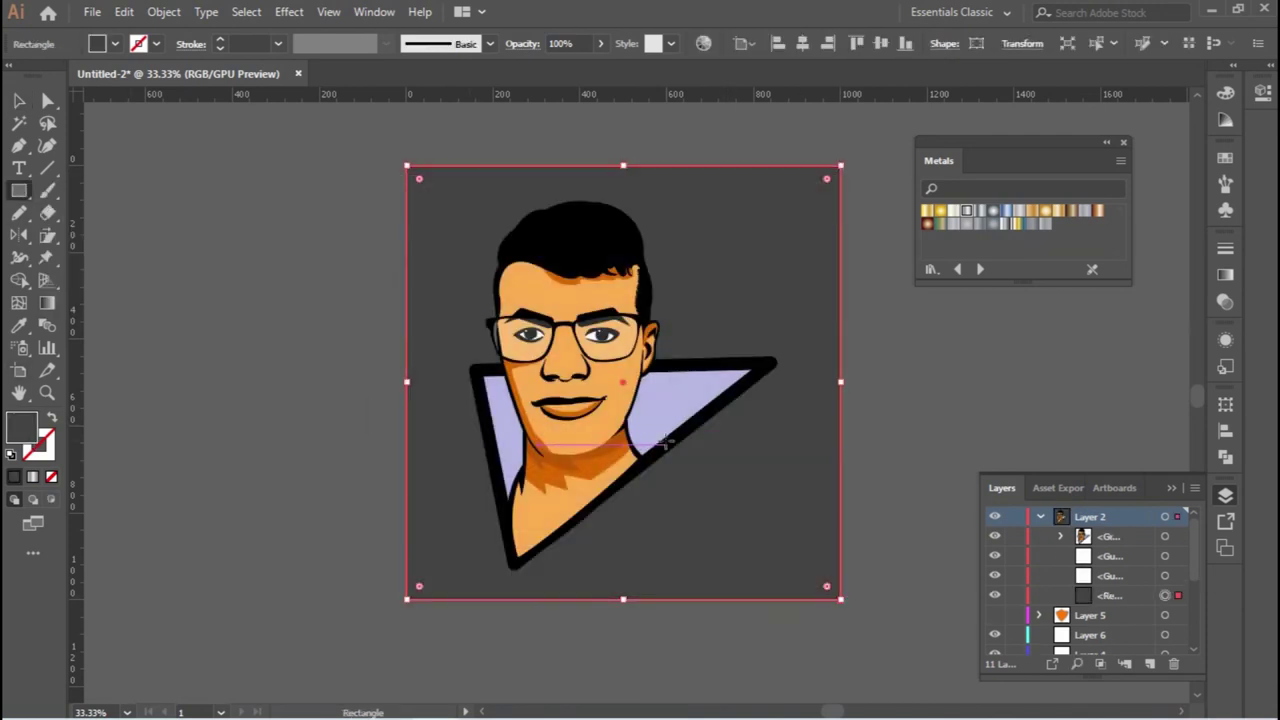
{"action": "scroll", "coordinate": [716, 406], "scroll_direction": "up", "scroll_amount": 1}
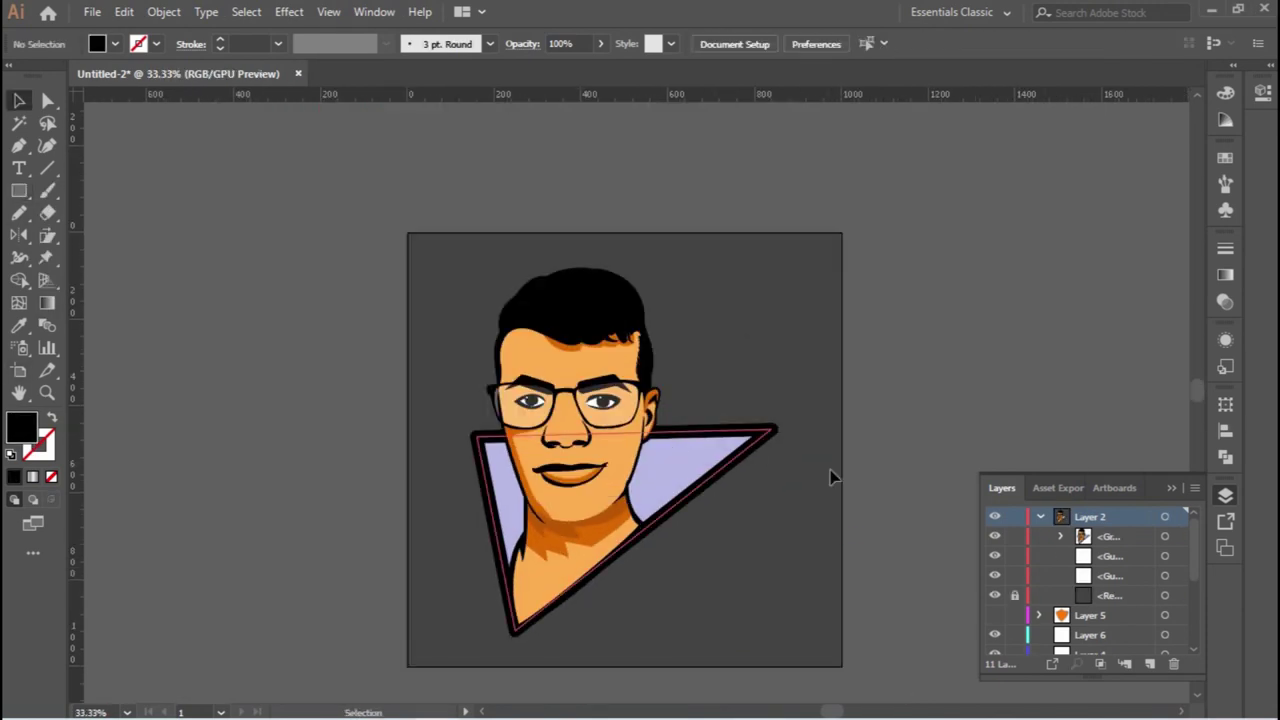
Delete the lavender triangle from inside the face group.
{"action": "left_click", "coordinate": [755, 452]}
{"action": "double_click", "coordinate": [694, 446]}
{"action": "key", "text": "Delete"}
{"action": "key", "text": "Escape"}
{"action": "left_click", "coordinate": [755, 548]}
{"action": "left_click", "coordinate": [694, 400]}
Give the face outline a yellow 59 pt stroke.
{"action": "left_click", "coordinate": [1226, 495]}
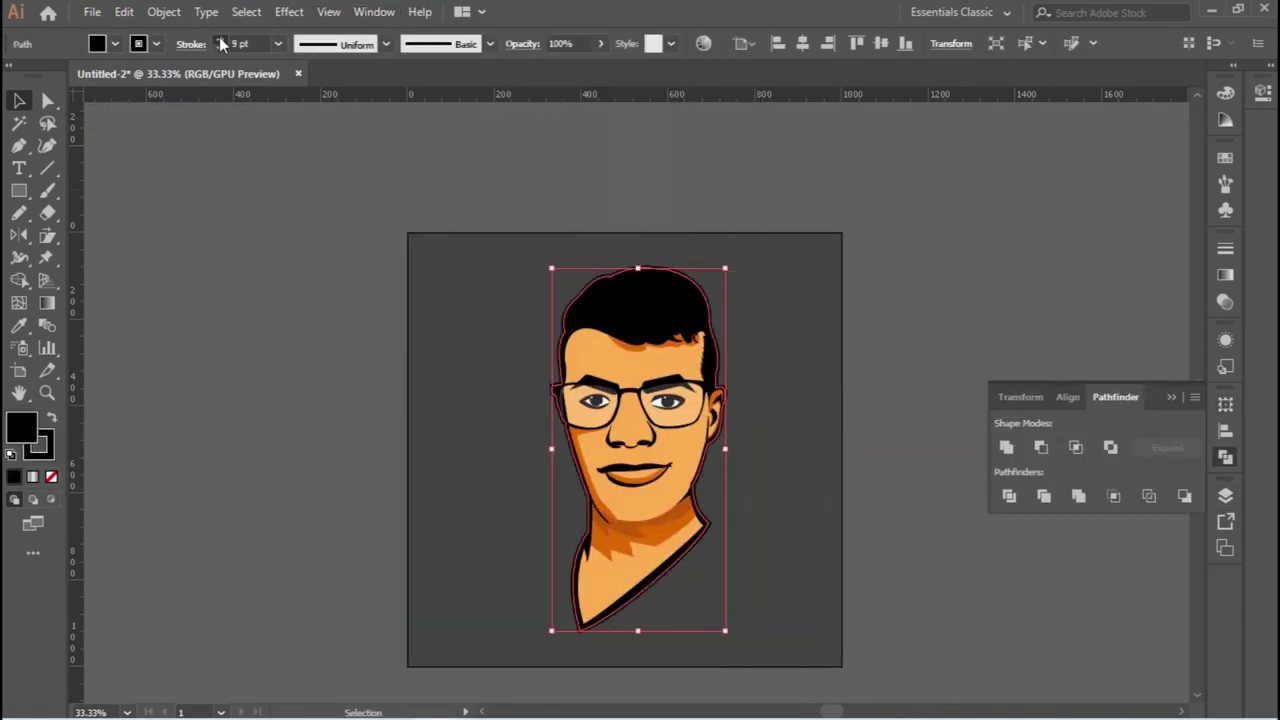
{"action": "left_click", "coordinate": [219, 39]}
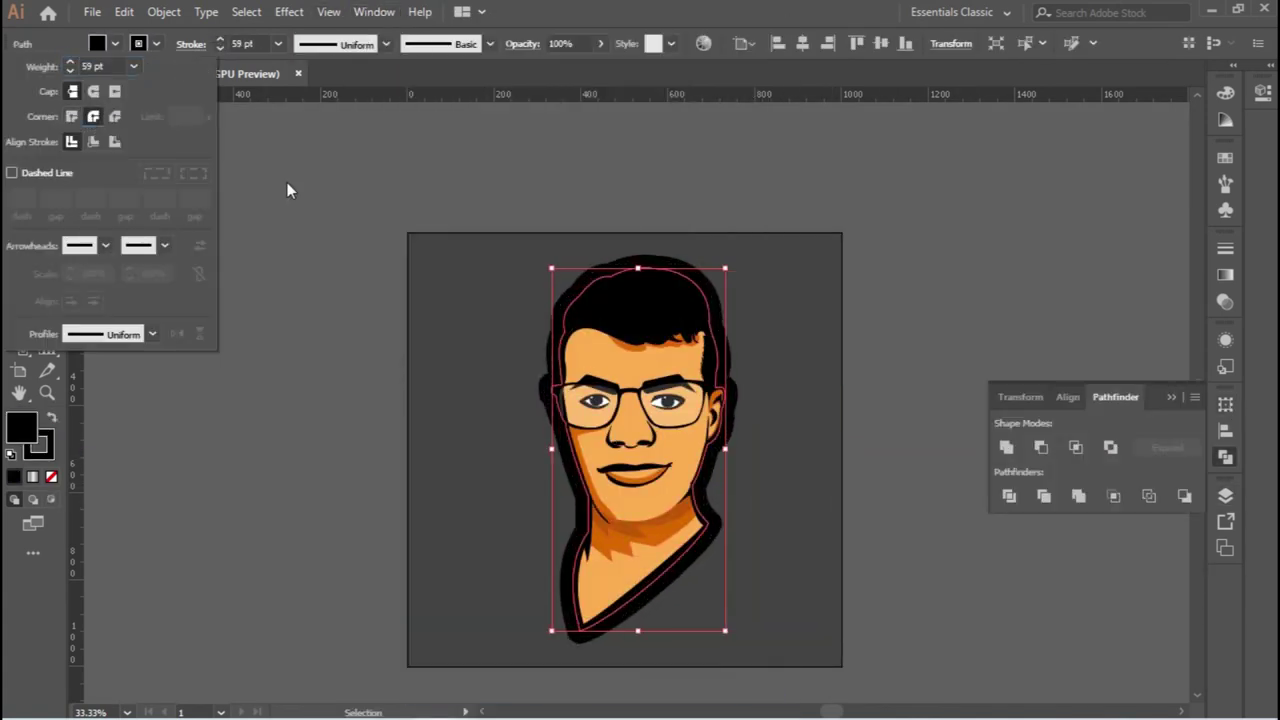
{"action": "left_click", "coordinate": [282, 190]}
{"action": "left_click", "coordinate": [700, 450]}
{"action": "left_click", "coordinate": [156, 43]}
{"action": "left_click", "coordinate": [77, 75]}
{"action": "left_click", "coordinate": [267, 287]}
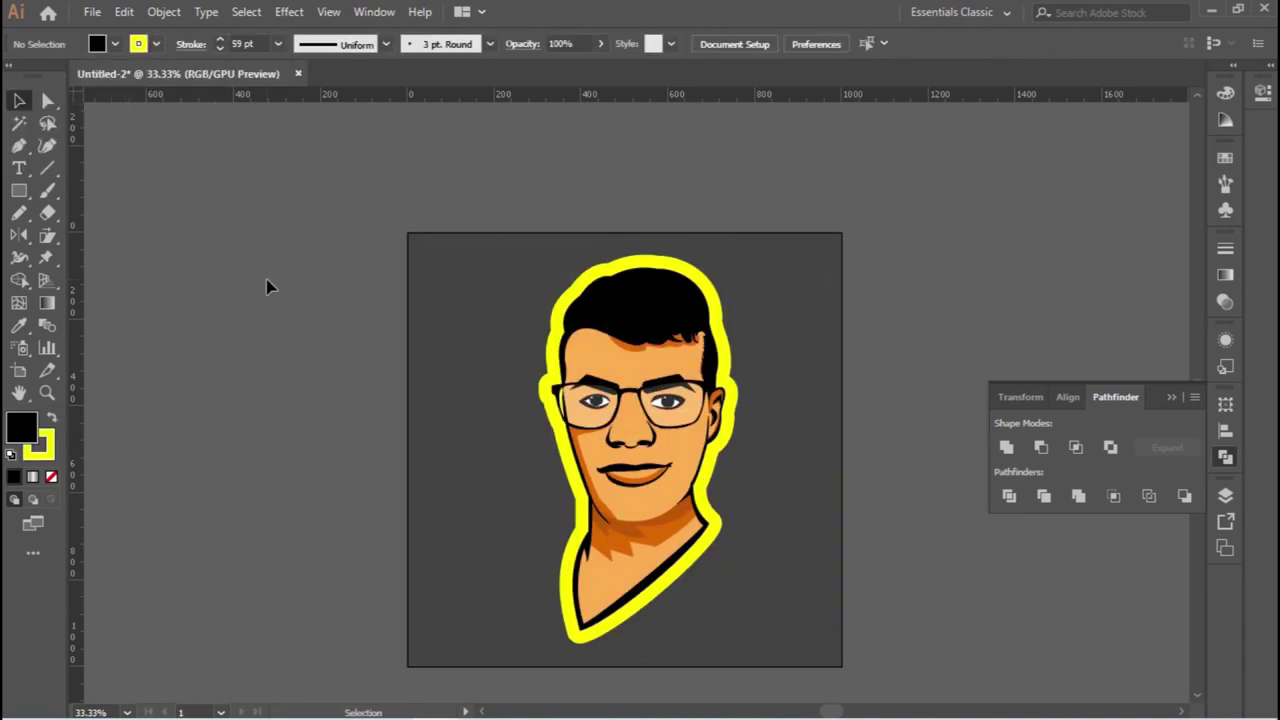
Add a second black 26 pt stroke to the outline in the Appearance panel.
{"action": "left_click", "coordinate": [1225, 340]}
{"action": "left_click", "coordinate": [1050, 383]}
{"action": "left_click", "coordinate": [920, 416]}
{"action": "key", "text": "ctrl+a"}
{"action": "left_click", "coordinate": [1079, 386]}
{"action": "left_click", "coordinate": [929, 420]}
{"action": "left_click", "coordinate": [1116, 391]}
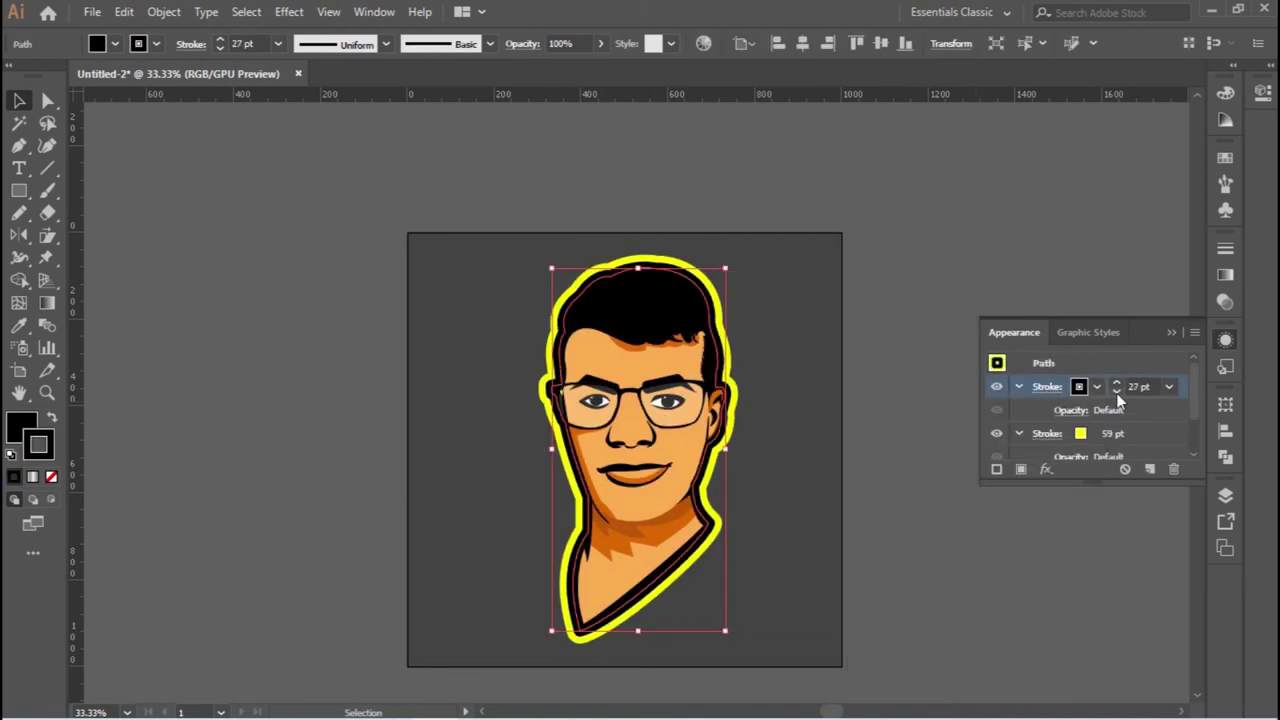
{"action": "left_click", "coordinate": [1116, 391]}
{"action": "left_click", "coordinate": [917, 416]}
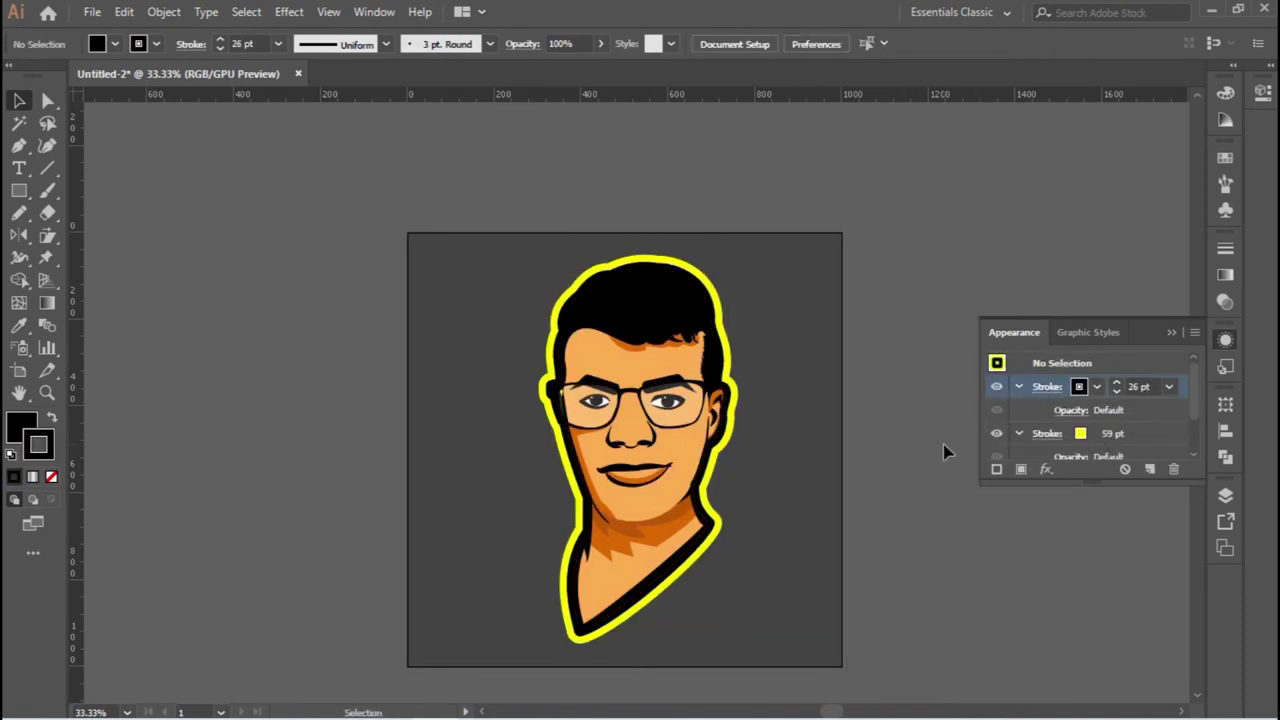
{"action": "left_click", "coordinate": [1172, 334]}
Enter the face group to edit it, then undo the change.
{"action": "left_click", "coordinate": [684, 422]}
{"action": "key", "text": "F7"}
{"action": "double_click", "coordinate": [688, 458]}
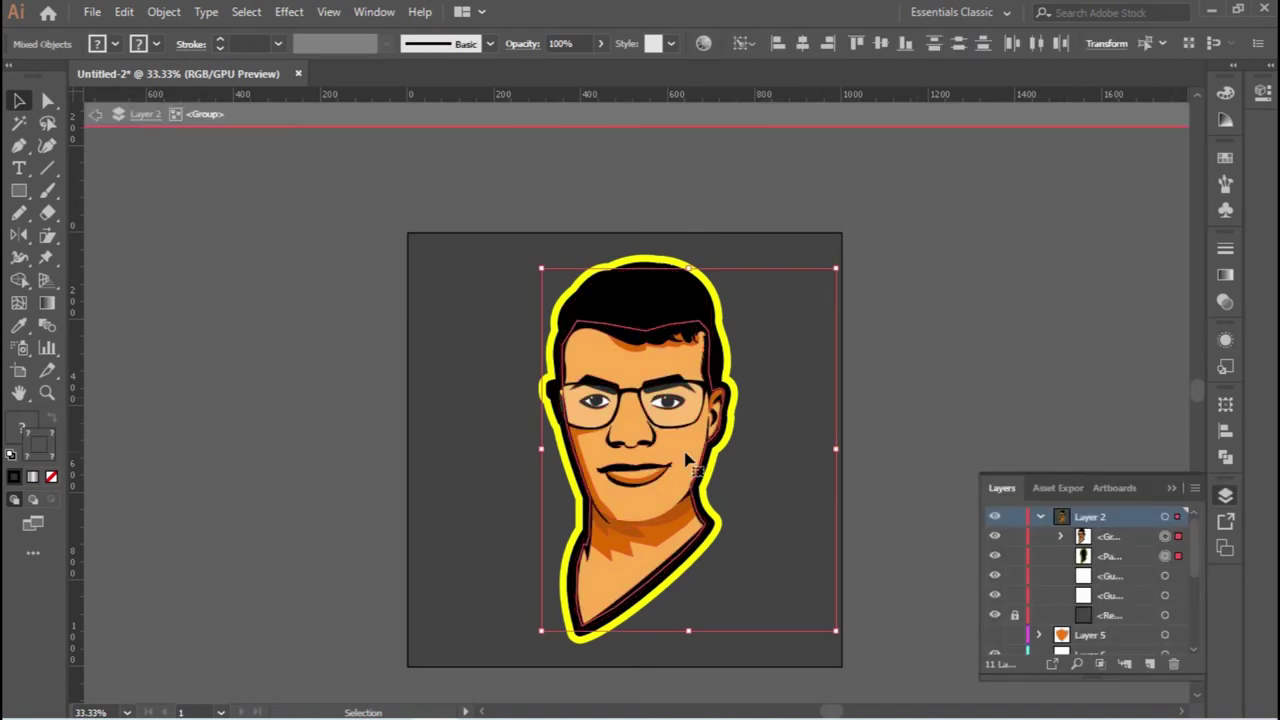
{"action": "left_click", "coordinate": [686, 420]}
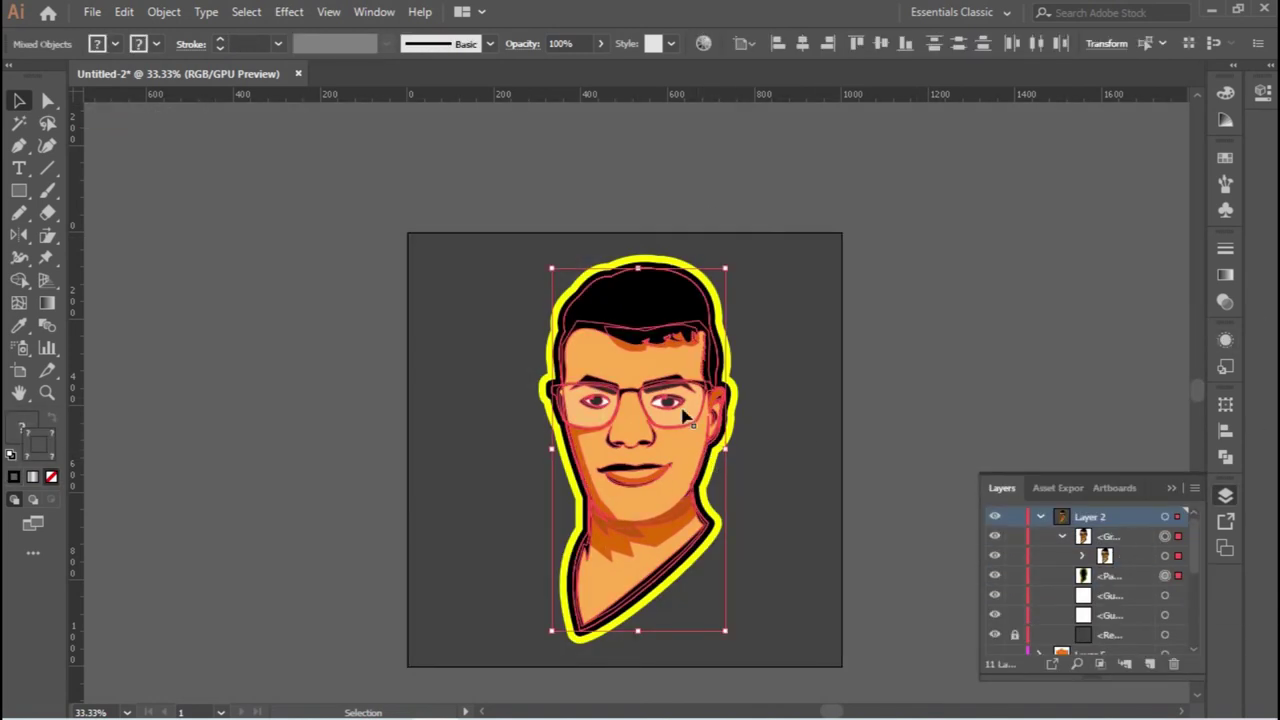
{"action": "key", "text": "ctrl+z"}
{"action": "left_click", "coordinate": [894, 514]}
Scale the whole portrait down to a smaller size.
{"action": "left_click", "coordinate": [620, 450]}
{"action": "mouse_move", "coordinate": [706, 252]}
{"action": "left_mouse_down"}
{"action": "mouse_move", "coordinate": [680, 333]}
{"action": "mouse_move", "coordinate": [682, 285]}
{"action": "left_mouse_up"}
{"action": "left_click", "coordinate": [903, 543]}
Place a copy of the portrait at lower right with 30% opacity.
{"action": "left_click", "coordinate": [610, 380]}
{"action": "mouse_move", "coordinate": [560, 285]}
{"action": "left_mouse_down"}
{"action": "mouse_move", "coordinate": [752, 513]}
{"action": "mouse_move", "coordinate": [672, 368]}
{"action": "left_mouse_up"}
{"action": "left_click", "coordinate": [1225, 340]}
{"action": "type", "text": "30"}
{"action": "key", "text": "Return"}
{"action": "left_click", "coordinate": [1003, 342]}
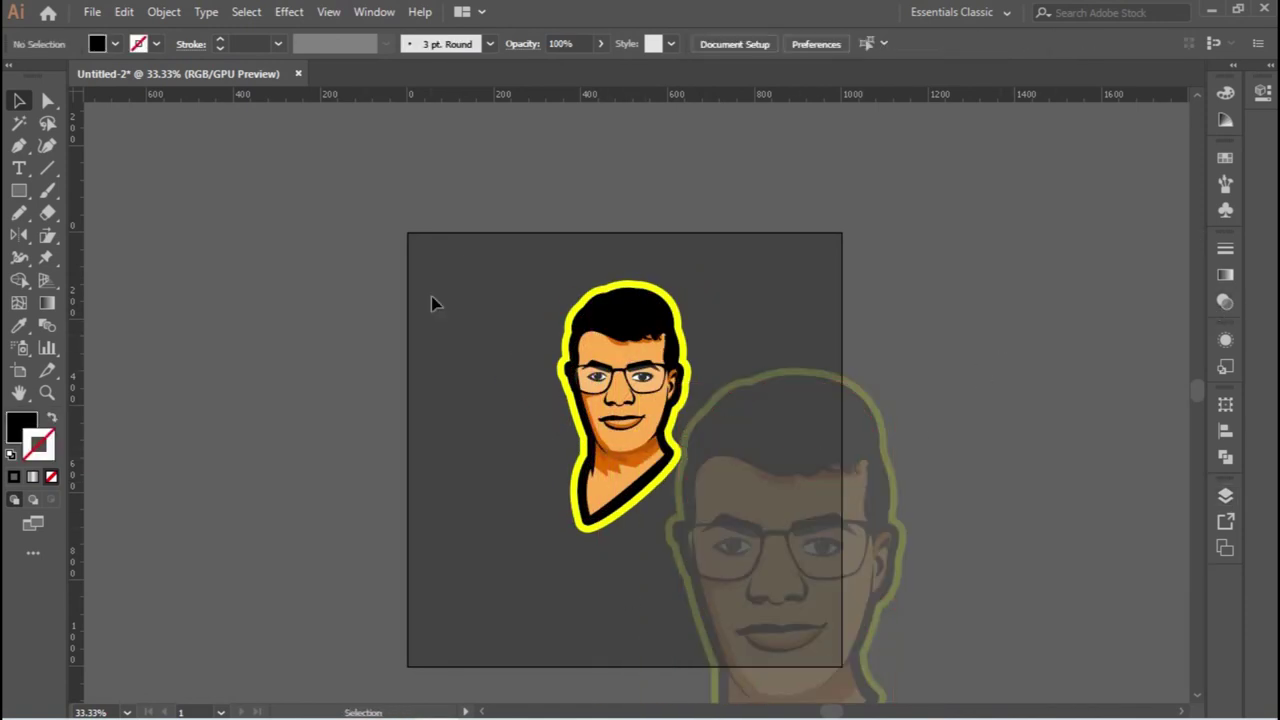
{"action": "key", "text": "t"}
{"action": "left_click_drag", "start_coordinate": [613, 562], "coordinate": [814, 628]}
{"action": "type", "text": "ahmed adel"}
{"action": "left_click", "coordinate": [685, 562]}
{"action": "left_click_drag", "start_coordinate": [686, 514], "coordinate": [661, 487]}
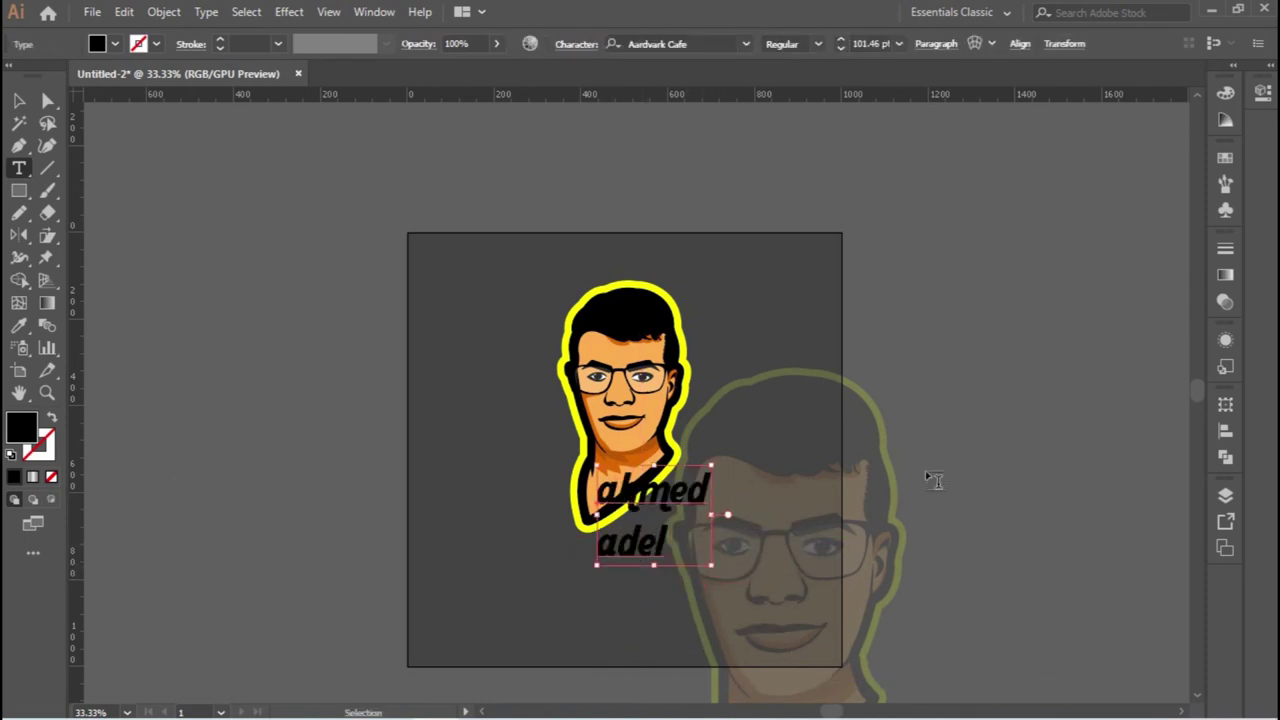
Give the name text a thick yellow outline stroke through the Appearance panel.
{"action": "left_click", "coordinate": [996, 469]}
{"action": "left_click", "coordinate": [1050, 422]}
{"action": "left_click", "coordinate": [1021, 469]}
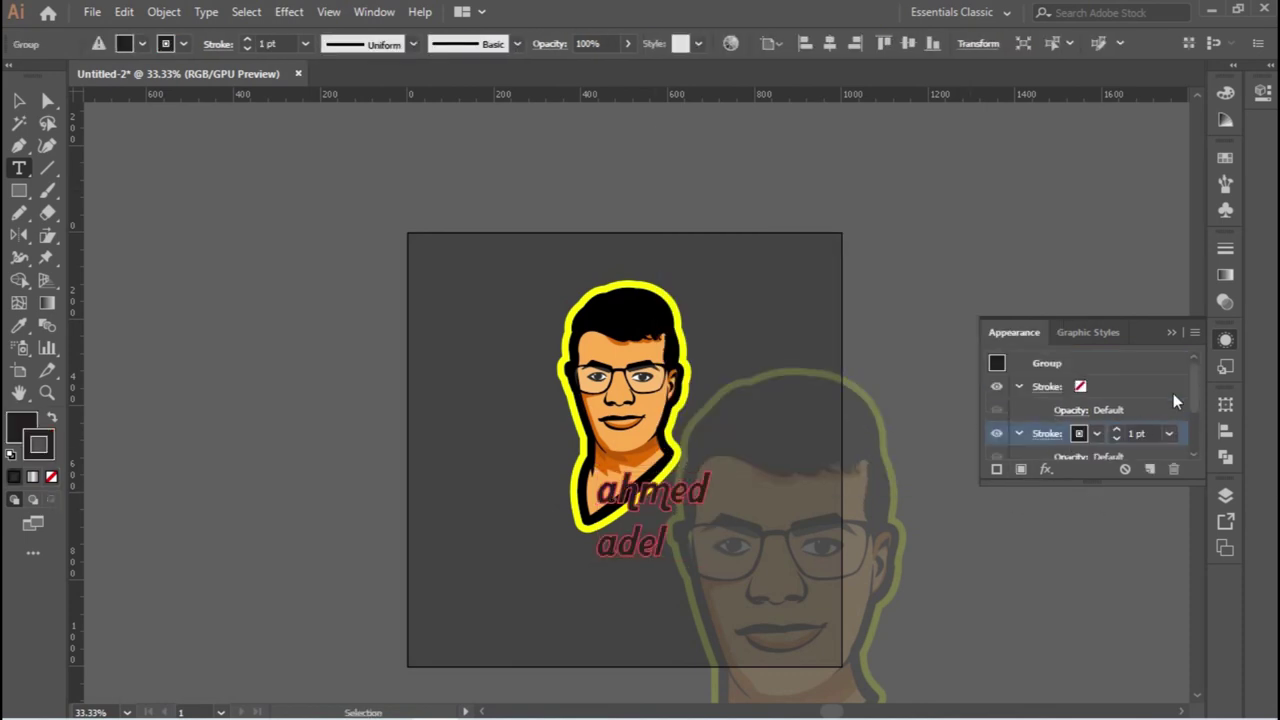
{"action": "left_click", "coordinate": [1080, 412]}
{"action": "left_click", "coordinate": [960, 470]}
{"action": "left_click", "coordinate": [1117, 406]}
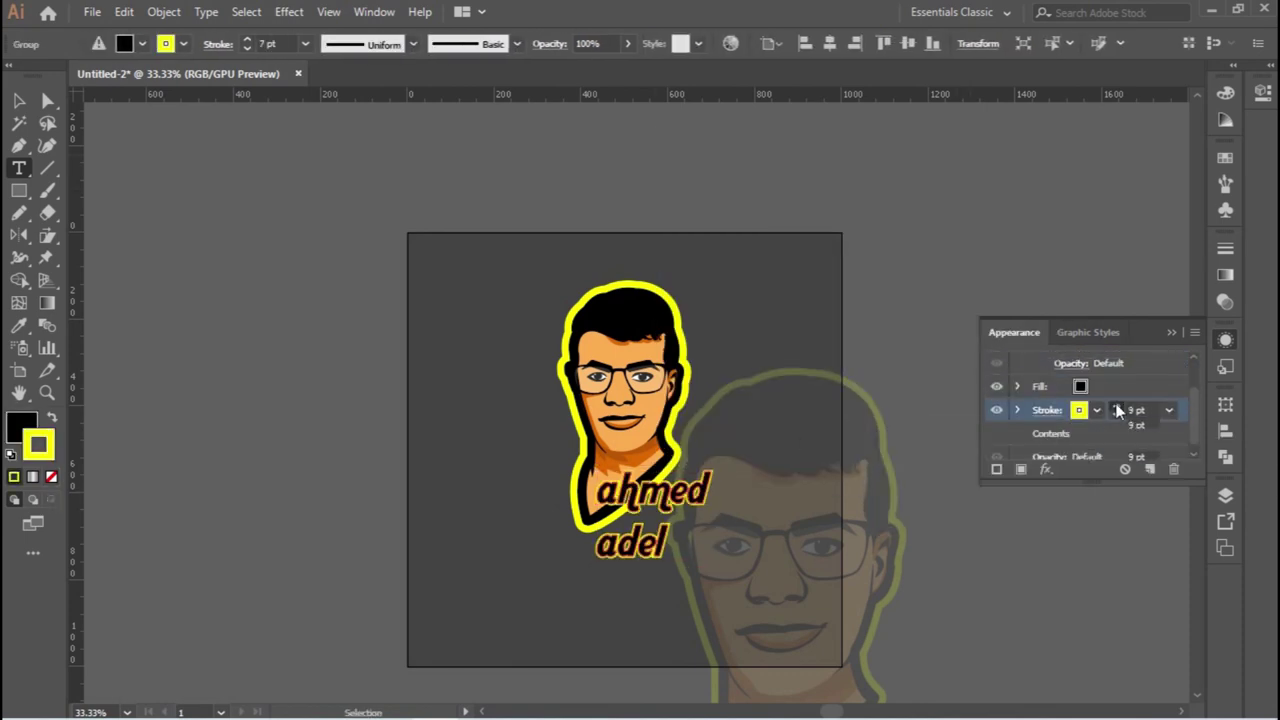
Reposition the name caption so it sits centered beneath the portrait.
{"action": "key", "text": "v"}
{"action": "left_click_drag", "start_coordinate": [687, 543], "coordinate": [655, 522]}
{"action": "double_click", "coordinate": [655, 523]}
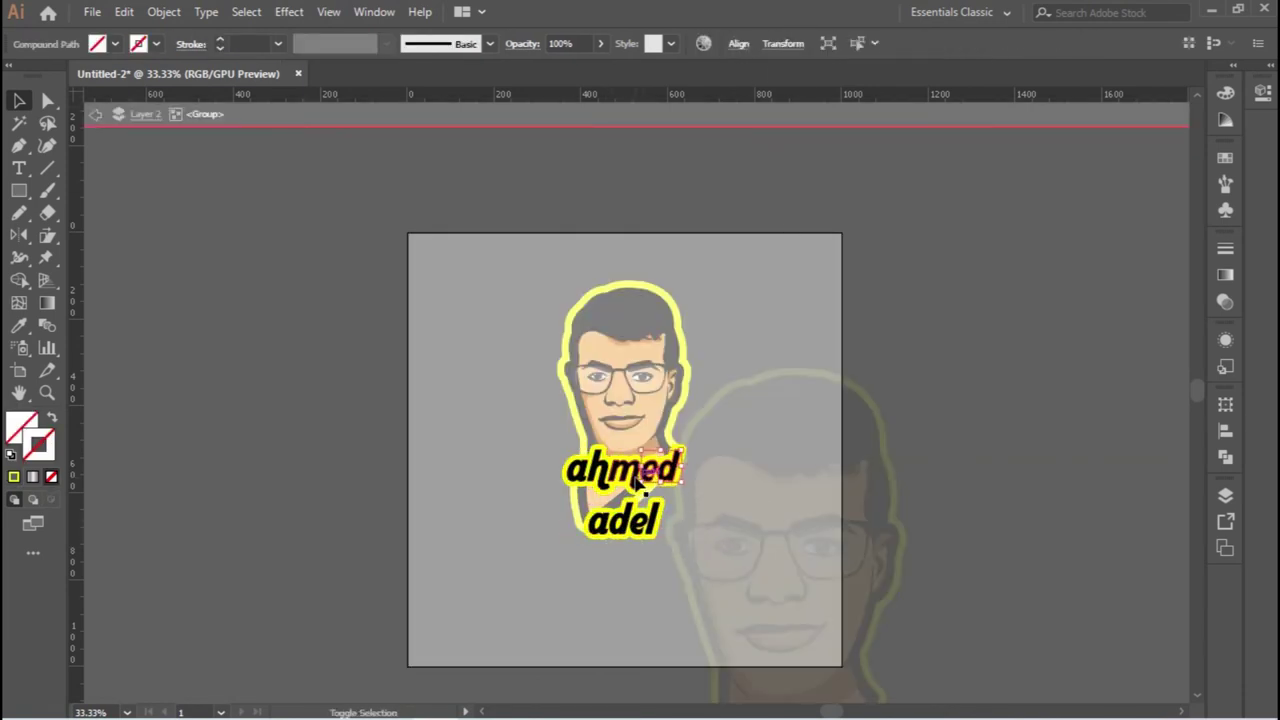
{"action": "left_click", "coordinate": [766, 43]}
{"action": "double_click", "coordinate": [866, 309]}
{"action": "left_click_drag", "start_coordinate": [620, 452], "coordinate": [627, 499]}
{"action": "left_click", "coordinate": [1046, 344]}
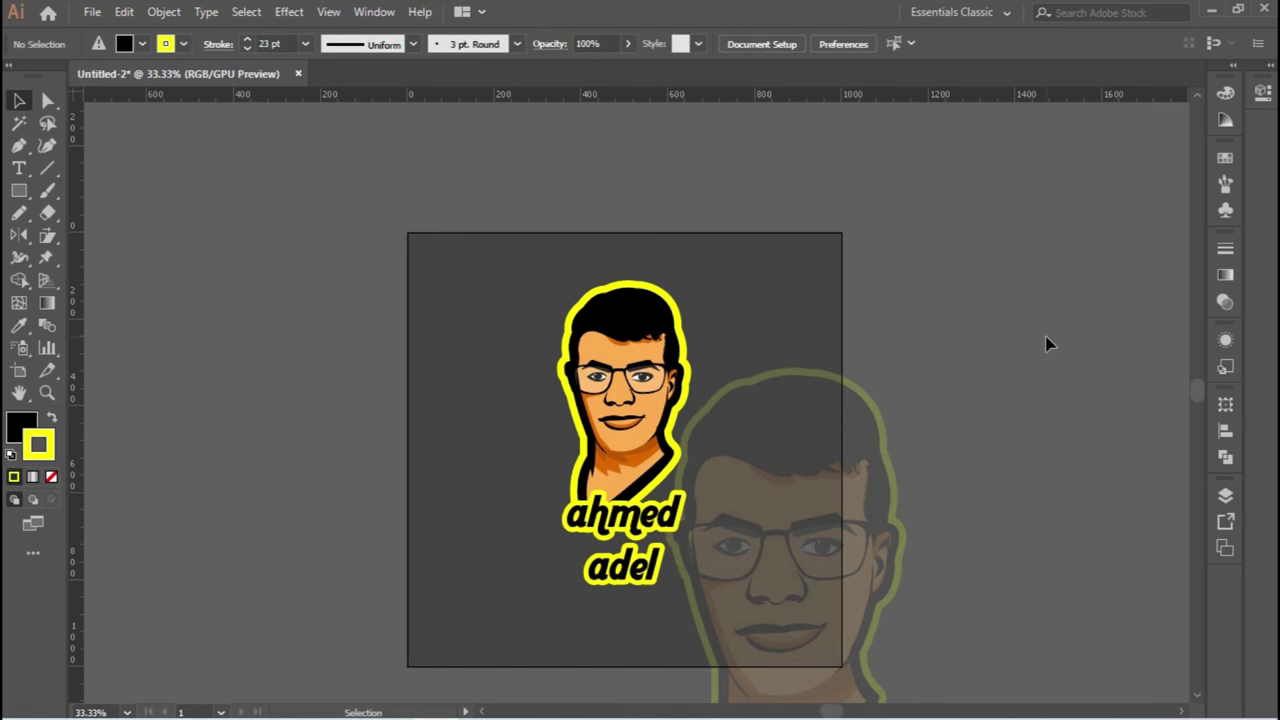
Draw an artboard-sized rectangle and clip all the artwork to it with Ctrl+7.
{"action": "key", "text": "m"}
{"action": "left_click_drag", "start_coordinate": [405, 230], "coordinate": [846, 670]}
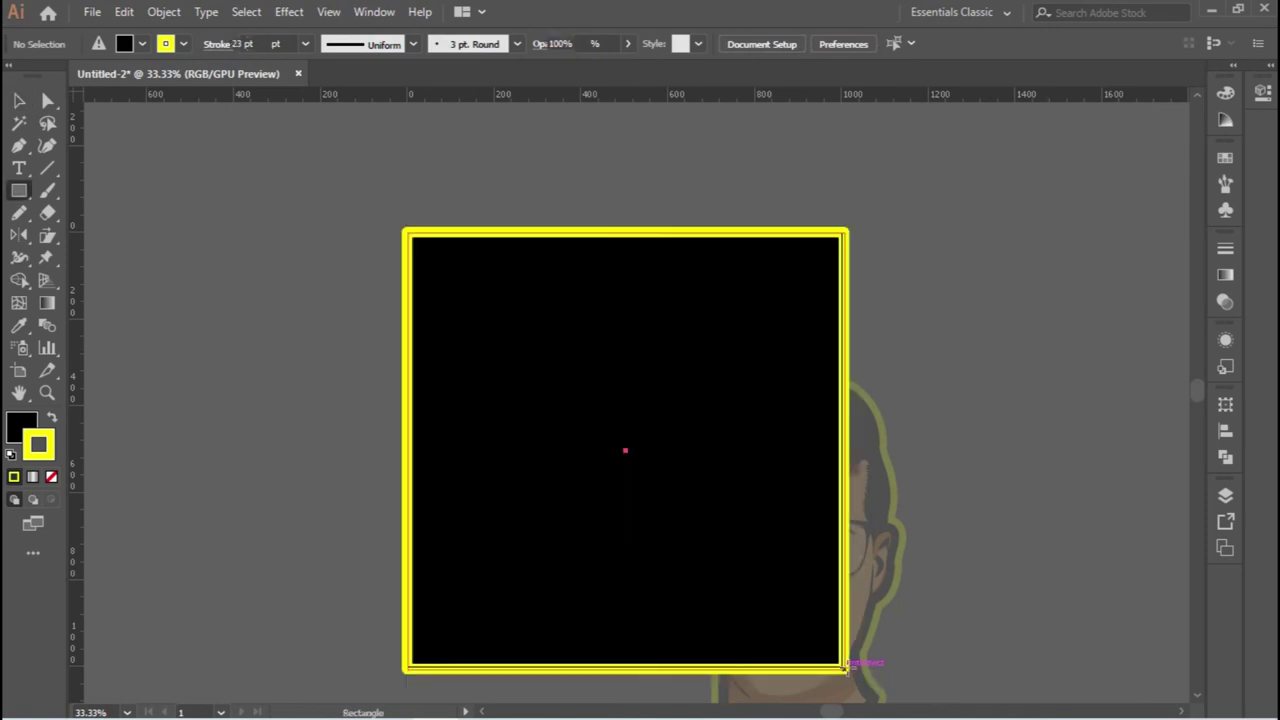
{"action": "key", "text": "a"}
{"action": "key", "text": "ctrl+a"}
{"action": "key", "text": "ctrl+7"}
{"action": "left_click", "coordinate": [1000, 400]}
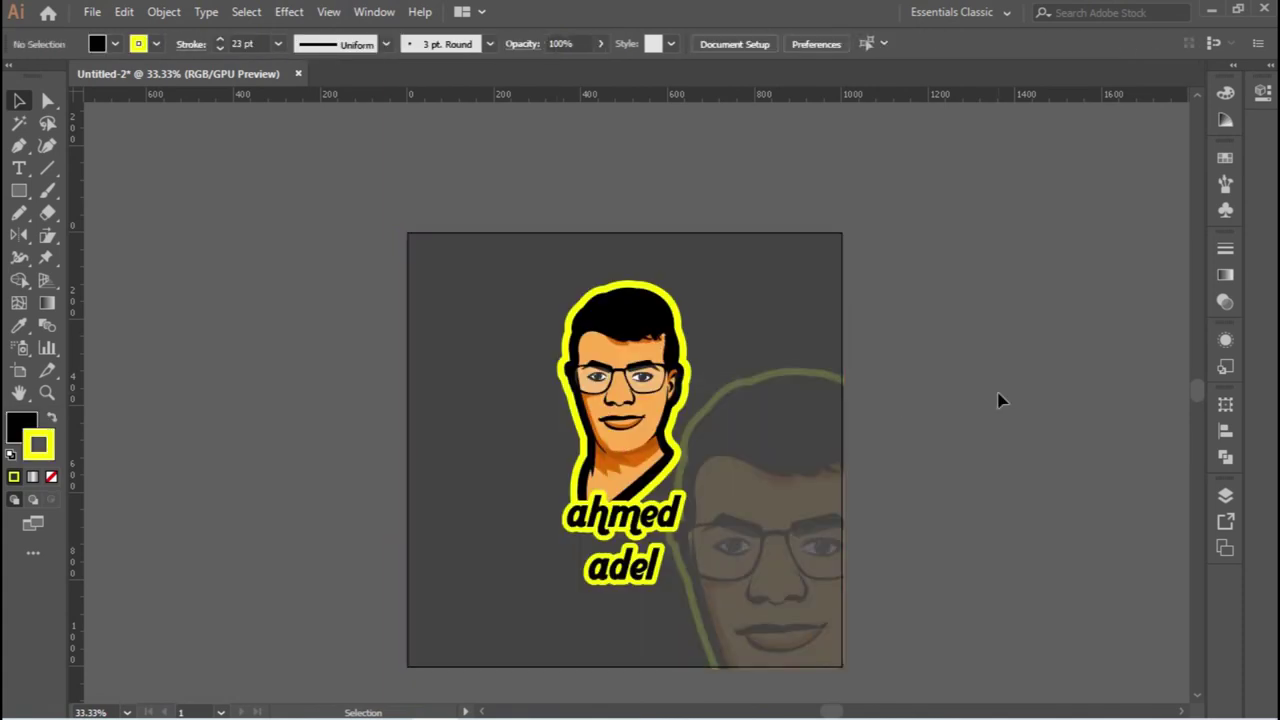